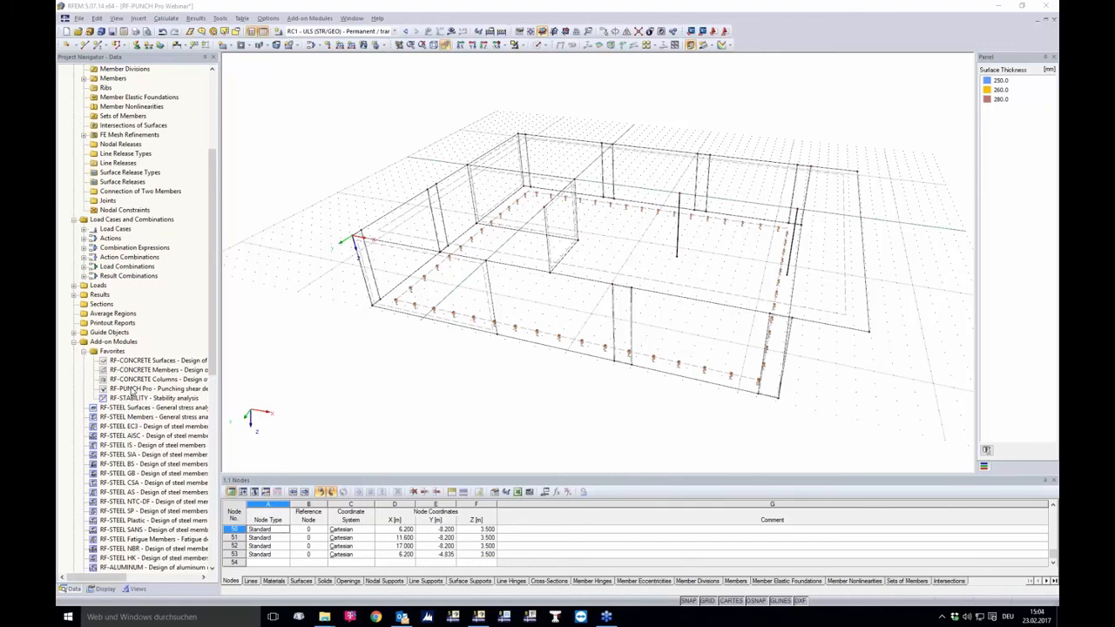
Open the RF-PUNCH Pro punching shear module and rename its design case to "Wall corner".
double_click(132, 393)
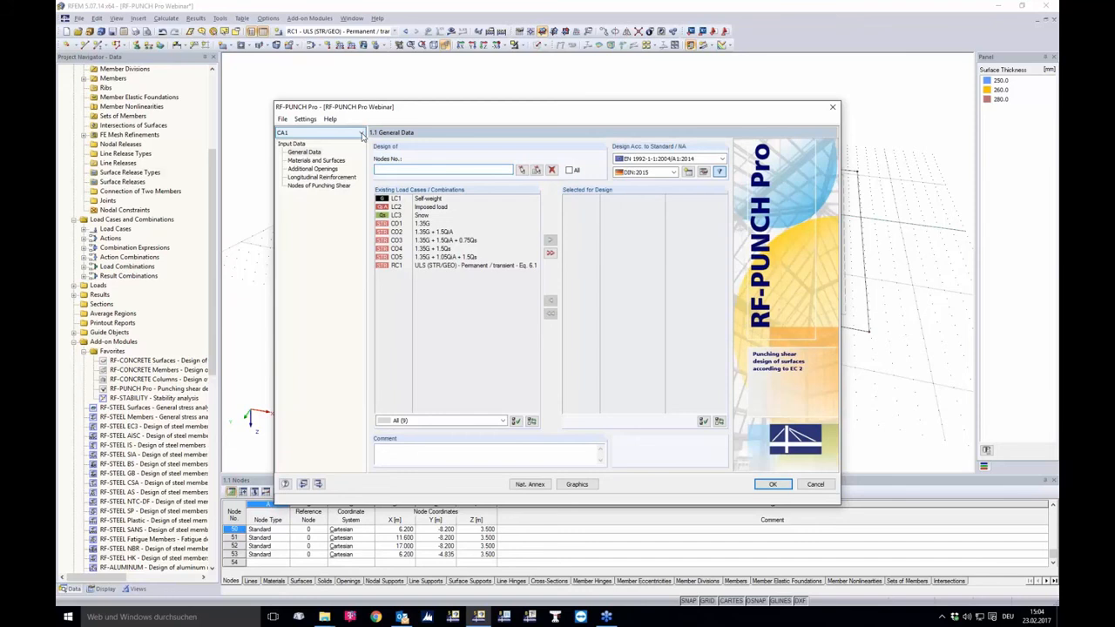
left_click(282, 119)
left_click(283, 119)
left_click(282, 120)
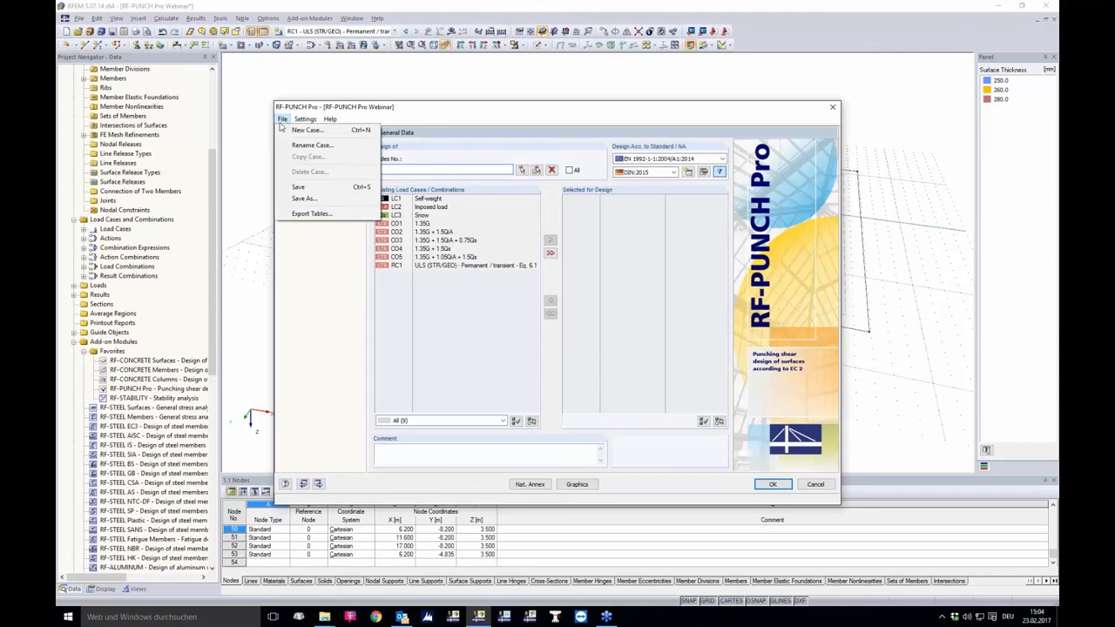
left_click(312, 145)
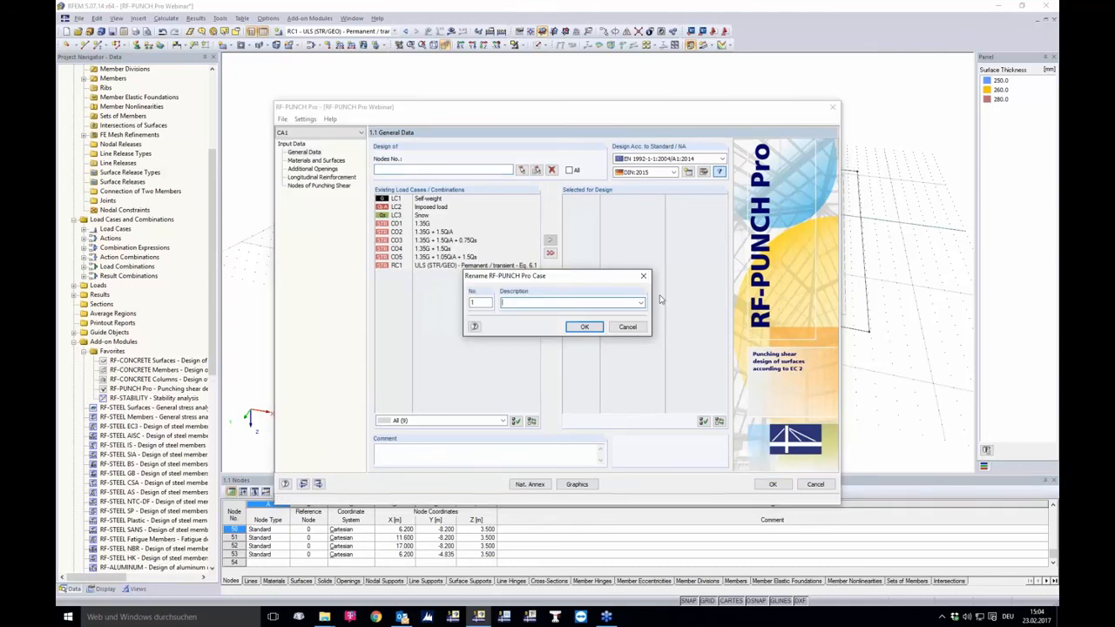
type("Wall corner")
left_click(584, 327)
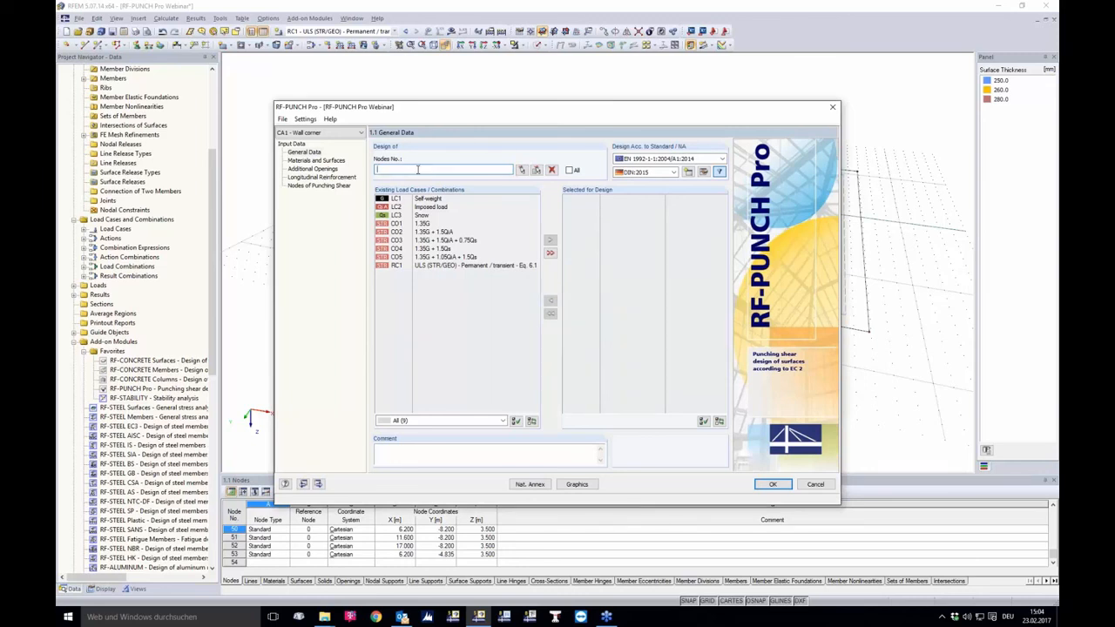
Pick node 5 at the inner wall corner in the model as the node for punching design.
left_click(521, 171)
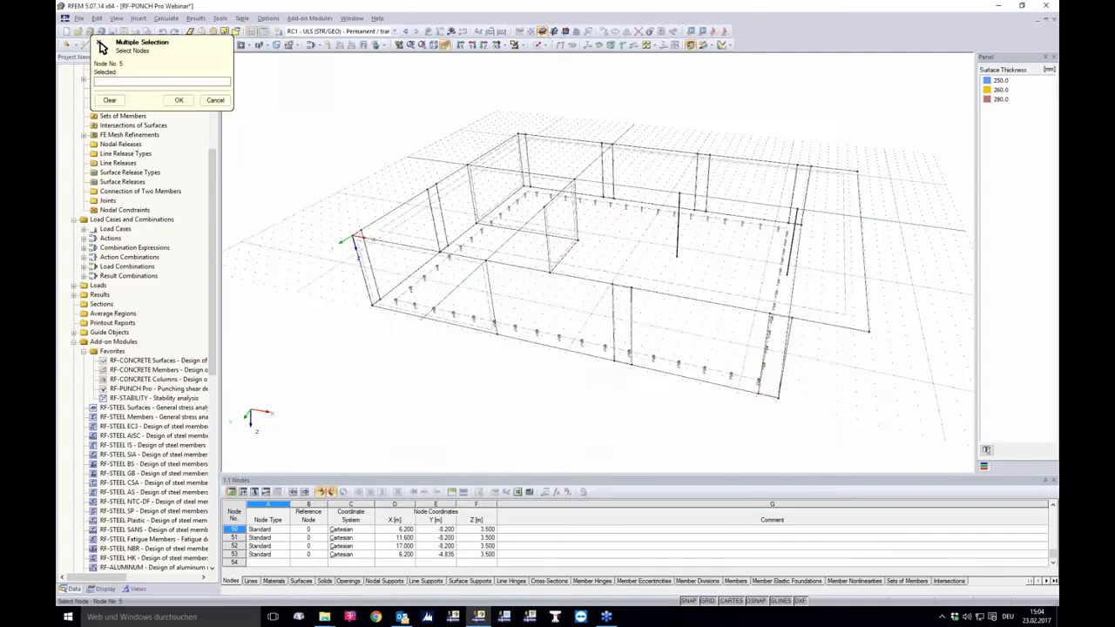
key("Escape")
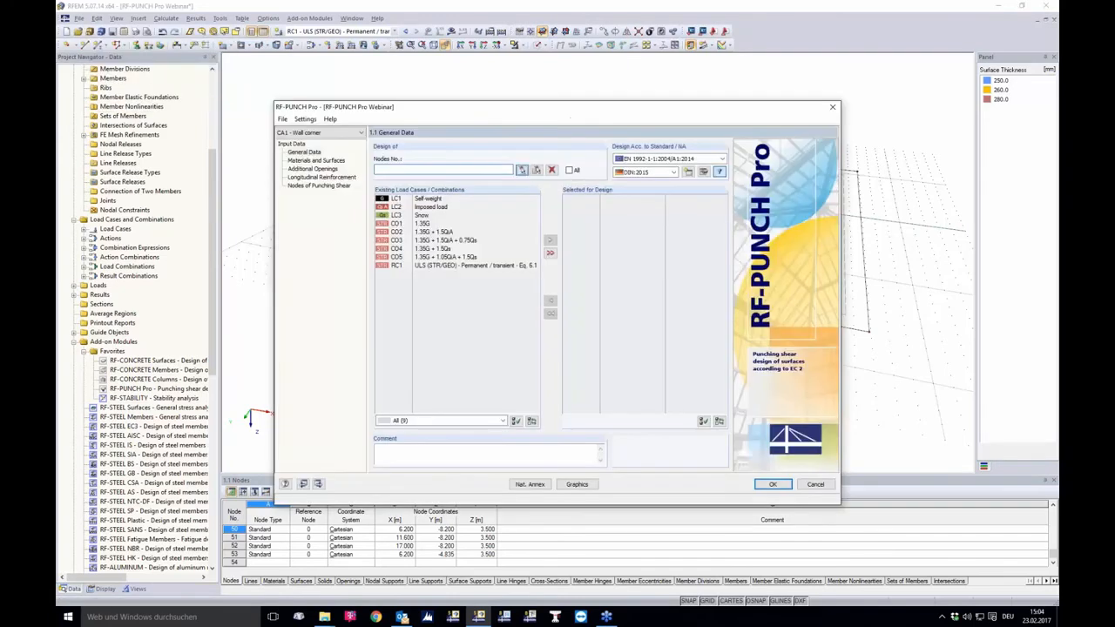
left_click(520, 169)
left_click(575, 179)
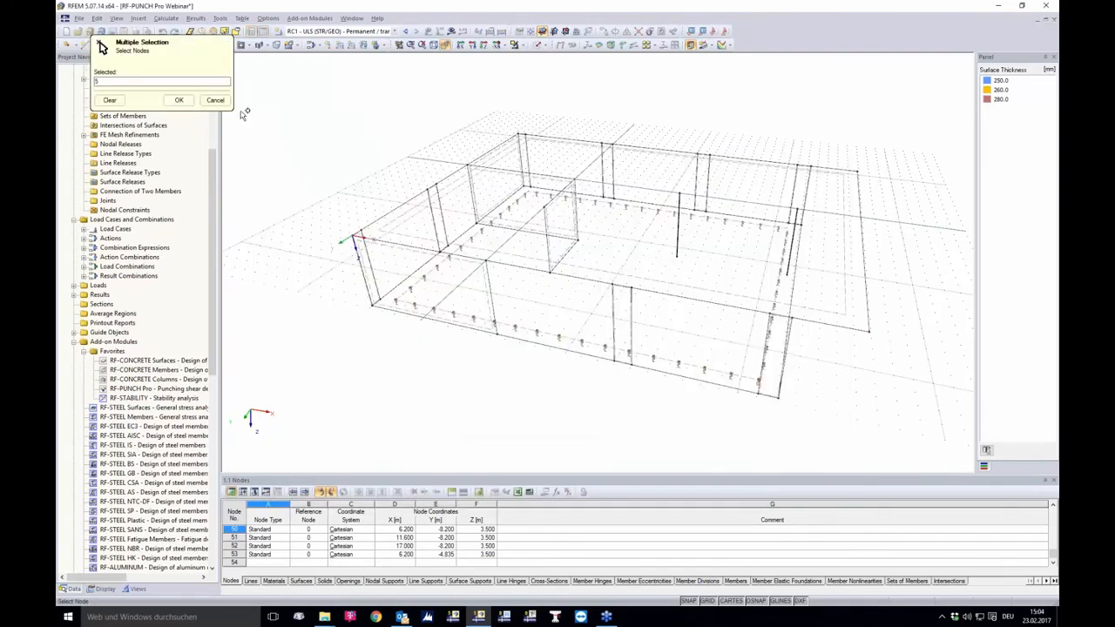
left_click(190, 100)
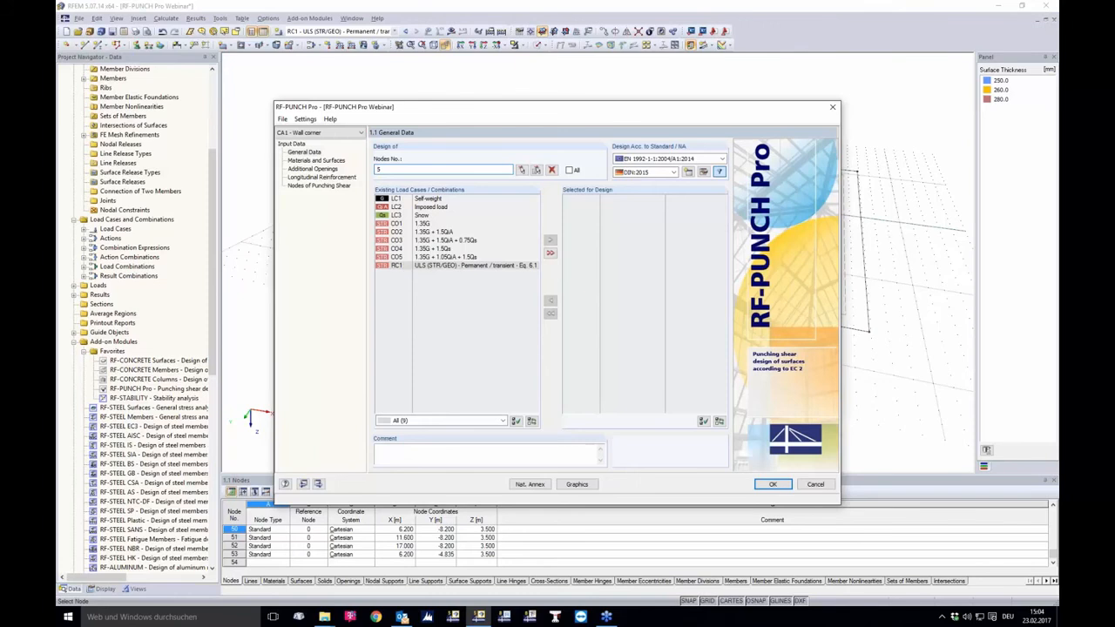
Add result combination RC1 to the design selection and choose the German national annex DIN:2015.
double_click(402, 266)
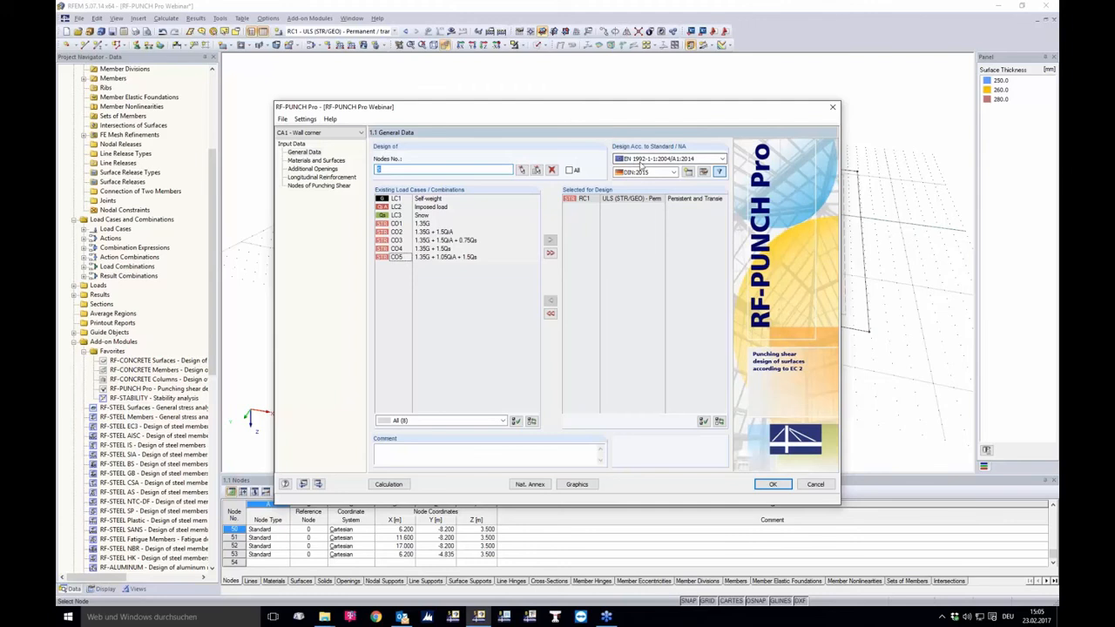
left_click(673, 173)
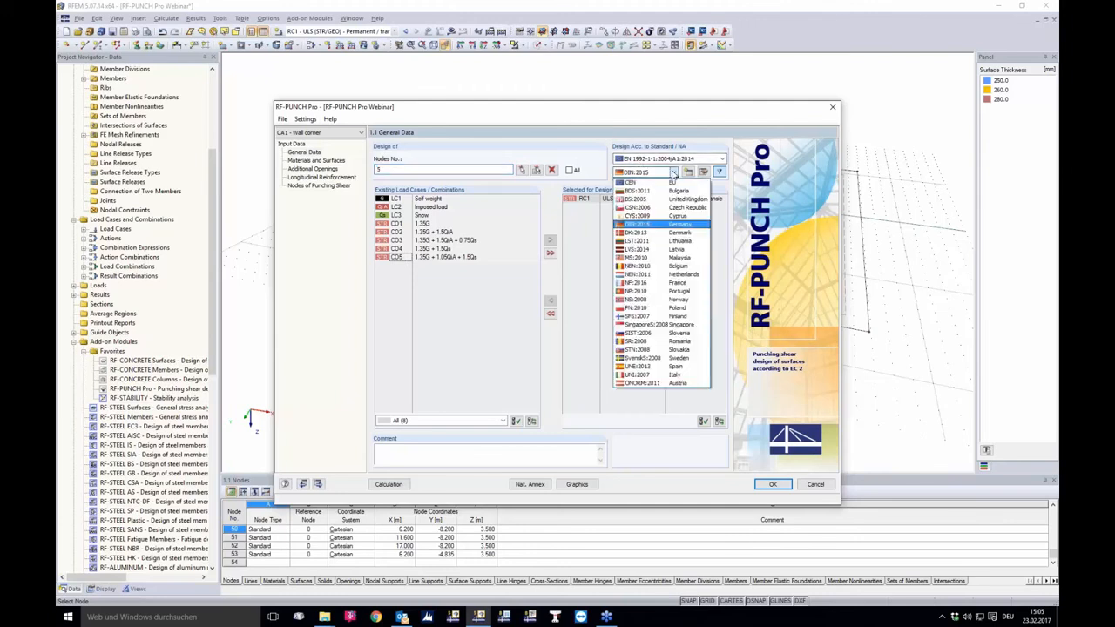
left_click(649, 224)
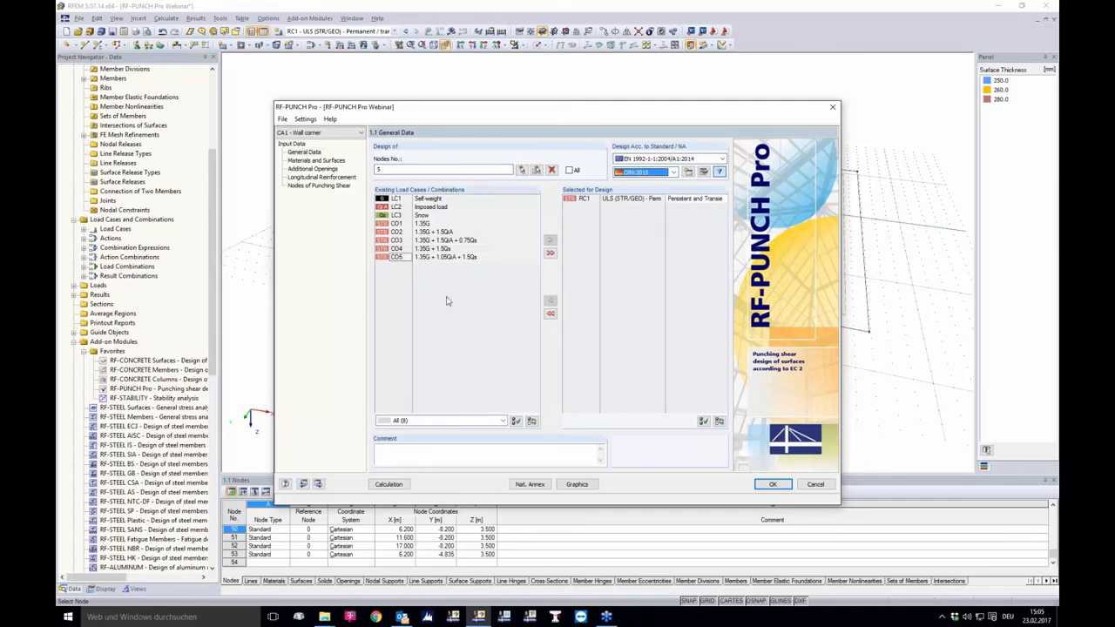
Review the available concrete strength classes and reinforcing steel grades for material 1.
left_click(293, 162)
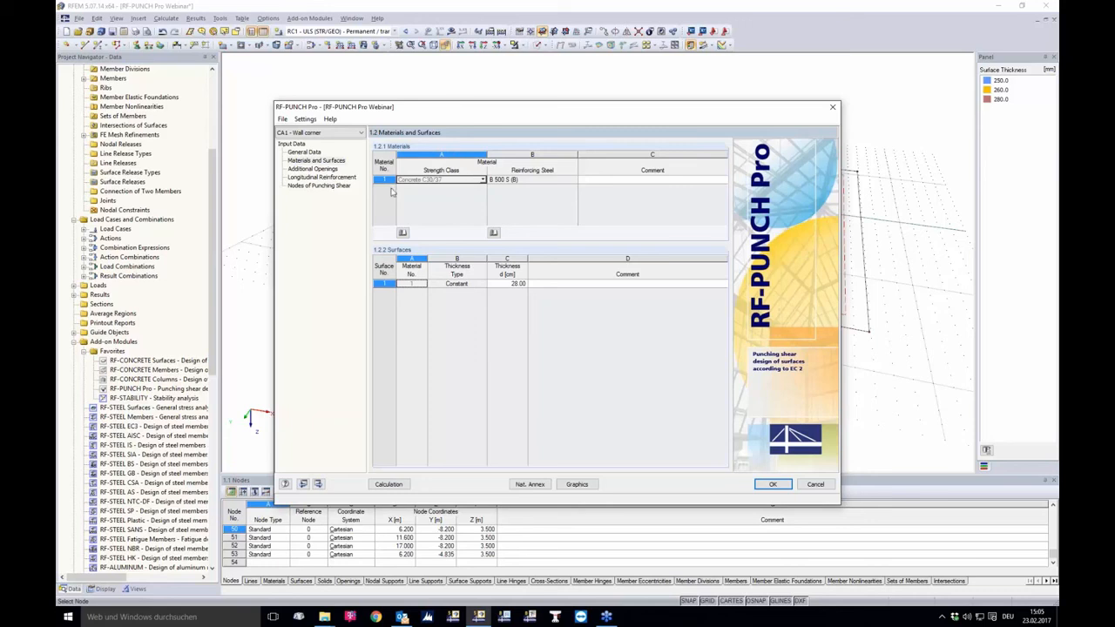
left_click(483, 180)
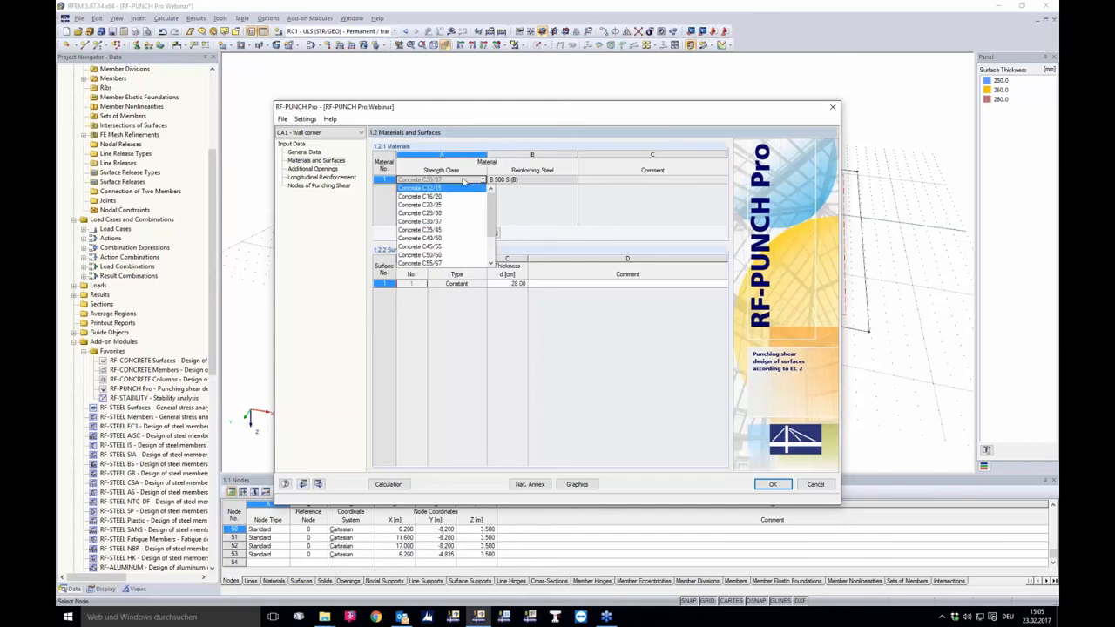
left_click(543, 215)
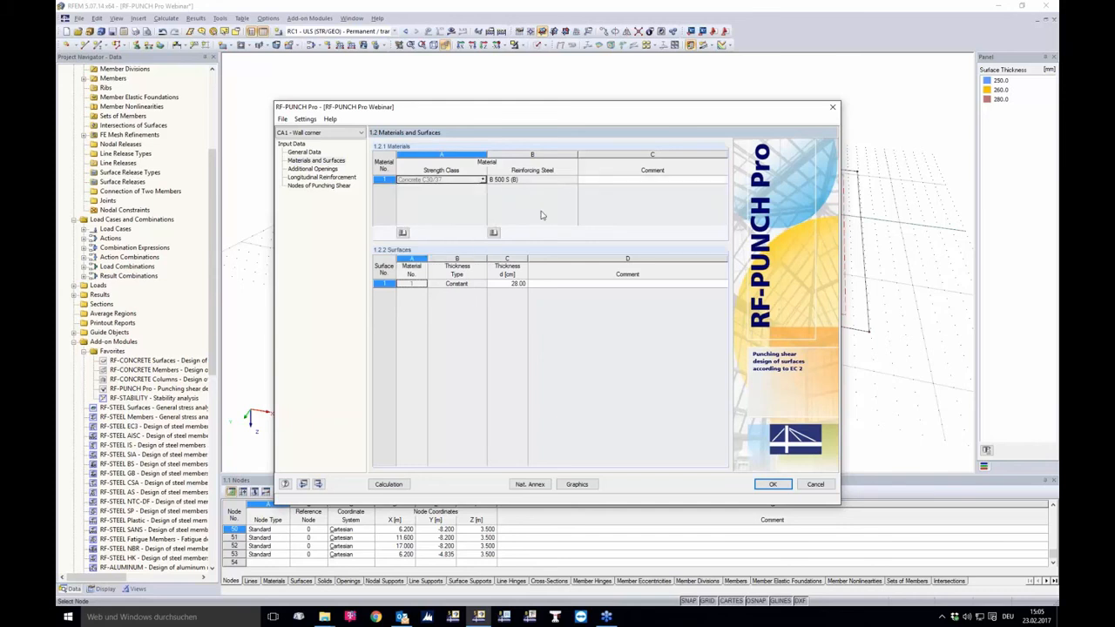
left_click(566, 182)
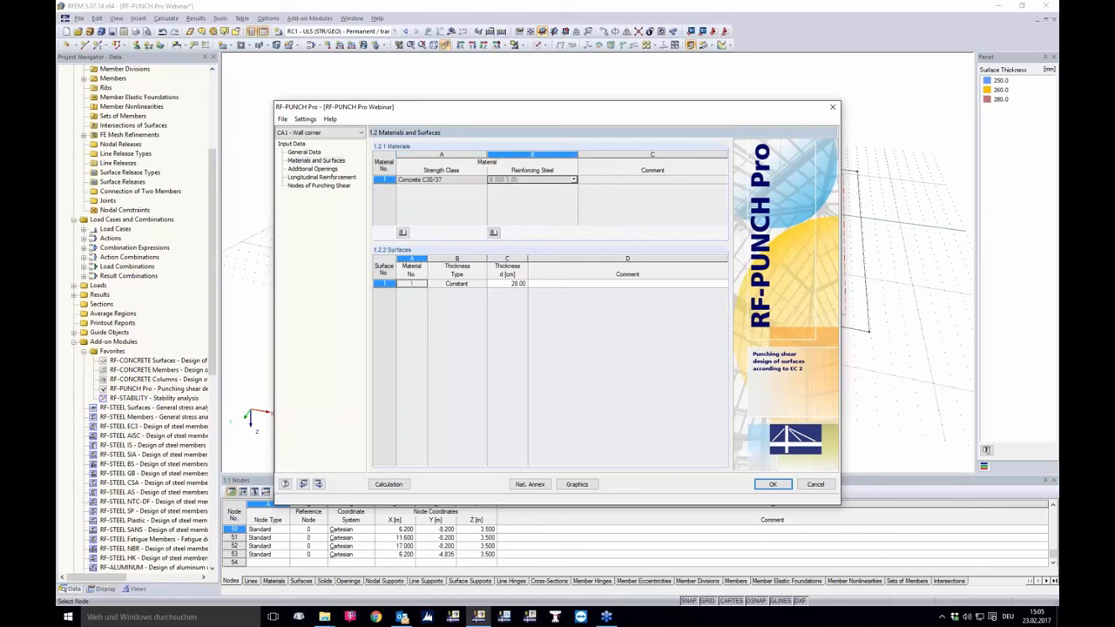
left_click(574, 180)
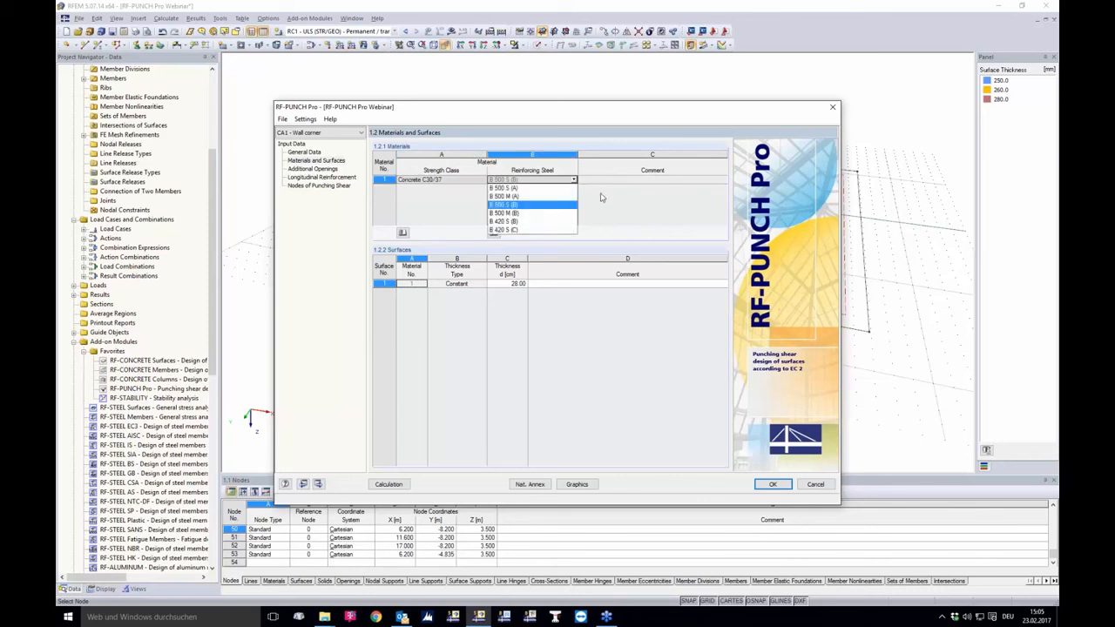
left_click(600, 197)
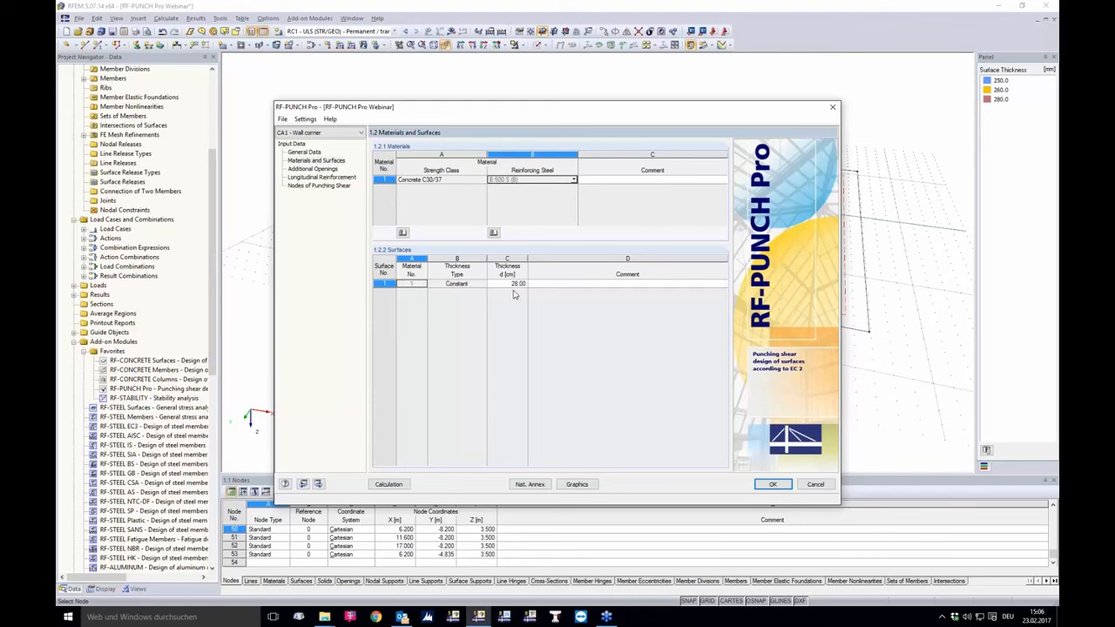
Start an additional opening on surface 1 with node 5 as its reference node.
left_click(327, 169)
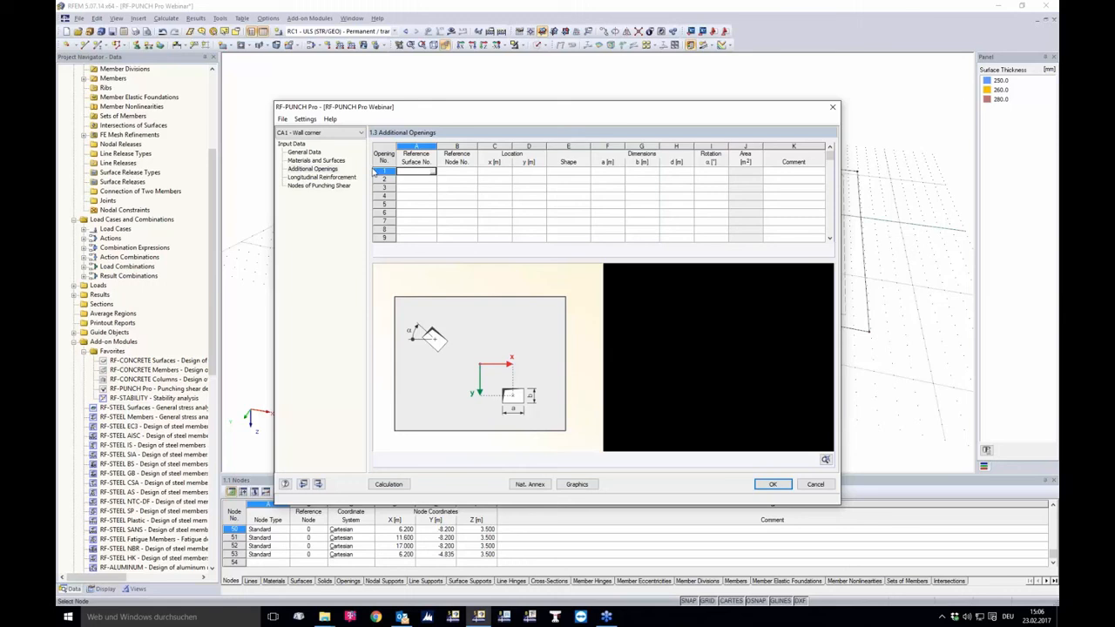
left_click(376, 171)
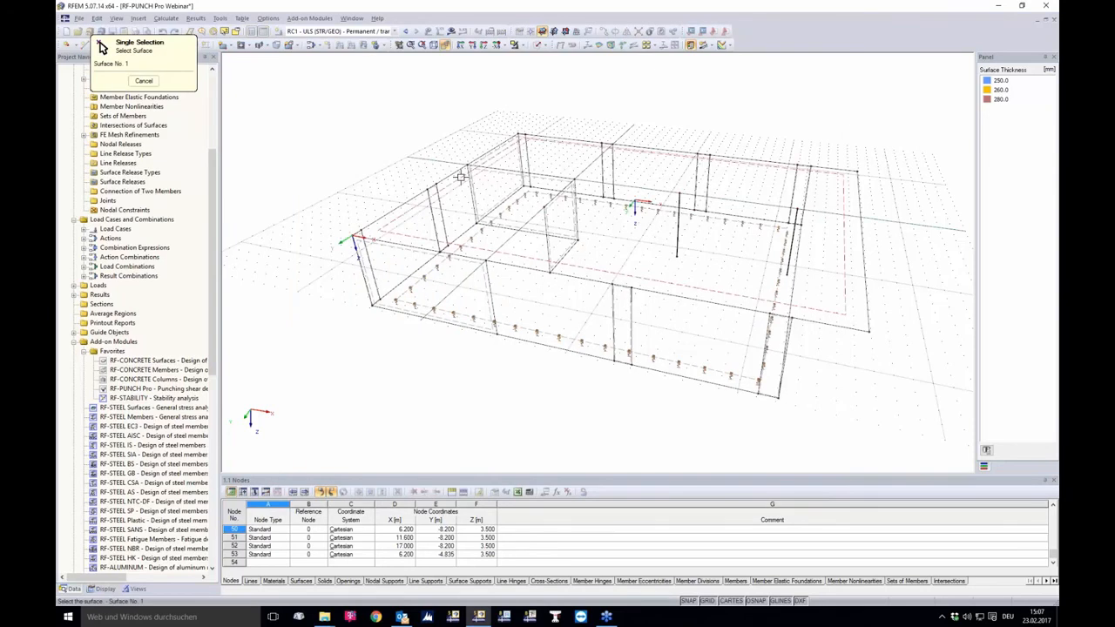
left_click(460, 176)
left_click(464, 171)
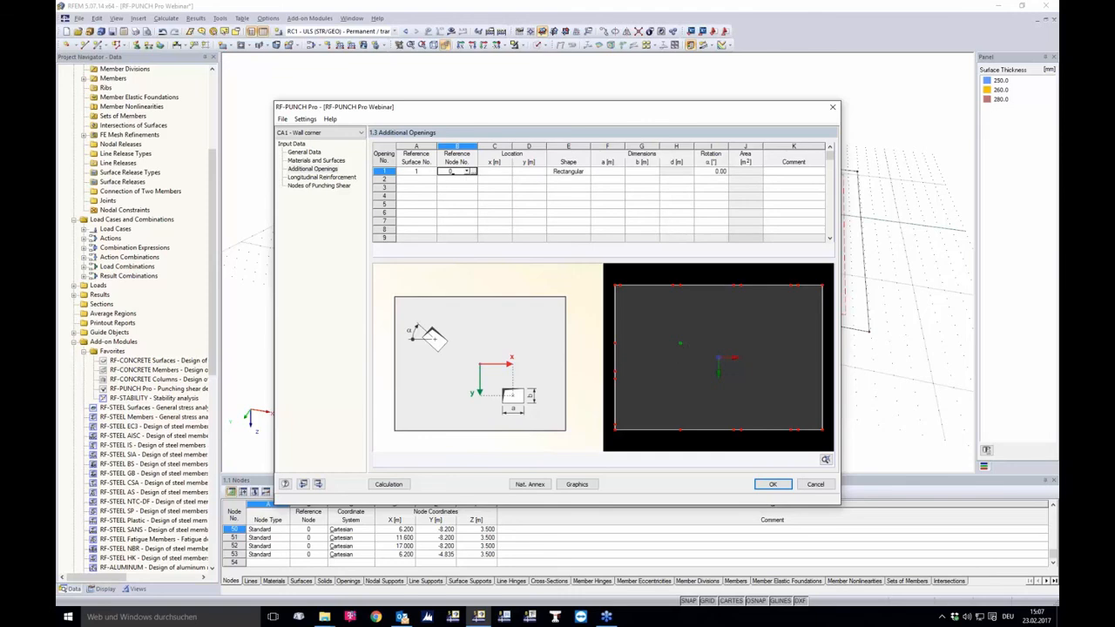
left_click(473, 172)
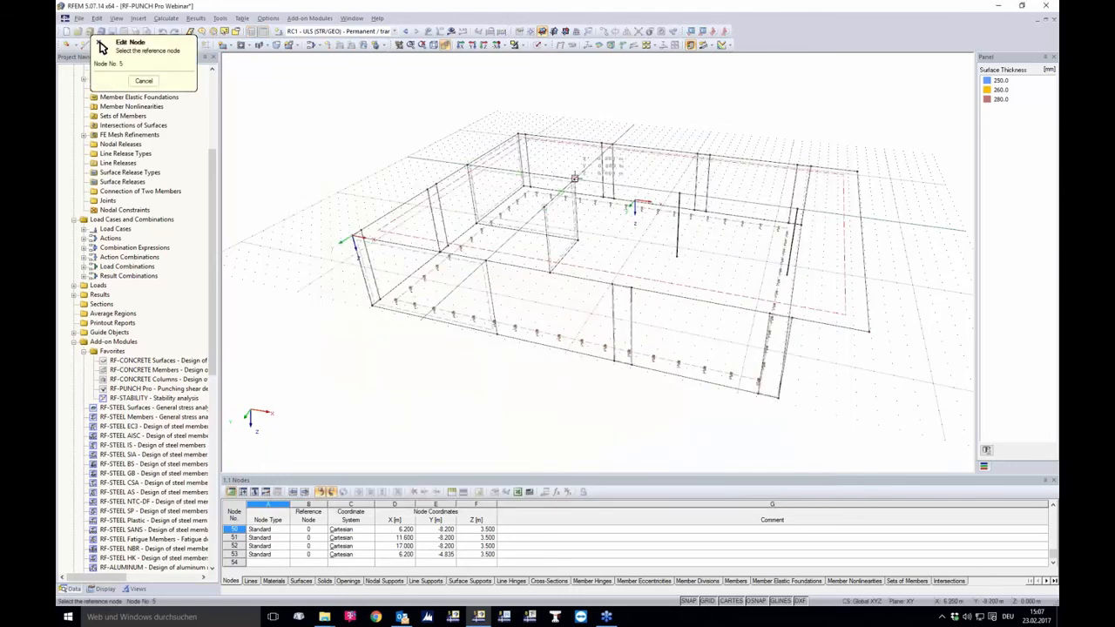
left_click(574, 179)
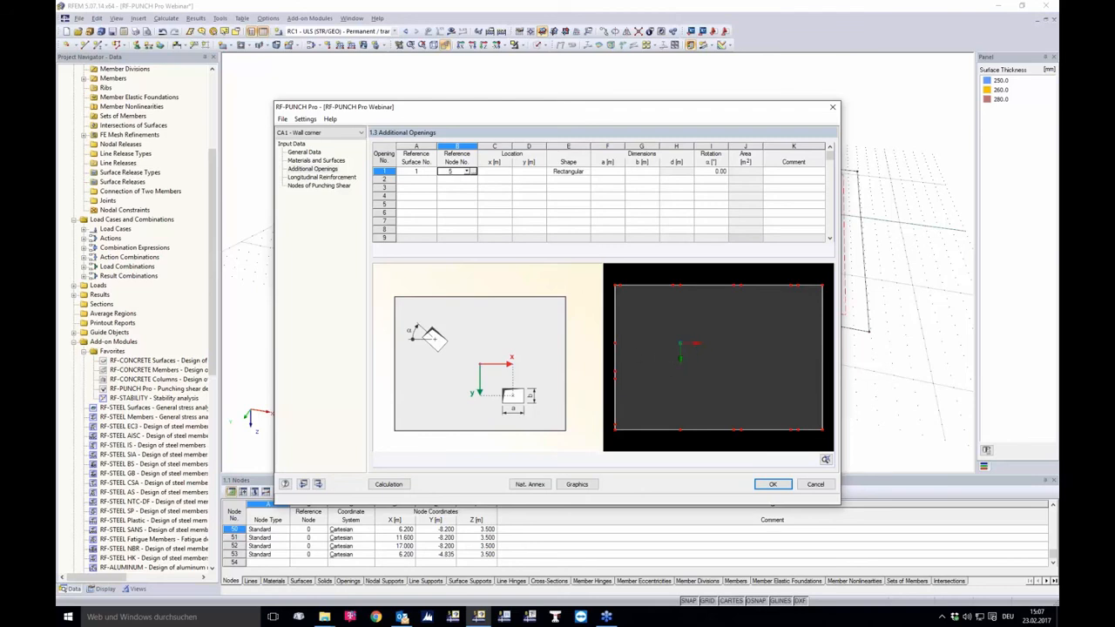
Locate the opening at x = 0.5 m and y = 0.5 m from its reference node, keeping the rectangular shape.
left_click(502, 171)
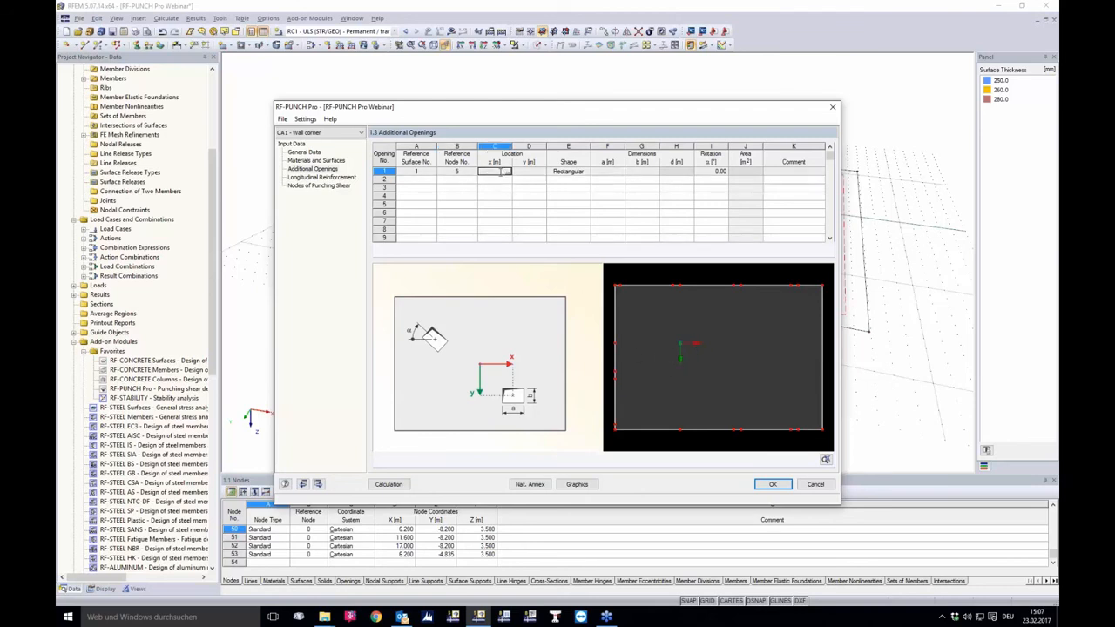
left_click(513, 173)
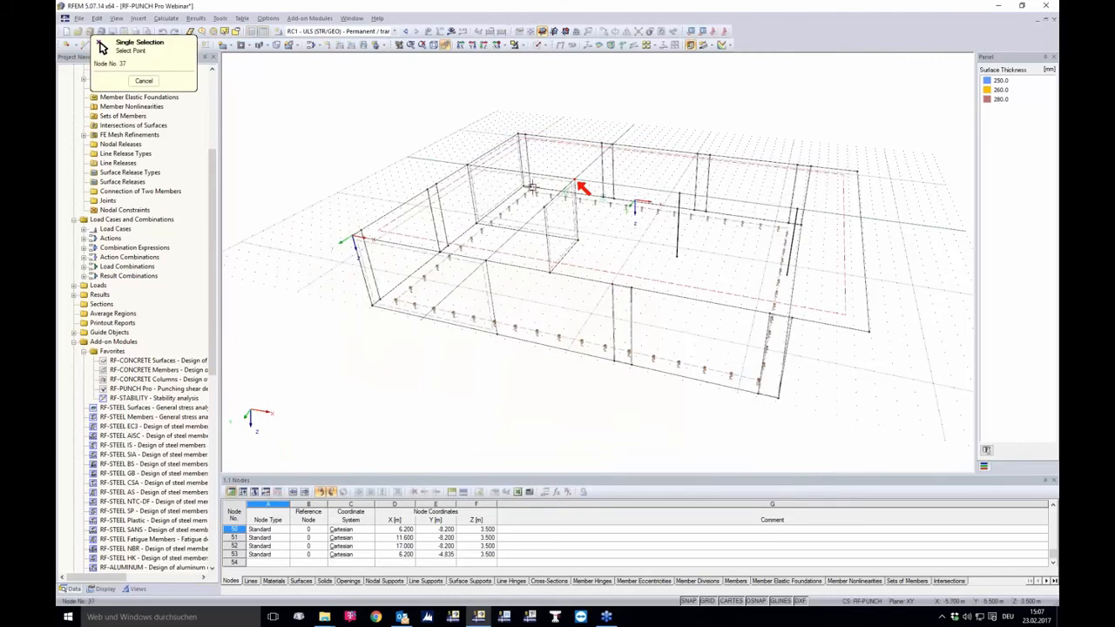
left_click(144, 80)
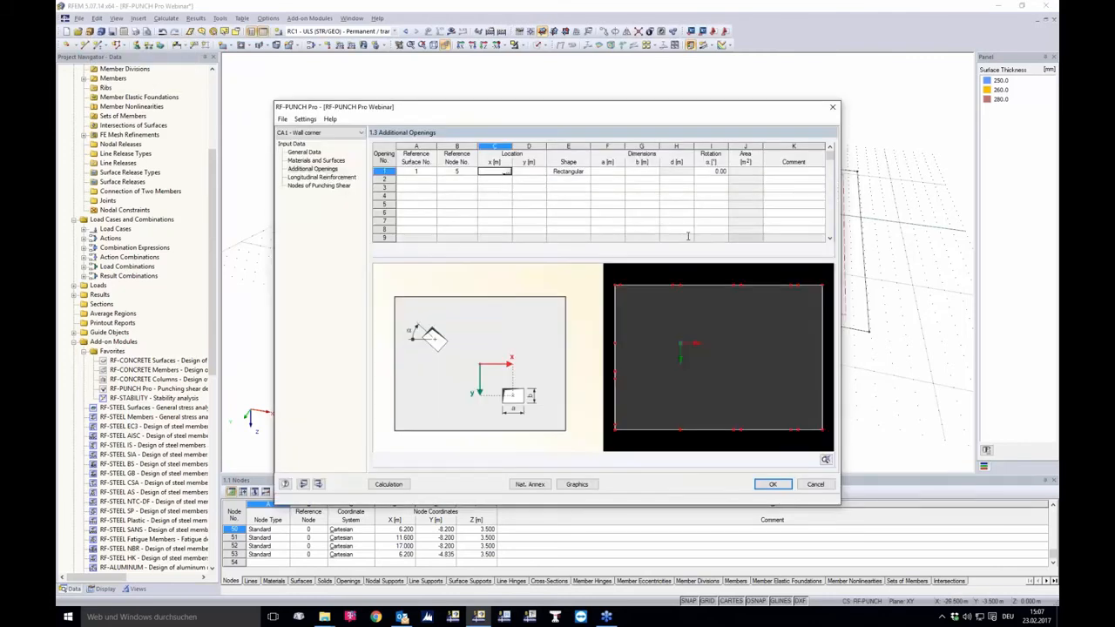
type(".5")
key("Tab")
type(".5")
key("Tab")
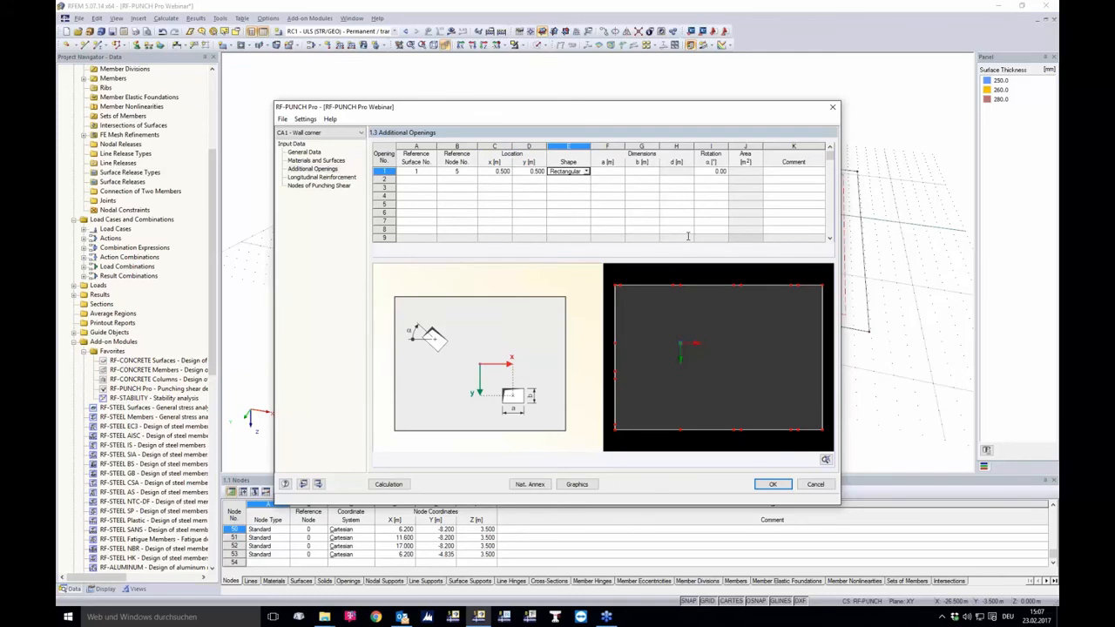
key("Tab")
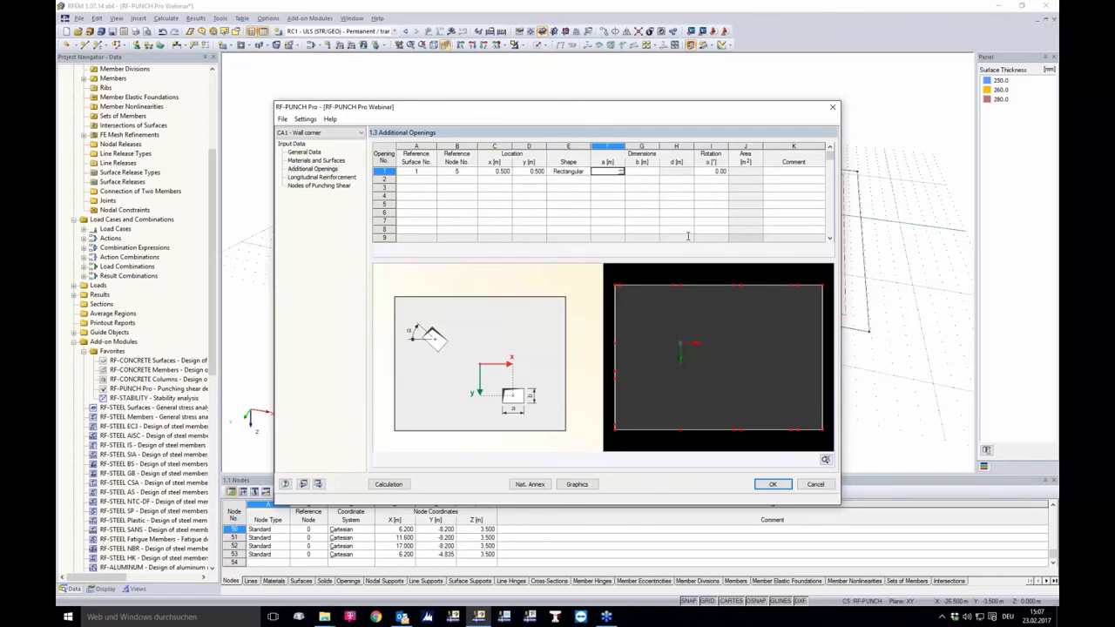
Set the rectangular opening's dimensions to a = 0.25 m and b = 0.25 m and inspect it in the preview.
type(".25")
key("Tab")
type("0.25")
key("Tab")
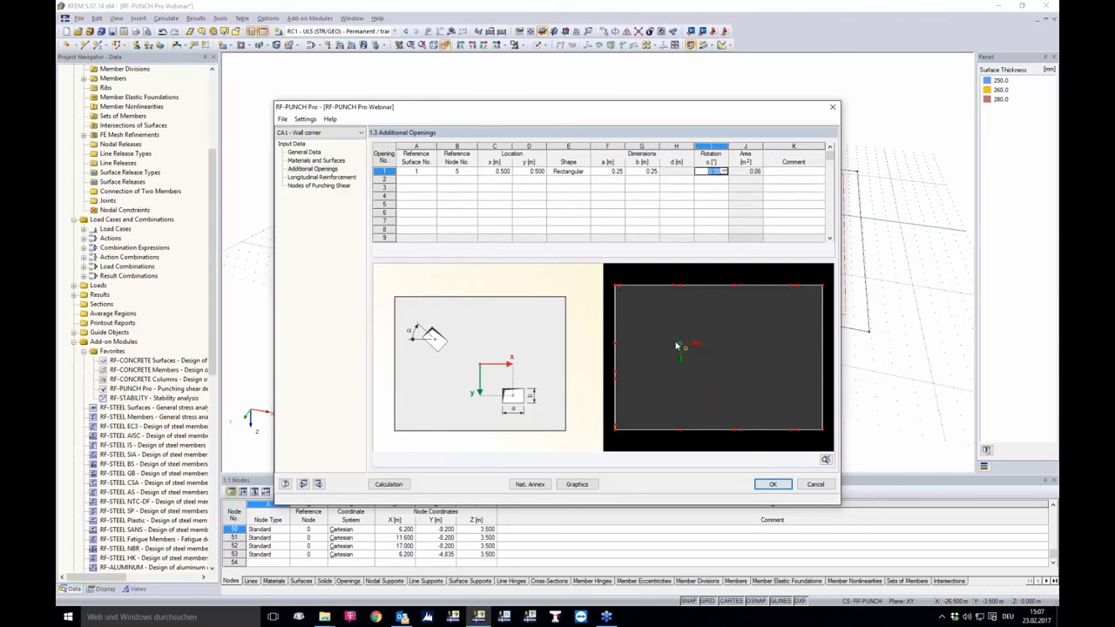
scroll(678, 350, "up", 3)
scroll(685, 348, "up", 2)
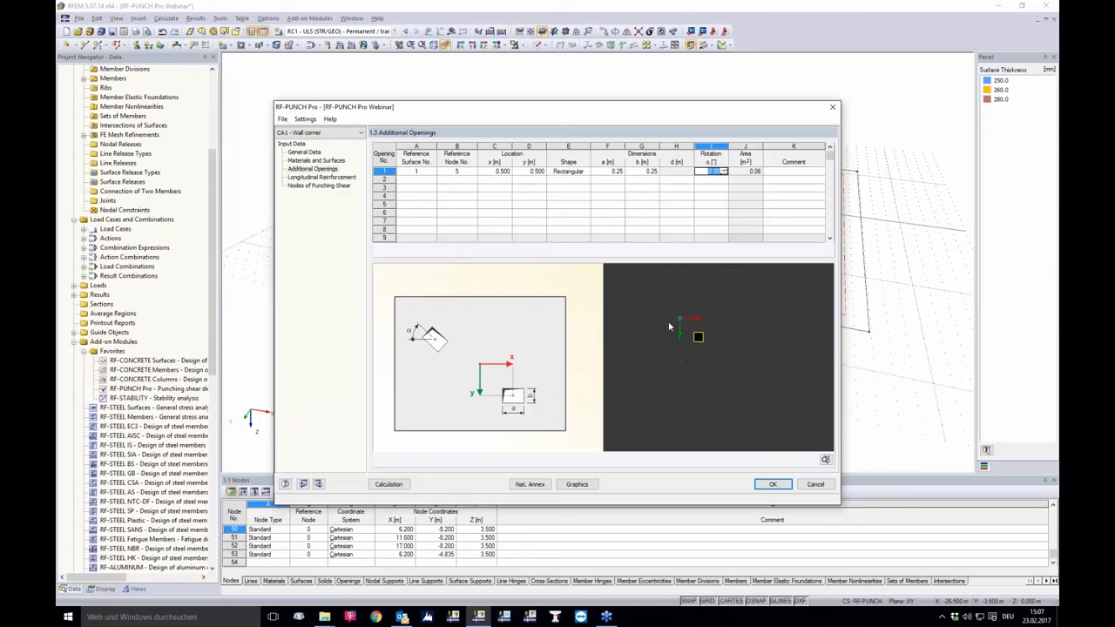
scroll(696, 334, "up", 2)
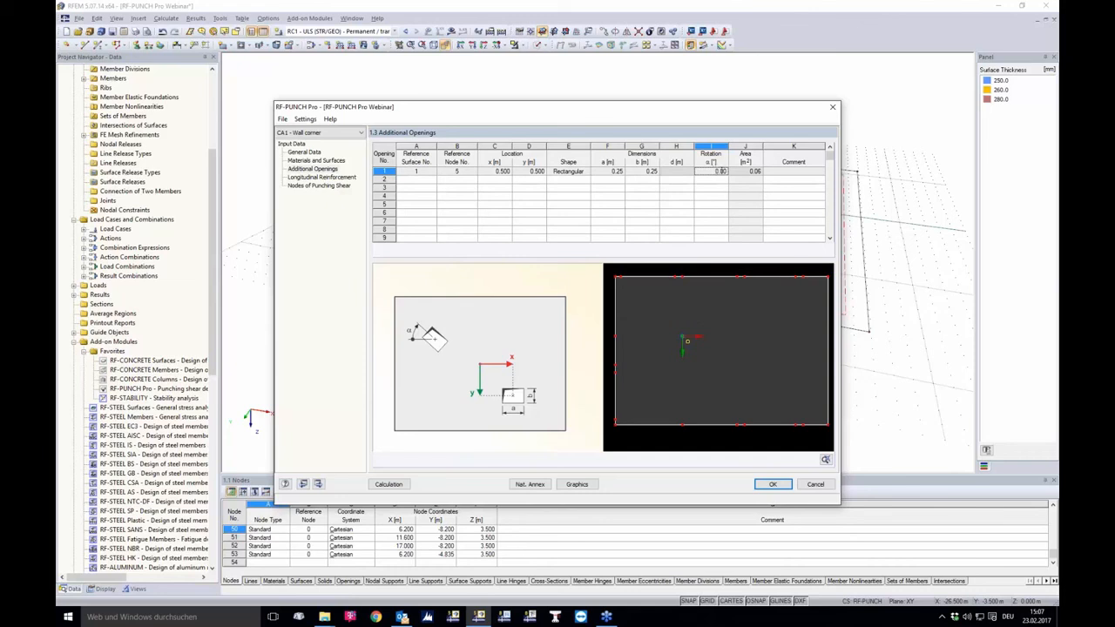
Delete the additional opening in row 1.
left_click(711, 172)
left_click(384, 171)
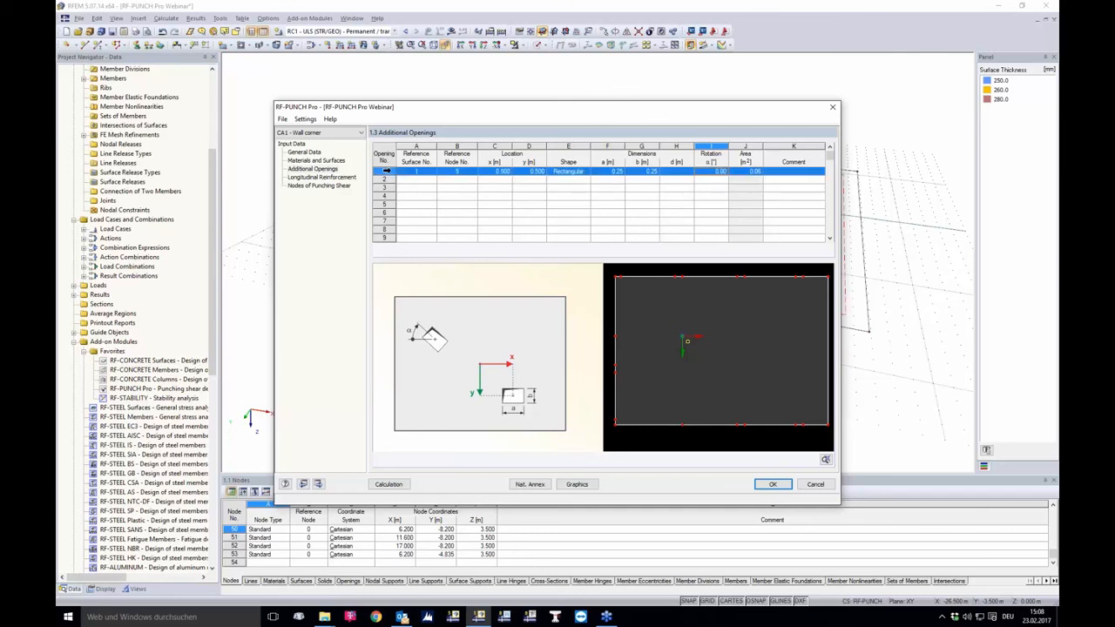
right_click(407, 171)
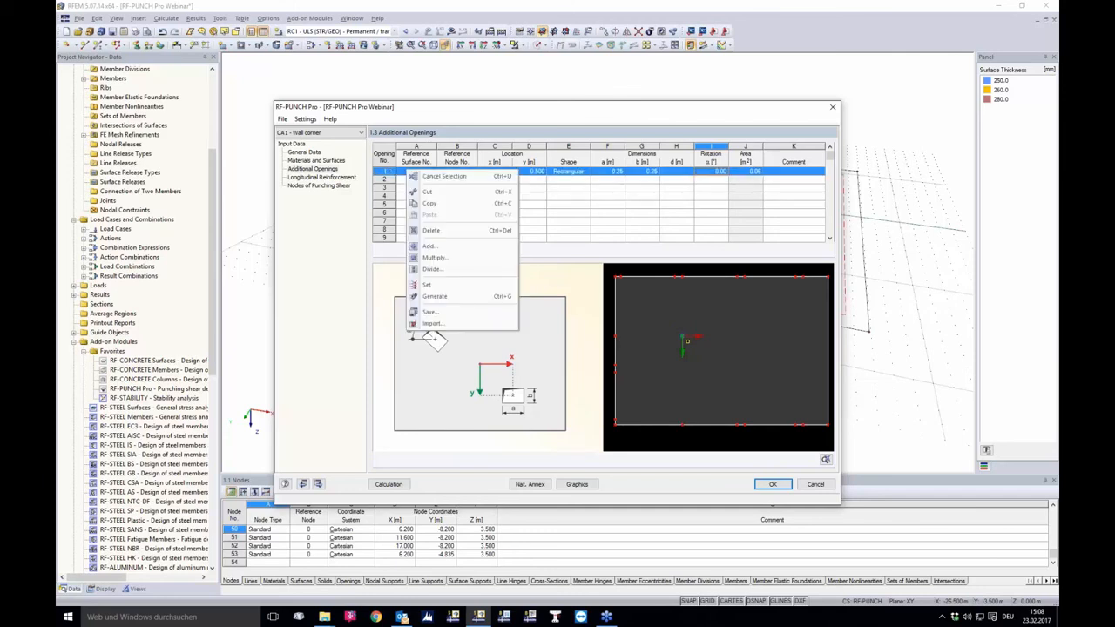
left_click(431, 230)
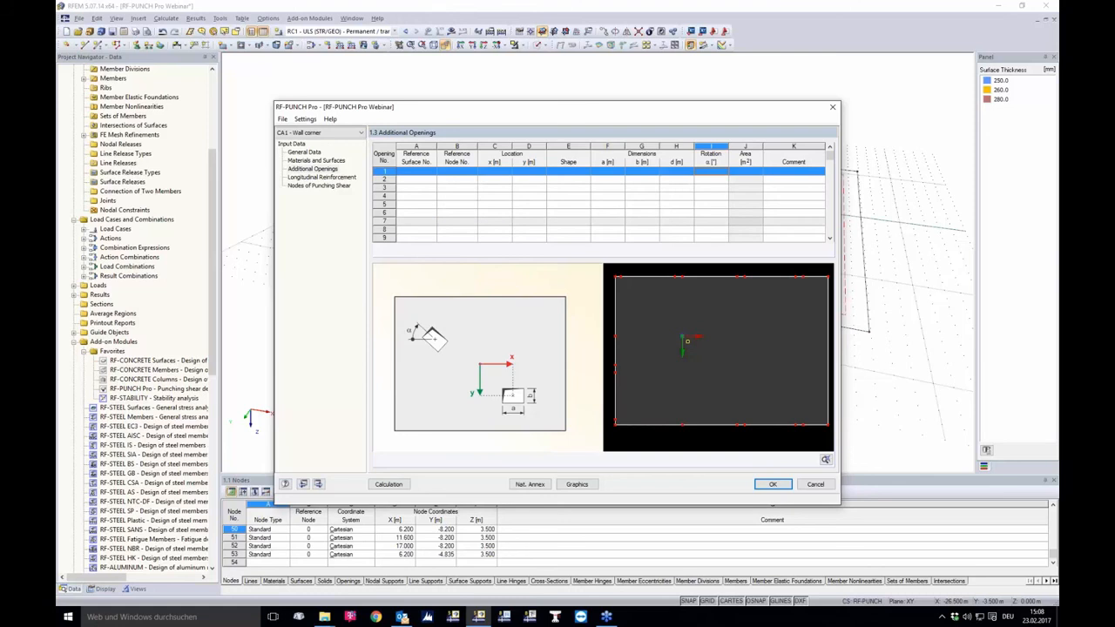
left_click(517, 222)
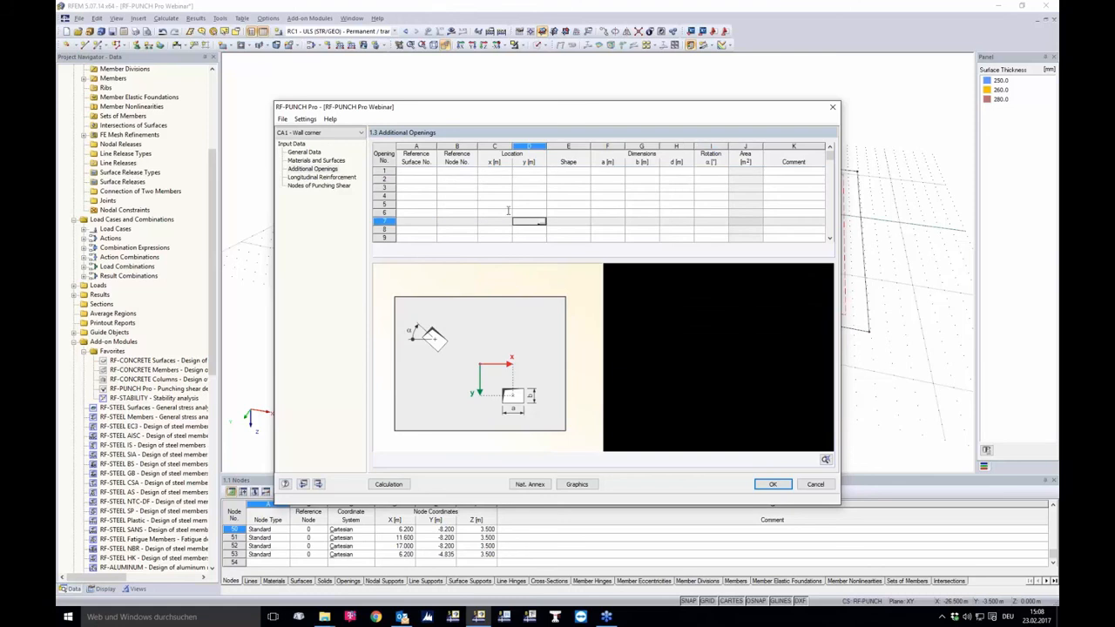
Review the slab's longitudinal reinforcement layout, the punching details of node 5 and the setting for its position.
left_click(324, 177)
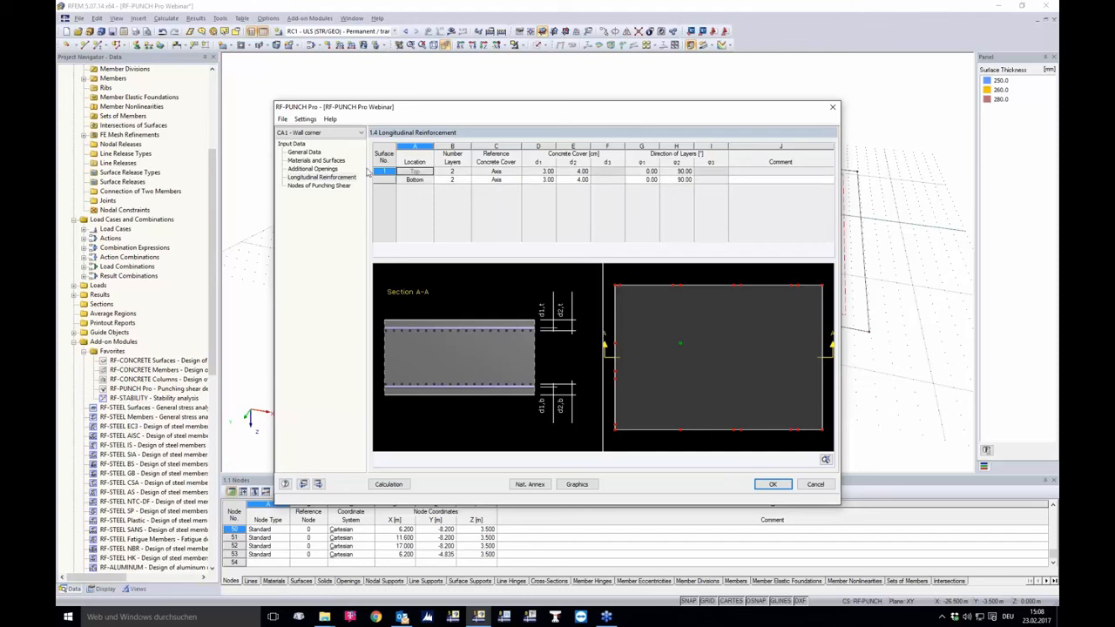
left_click(346, 188)
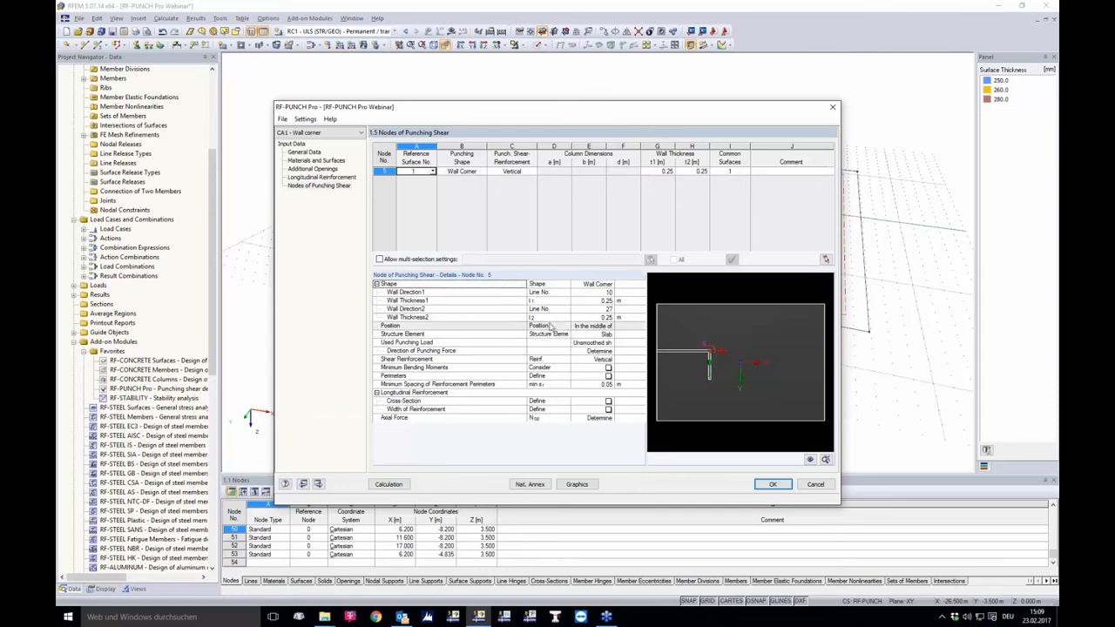
left_click(595, 327)
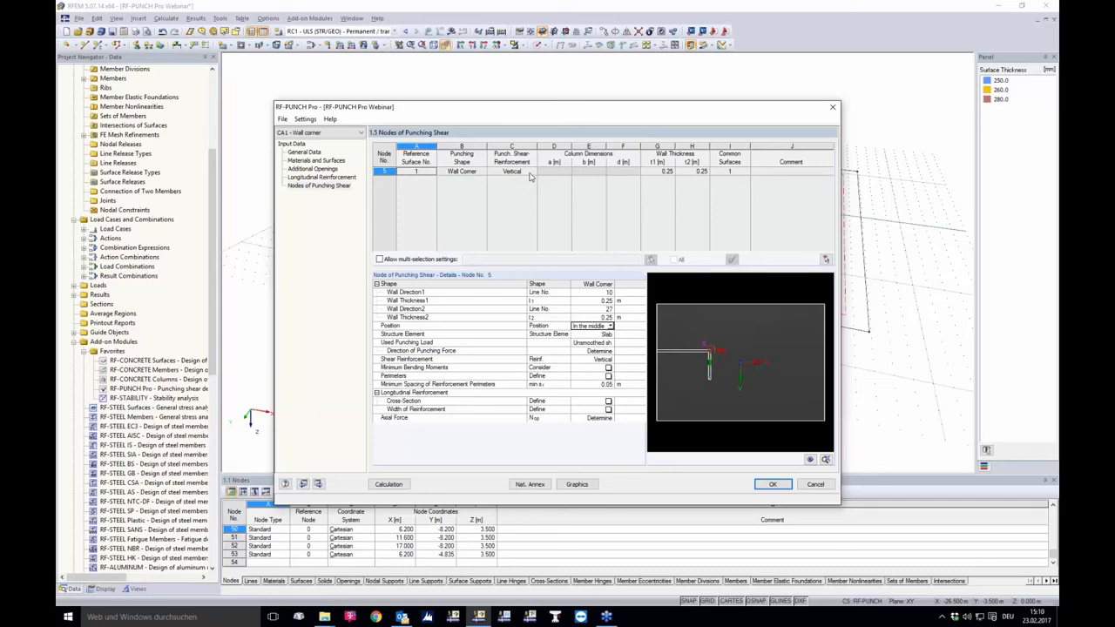
Try HDB as the punching shear reinforcement for node 5, and restore the Vertical option.
left_click(532, 173)
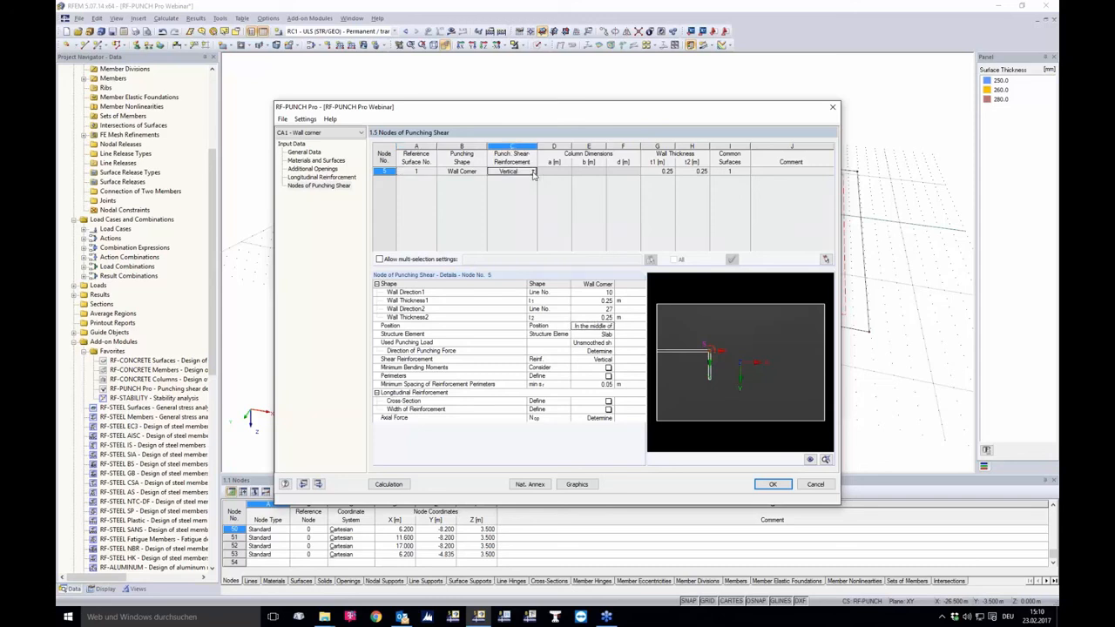
left_click(533, 172)
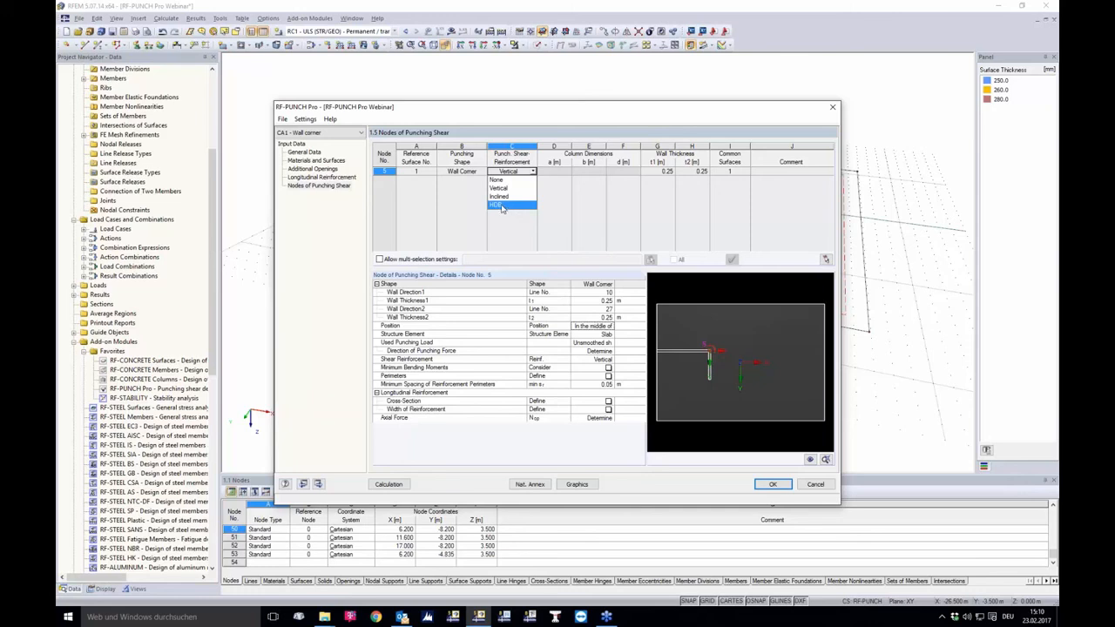
left_click(501, 208)
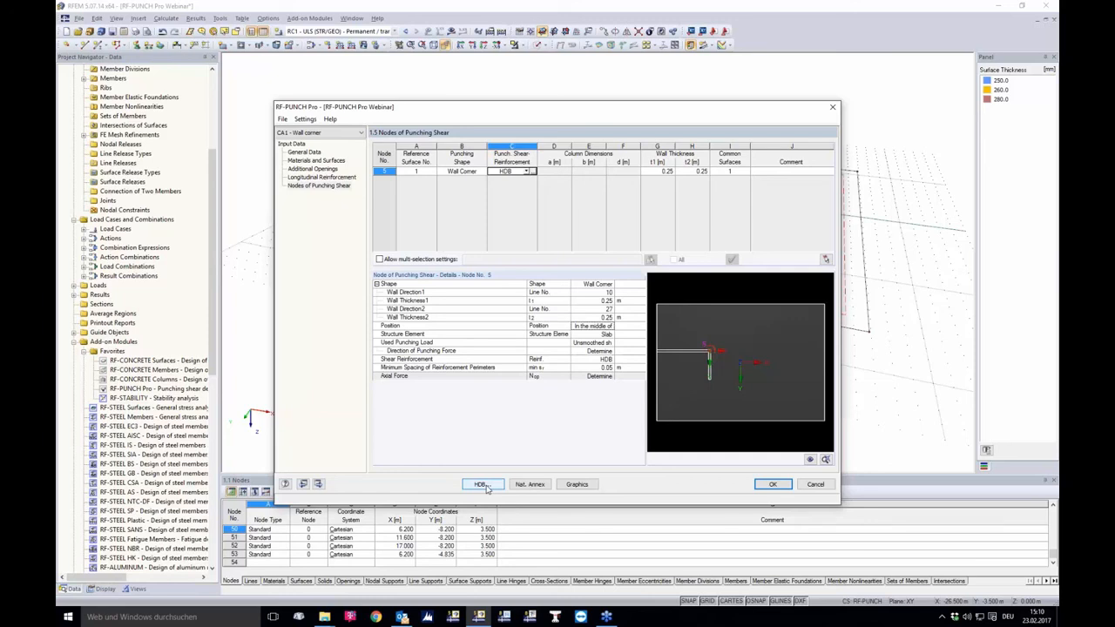
left_click(526, 171)
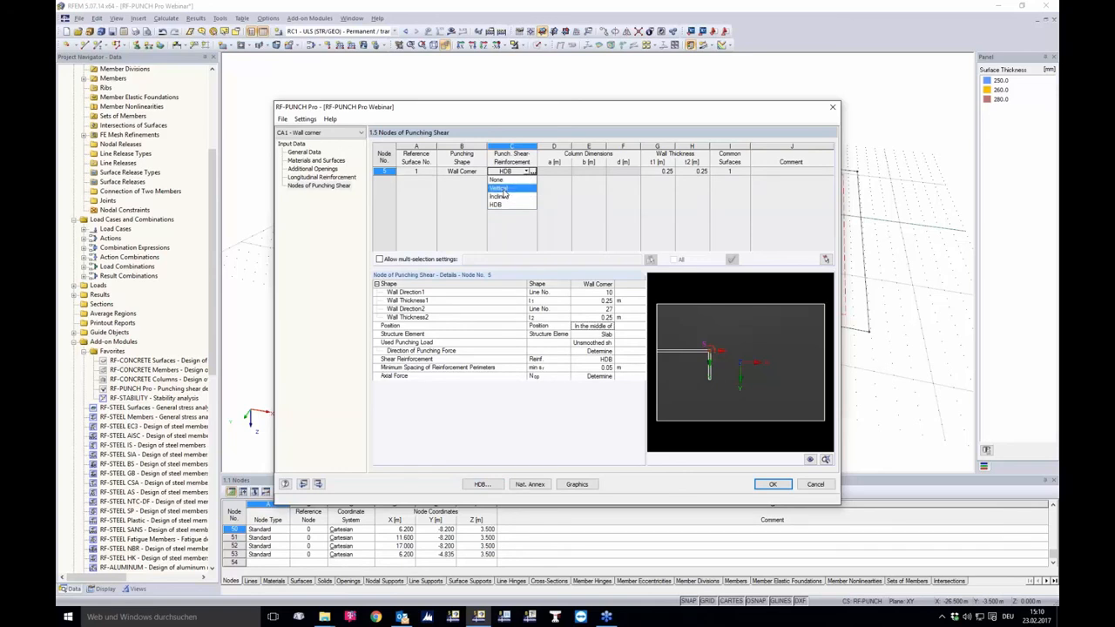
left_click(499, 188)
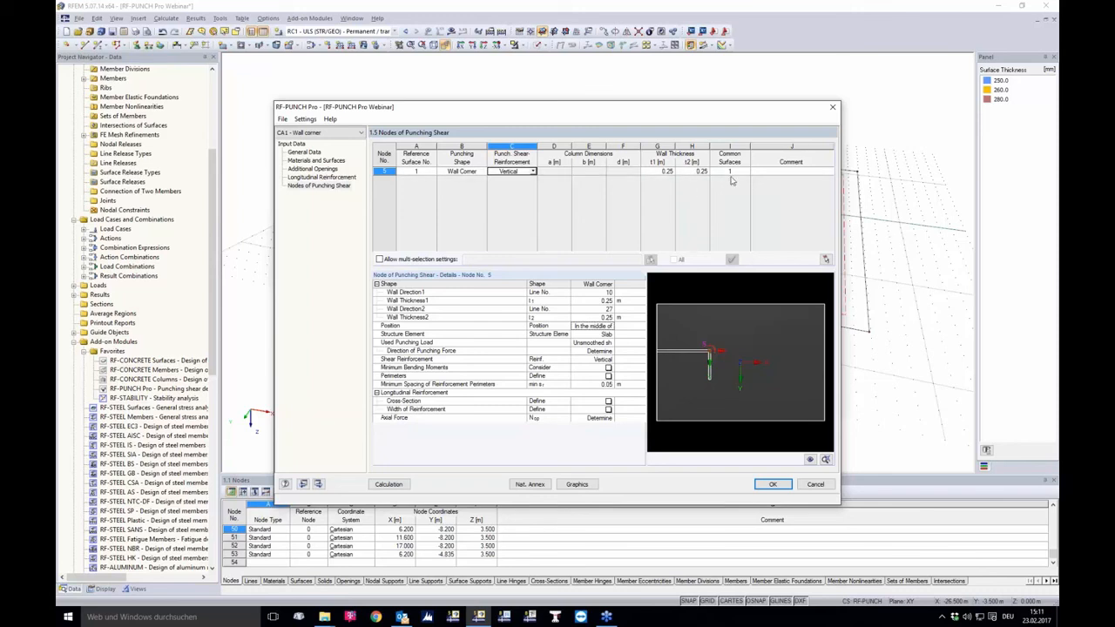
Keep node 5's structure element as Slab and its punching load as unsmoothed shear force over the critical perimeter.
left_click(604, 327)
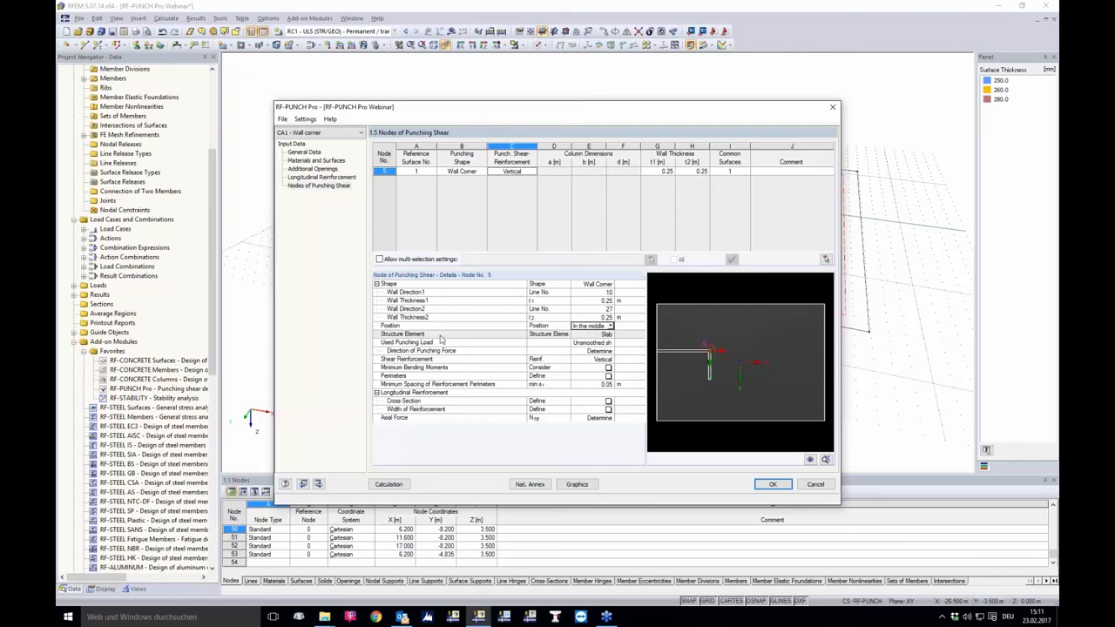
left_click(608, 335)
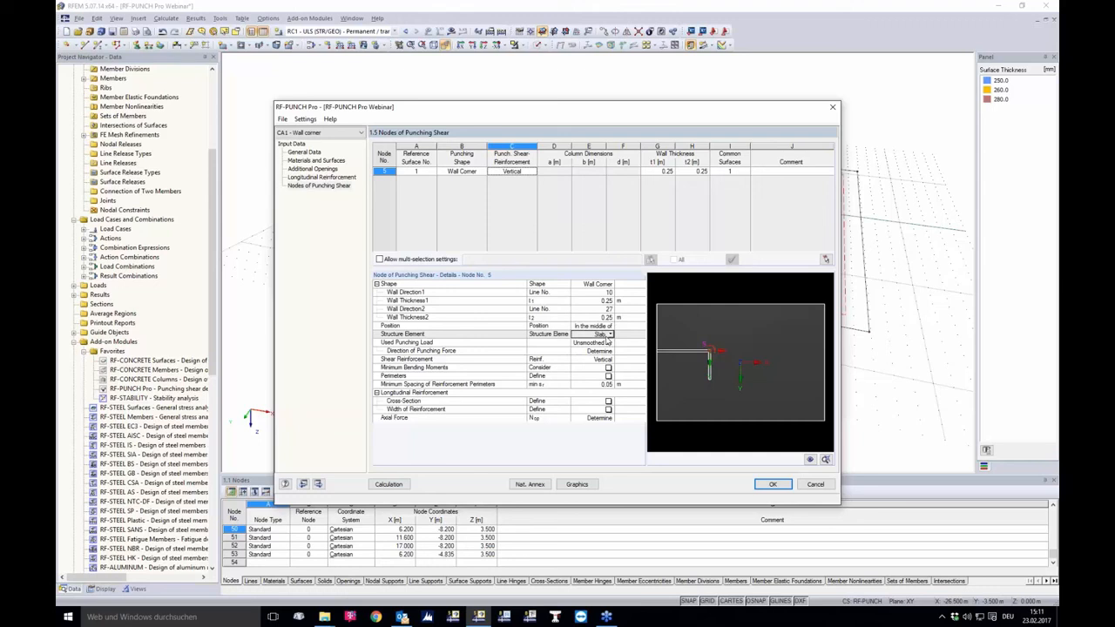
left_click(611, 335)
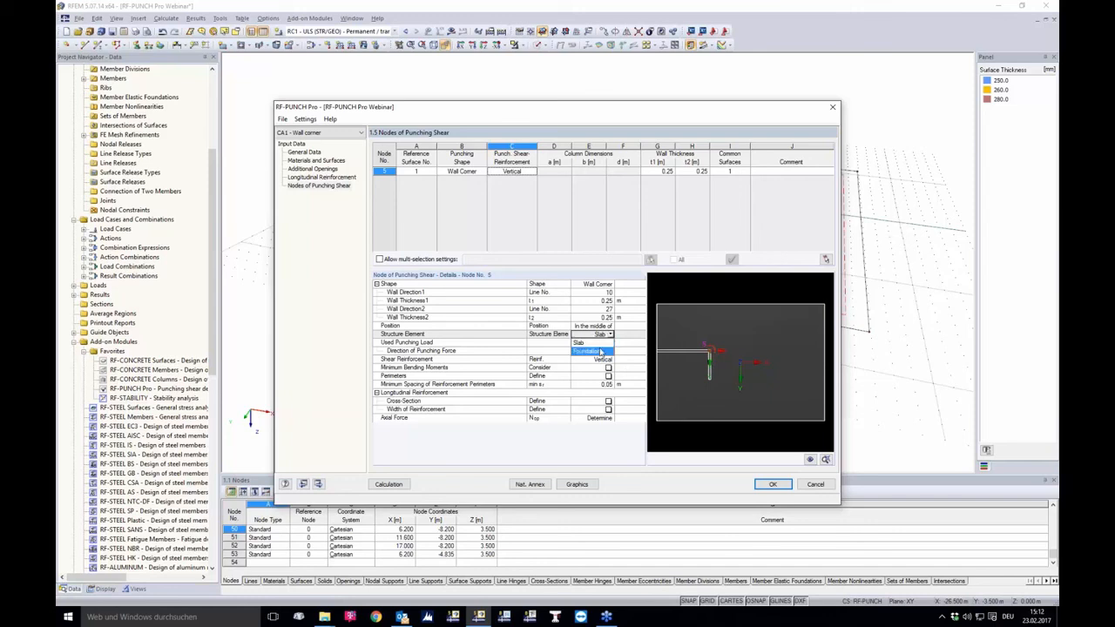
left_click(609, 337)
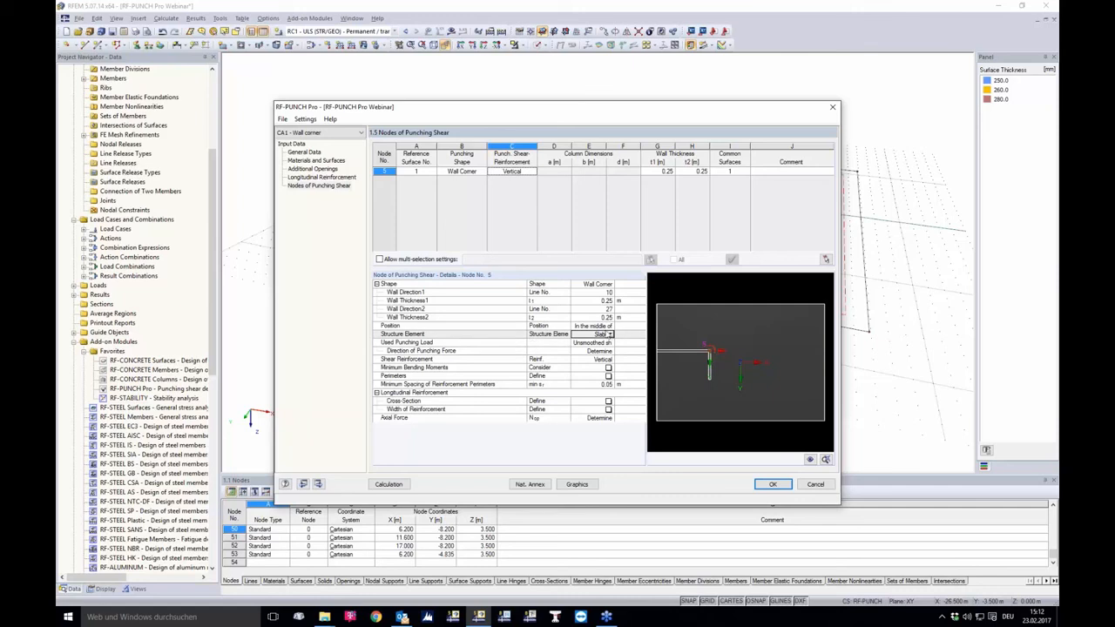
left_click(601, 342)
left_click(612, 343)
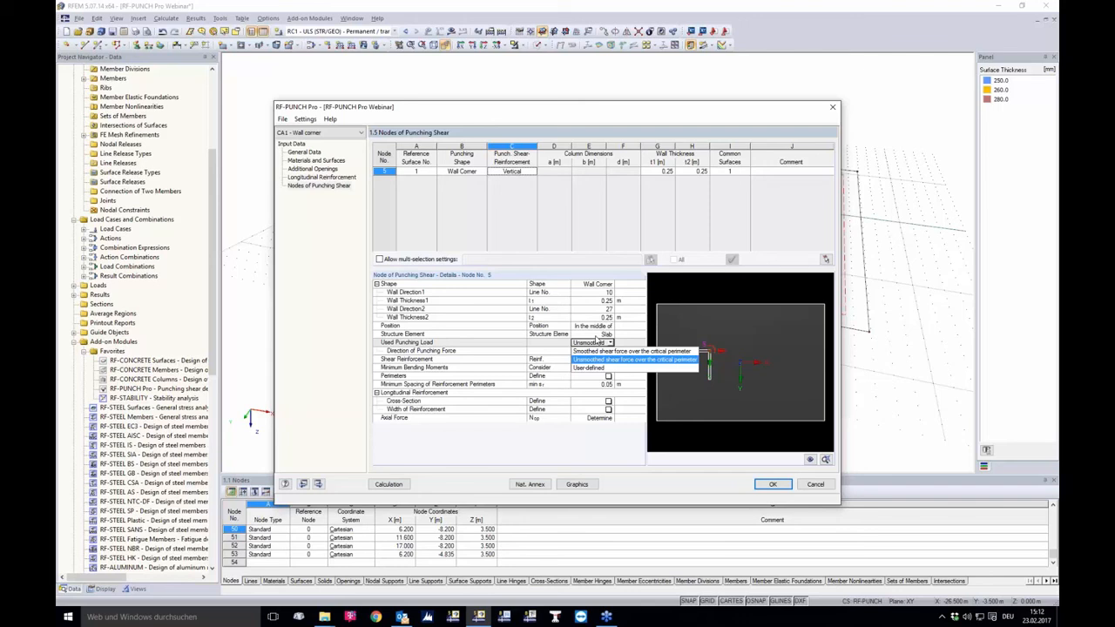
left_click(585, 360)
left_click(590, 352)
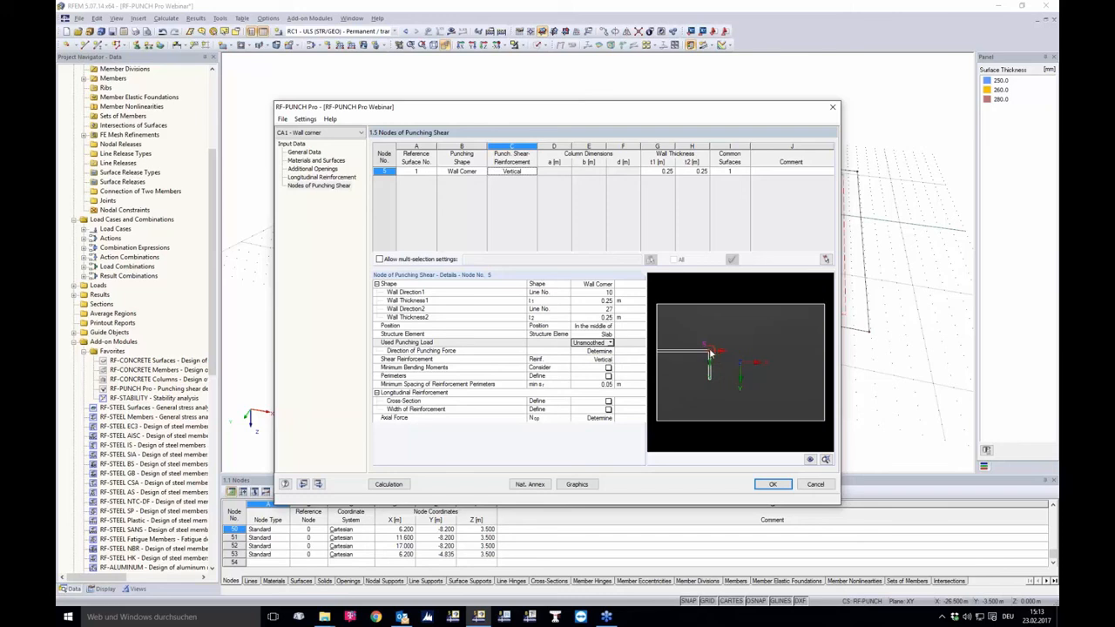
Inspect the critical perimeter at the wall corner, keep the direction of punching force on Determine, and calculate the case.
scroll(710, 349, "up", 4)
scroll(719, 343, "up", 3)
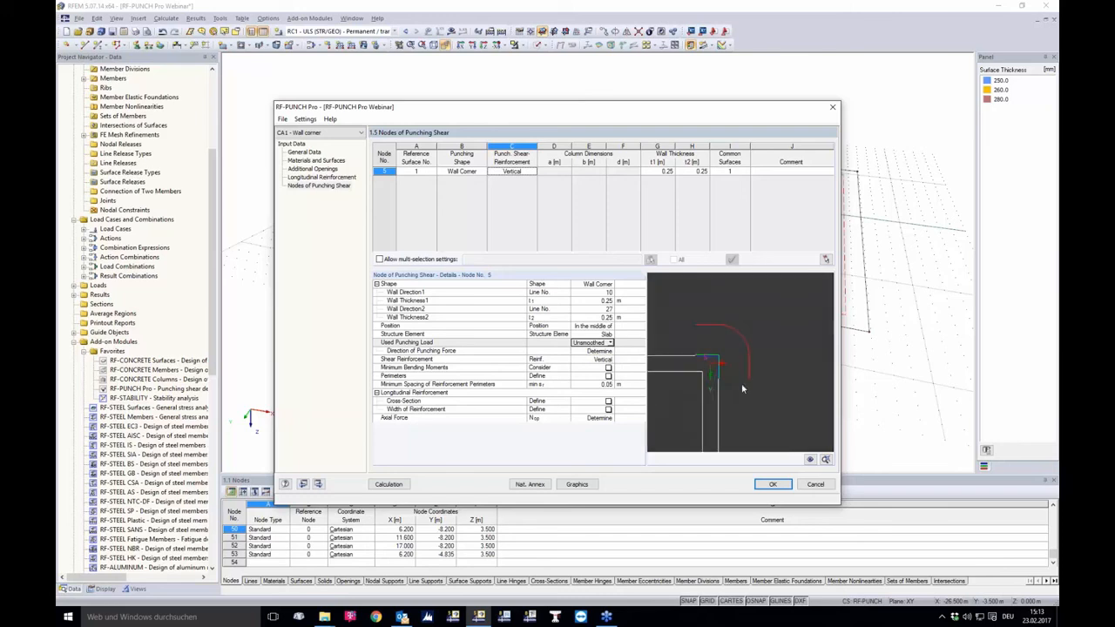
scroll(743, 389, "down", 1)
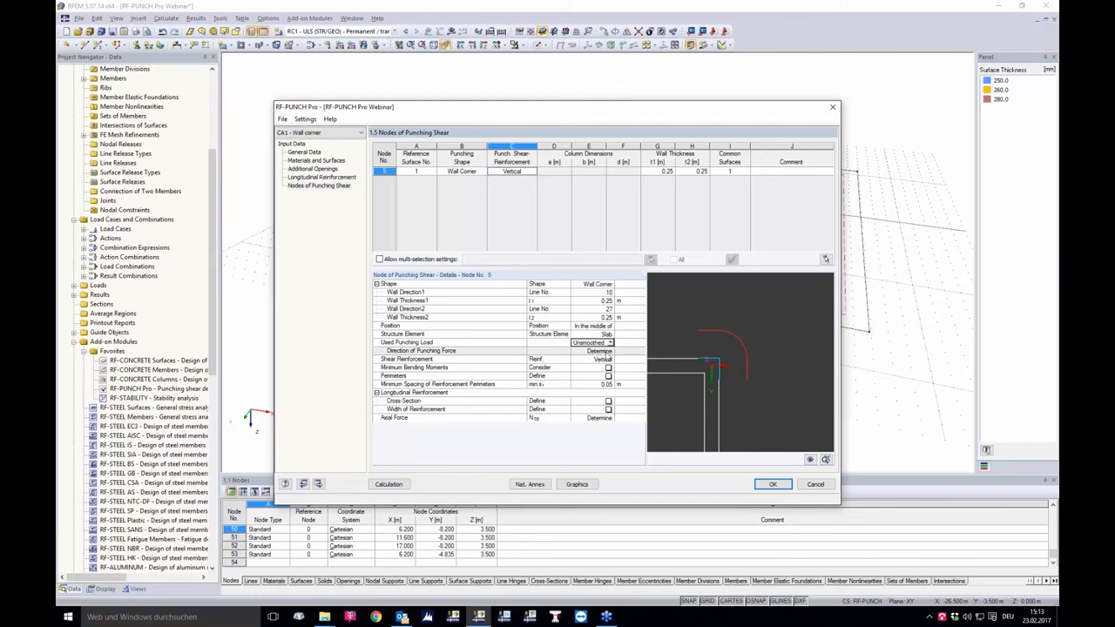
left_click(605, 352)
left_click(611, 351)
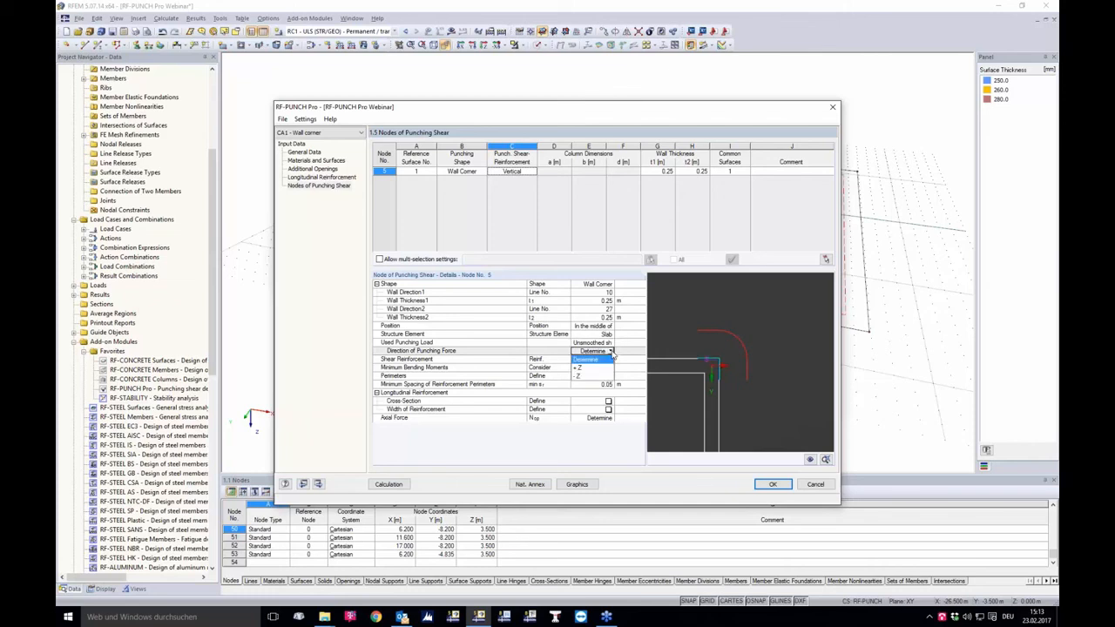
left_click(607, 359)
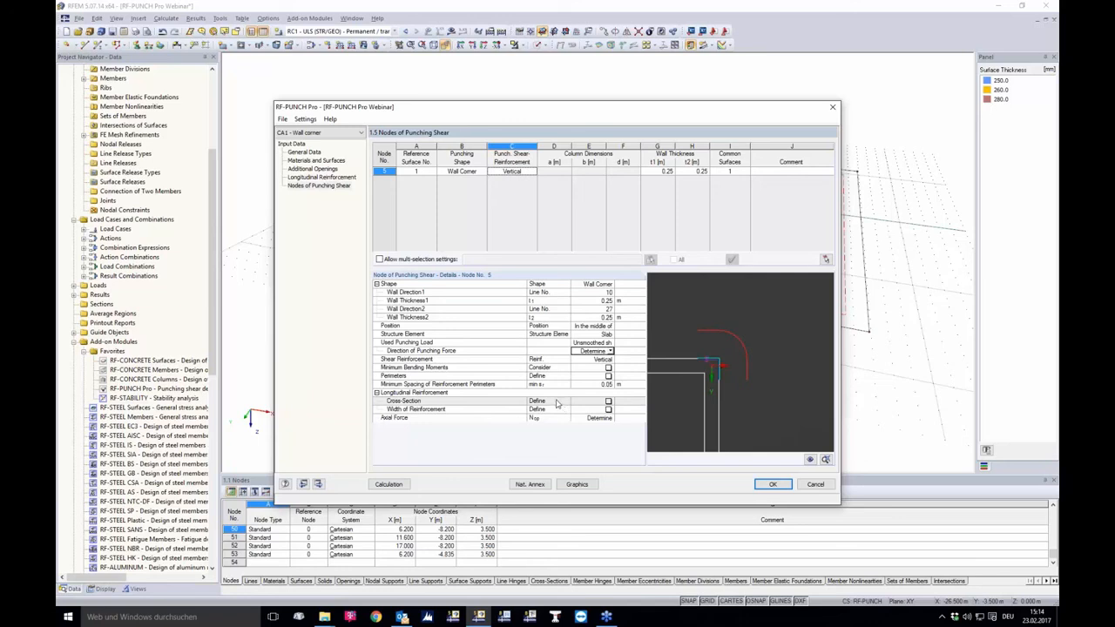
left_click(400, 486)
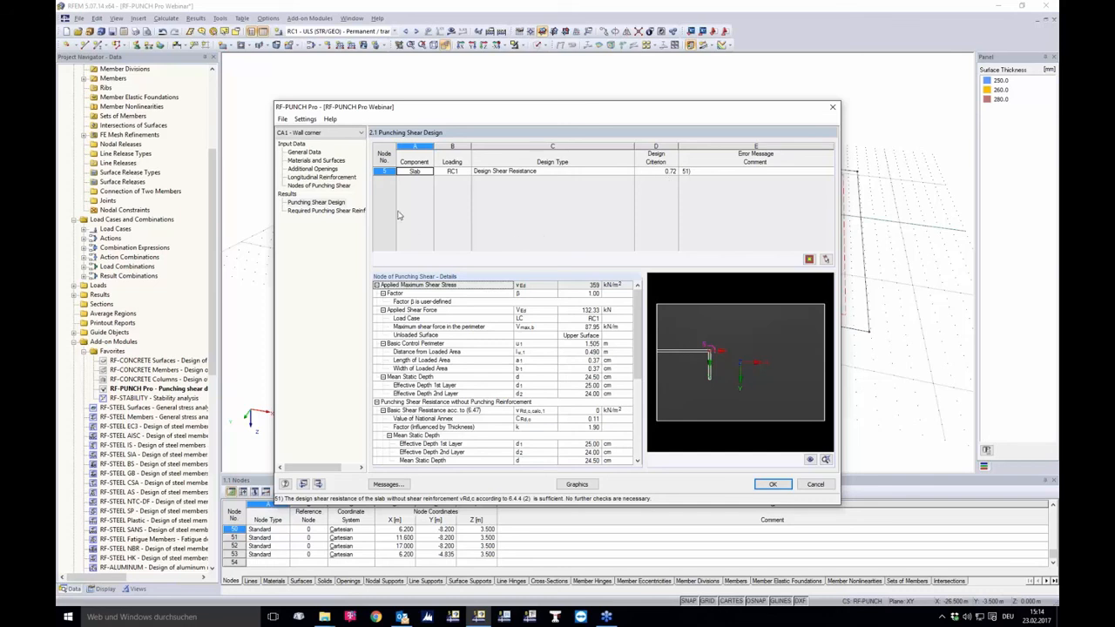
Copy the Wall corner case to a new case no. 2 described as "Wall corner smoothed".
left_click(283, 119)
left_click(284, 121)
left_click(283, 122)
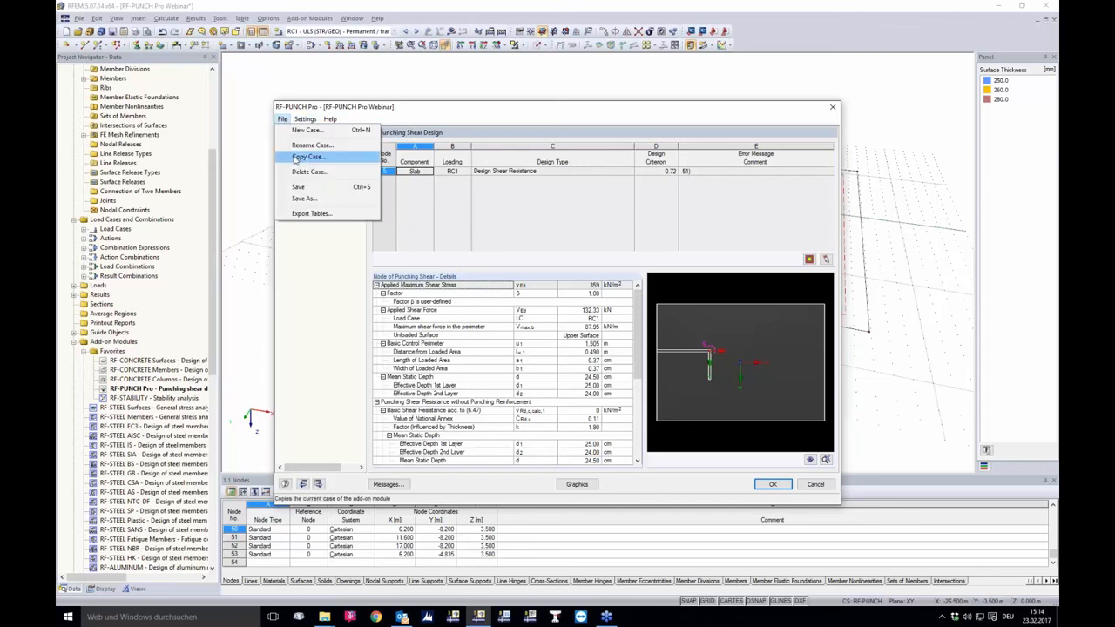
left_click(306, 156)
left_click(528, 321)
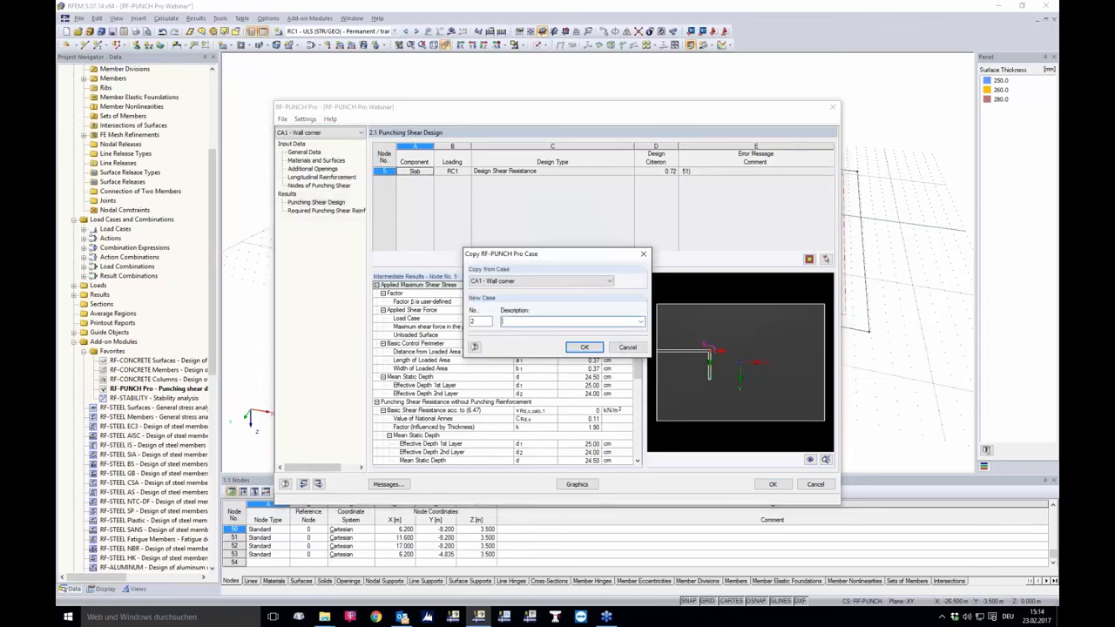
type("Wall corner smoothed")
left_click(585, 347)
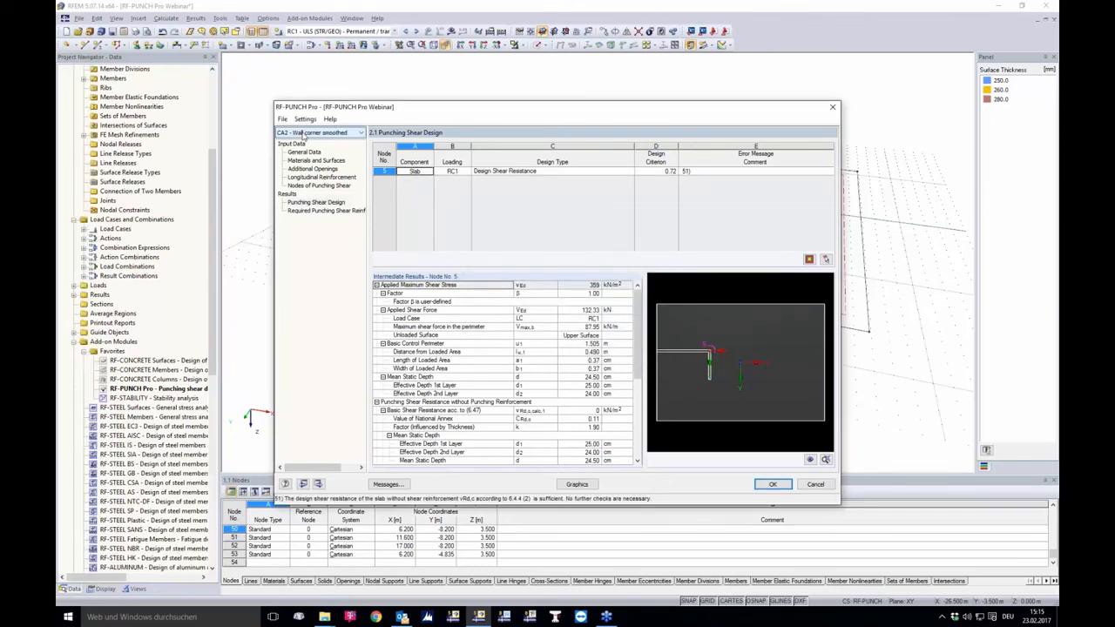
Set node 5's used punching load in the copied case to smoothed shear force over the critical perimeter.
left_click(307, 186)
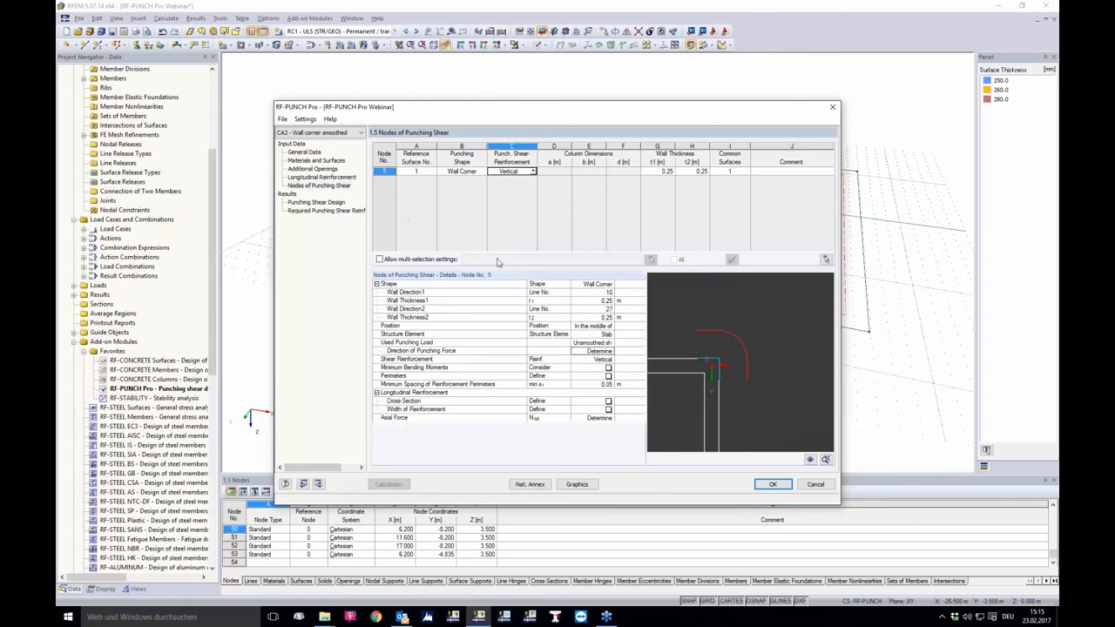
left_click(610, 343)
left_click(611, 343)
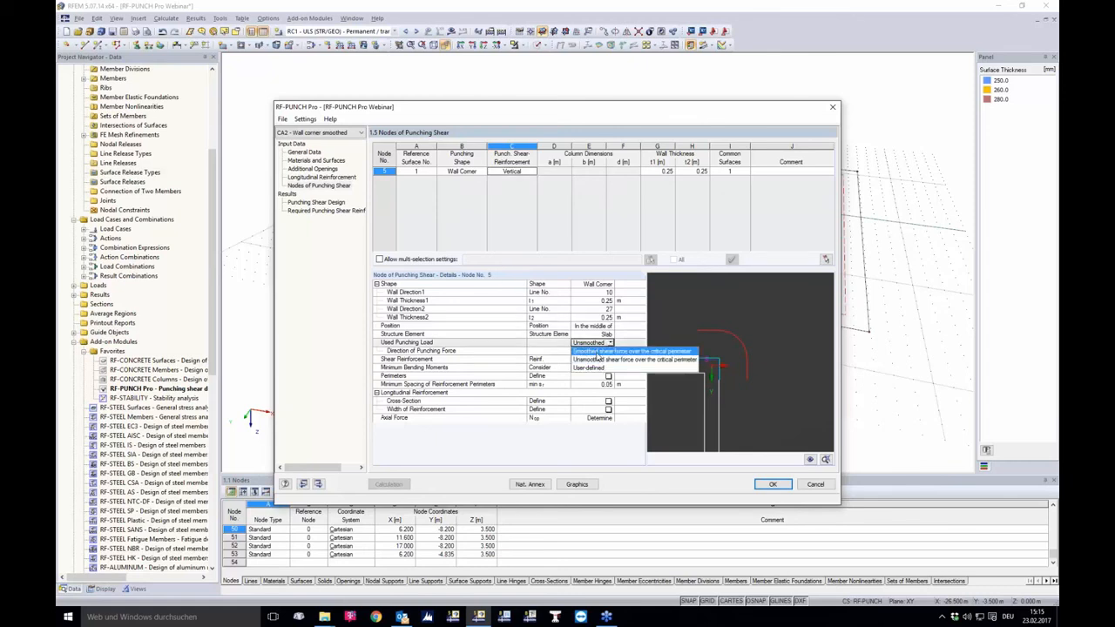
left_click(597, 352)
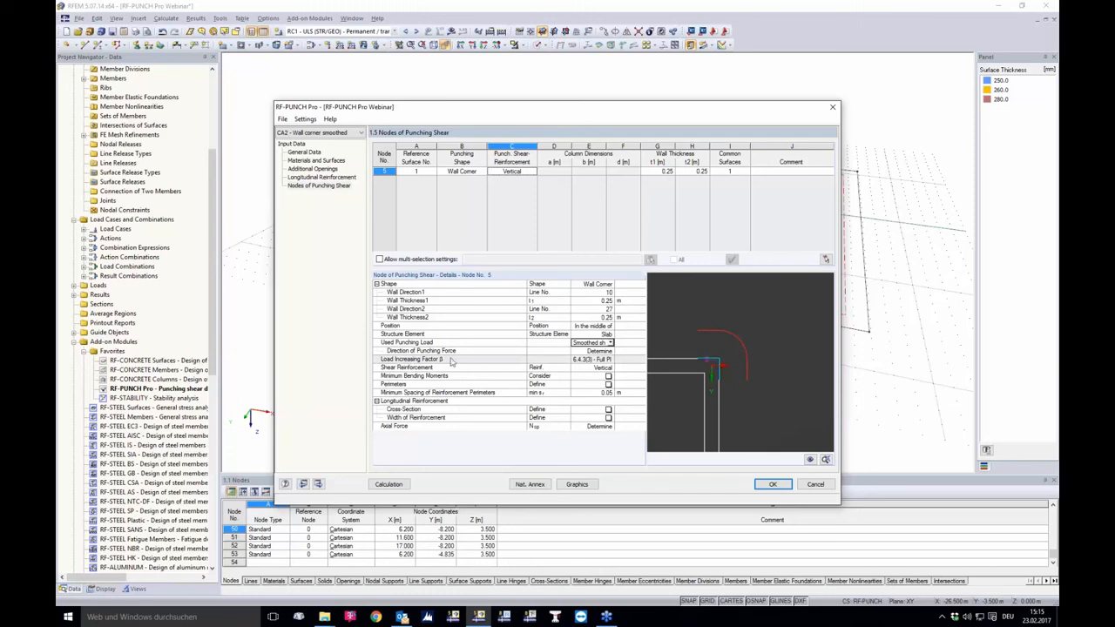
Use 6.4.3(3) - Full Plastic Shear Distribution for the load increasing factor β, and calculate the smoothed case.
left_click(608, 361)
left_click(610, 359)
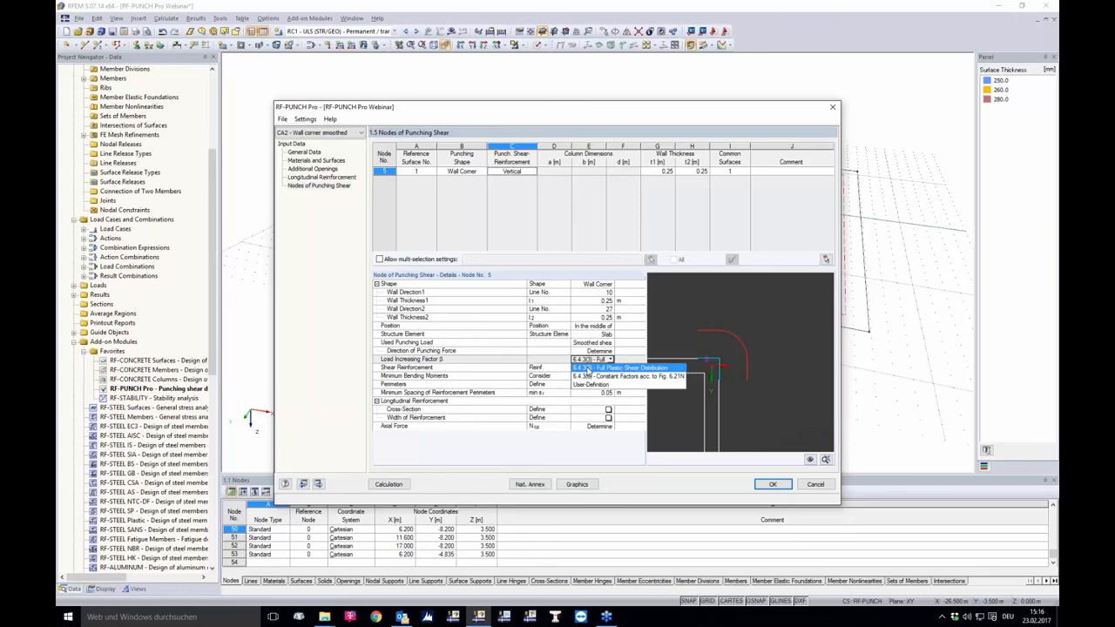
left_click(586, 368)
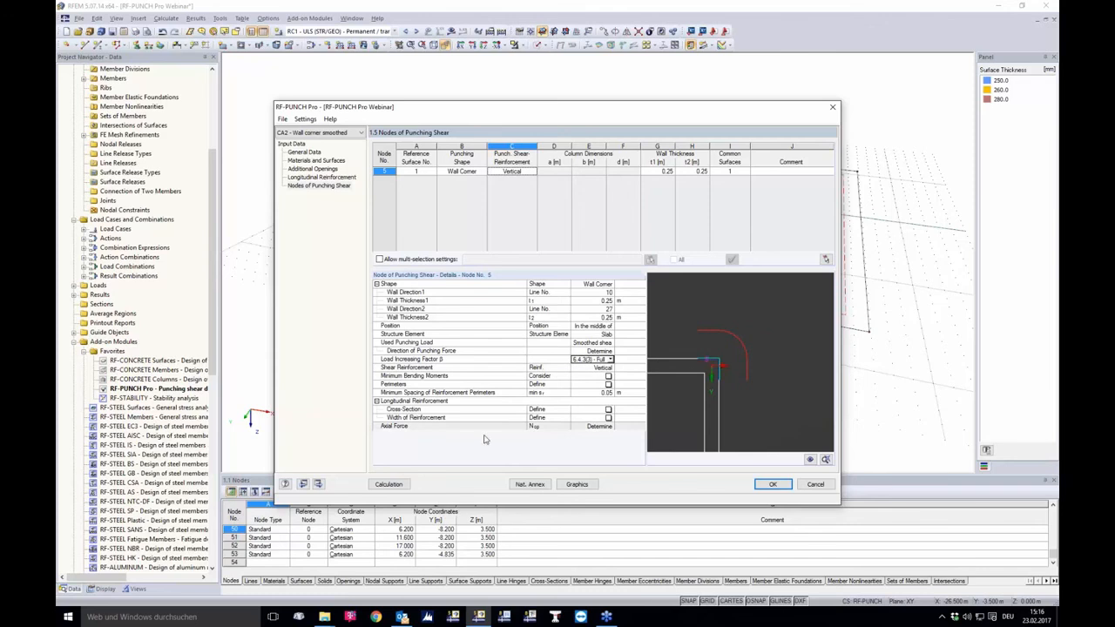
left_click(402, 486)
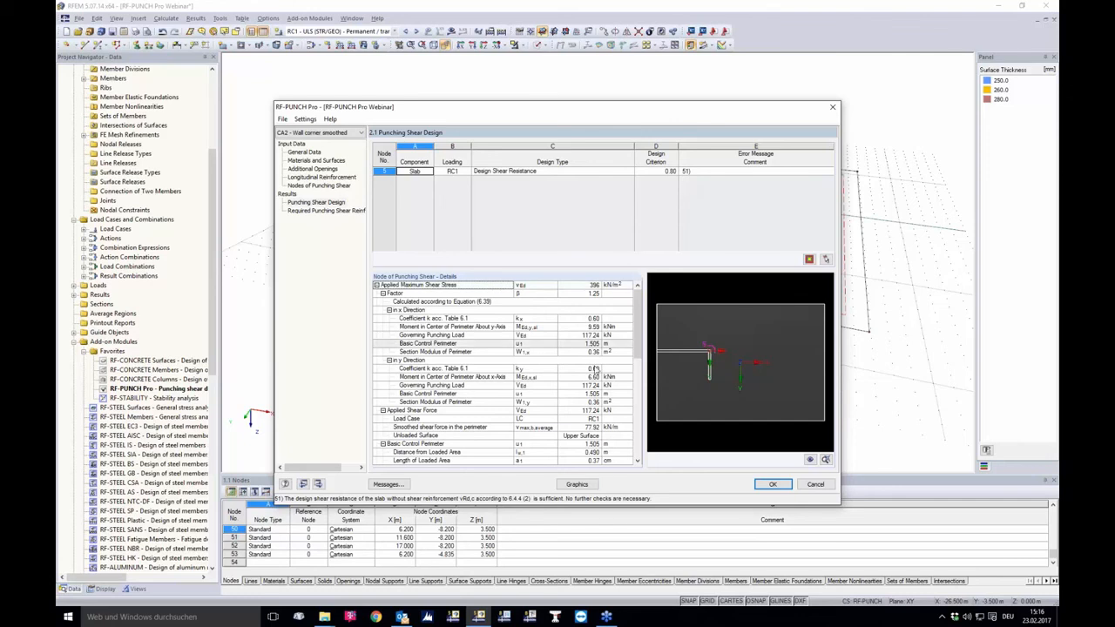
Compare the shear force at the critical perimeter in the model graphics for case CA2 and case CA1.
left_click(580, 485)
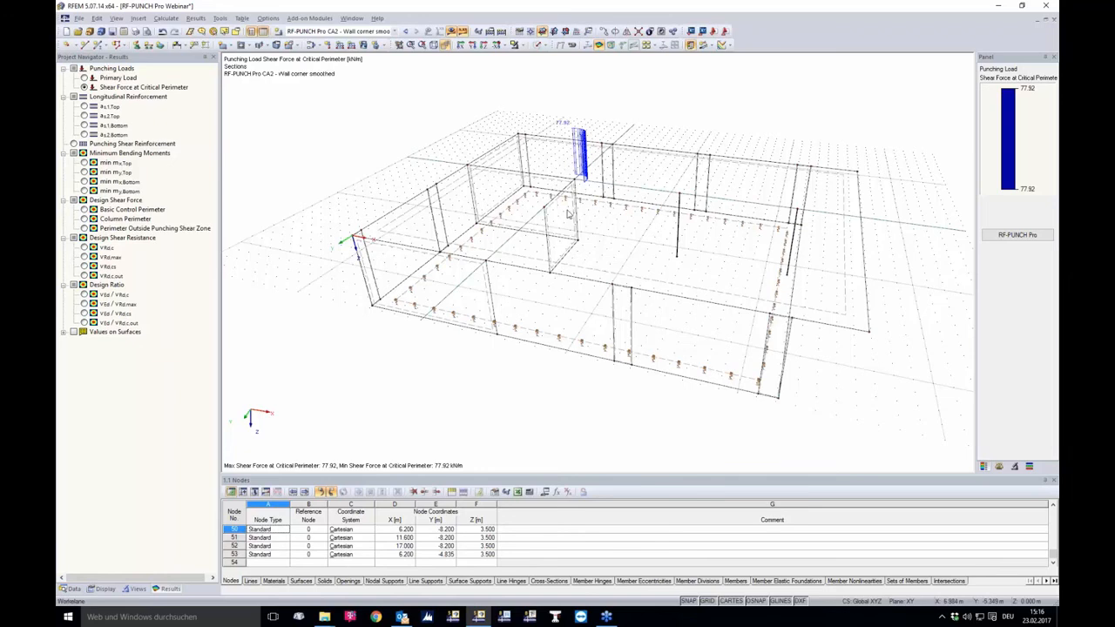
scroll(574, 114, "up", 2)
scroll(574, 114, "up", 4)
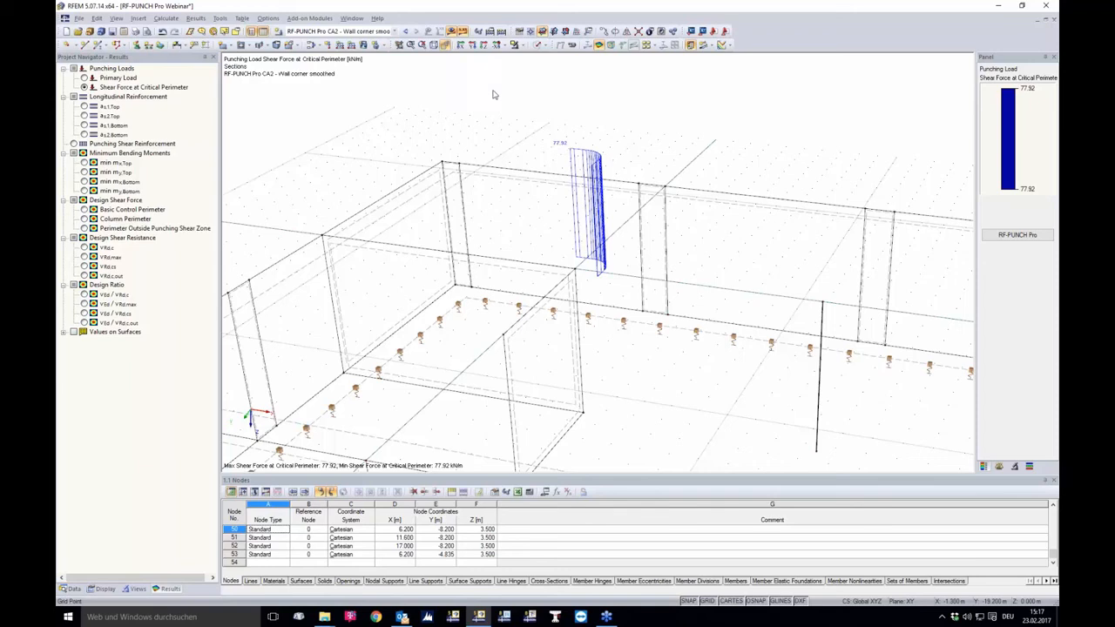
left_click(405, 31)
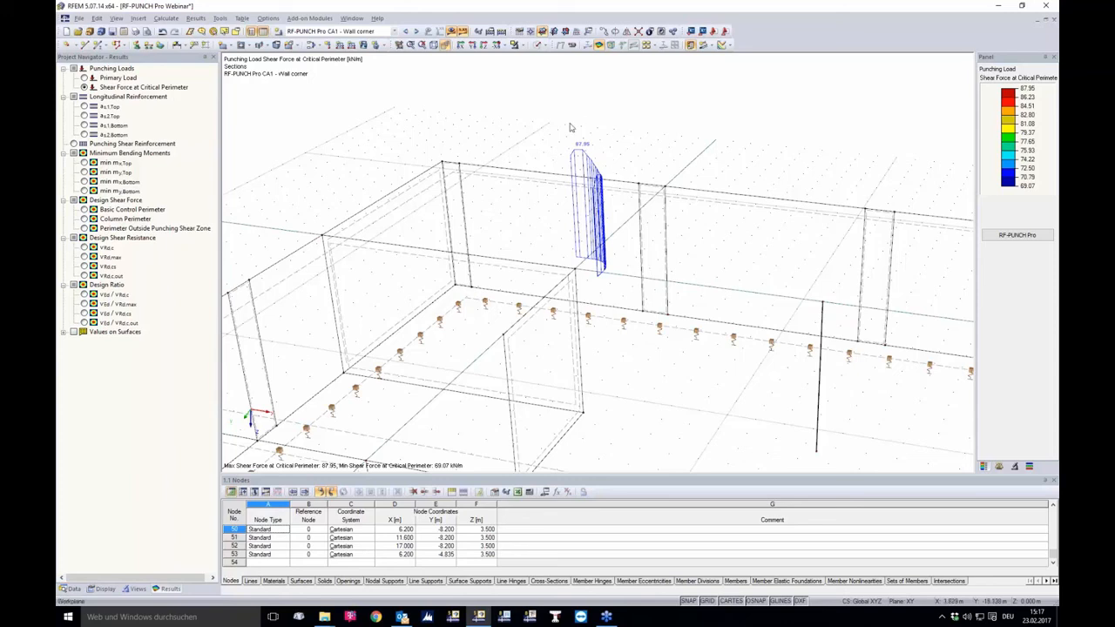
Check the maximum shear force in the perimeter and the basic control perimeter in case CA1's punching shear design results.
left_click(1017, 236)
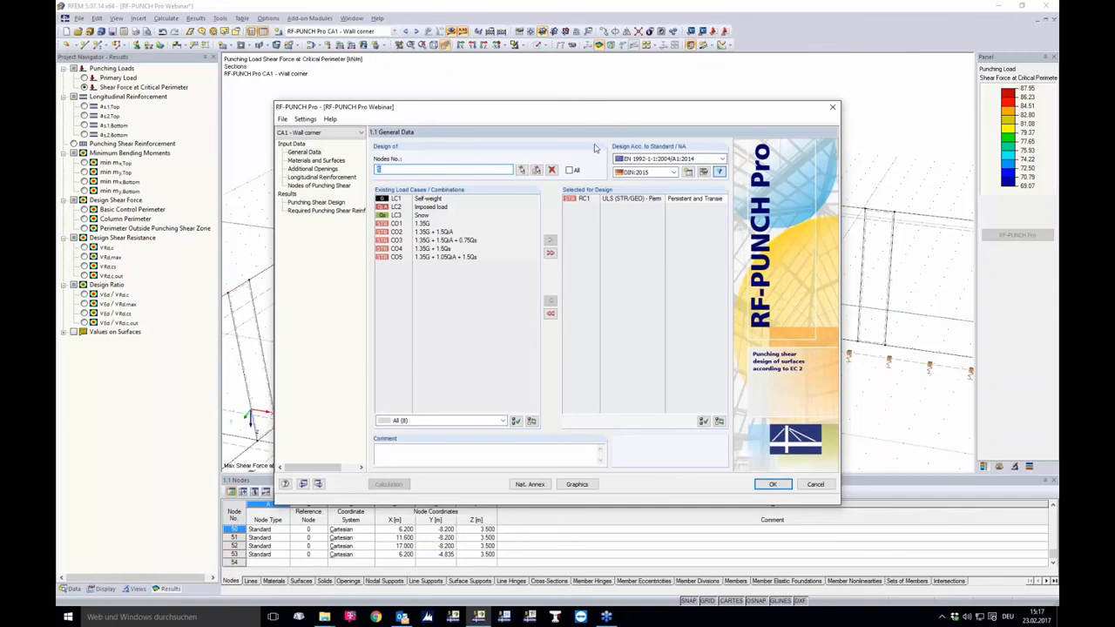
left_click(313, 204)
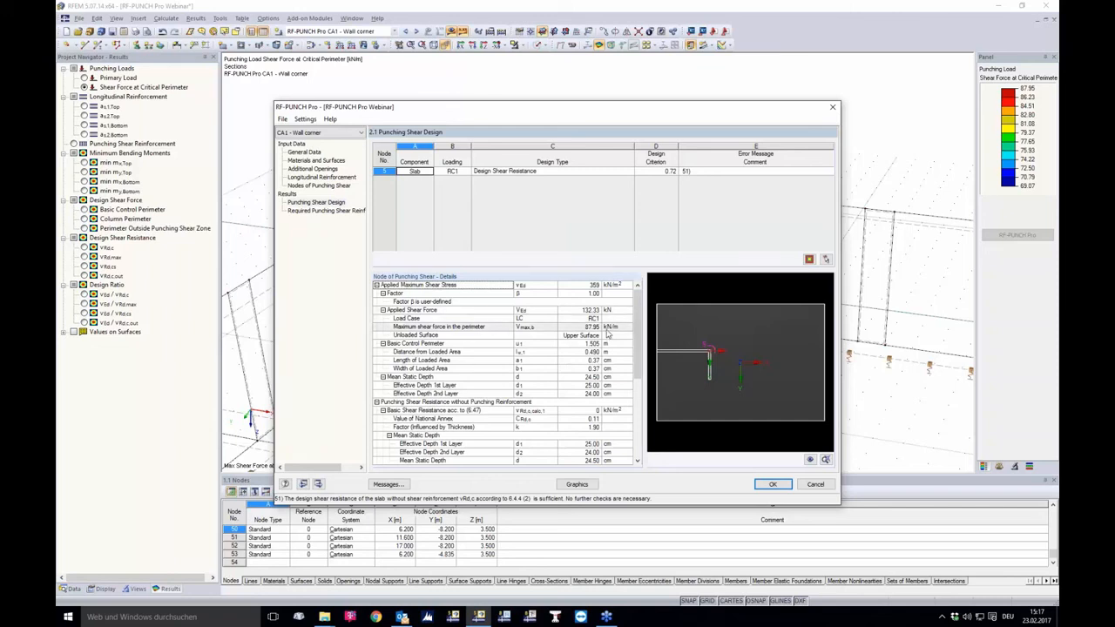
left_click(580, 330)
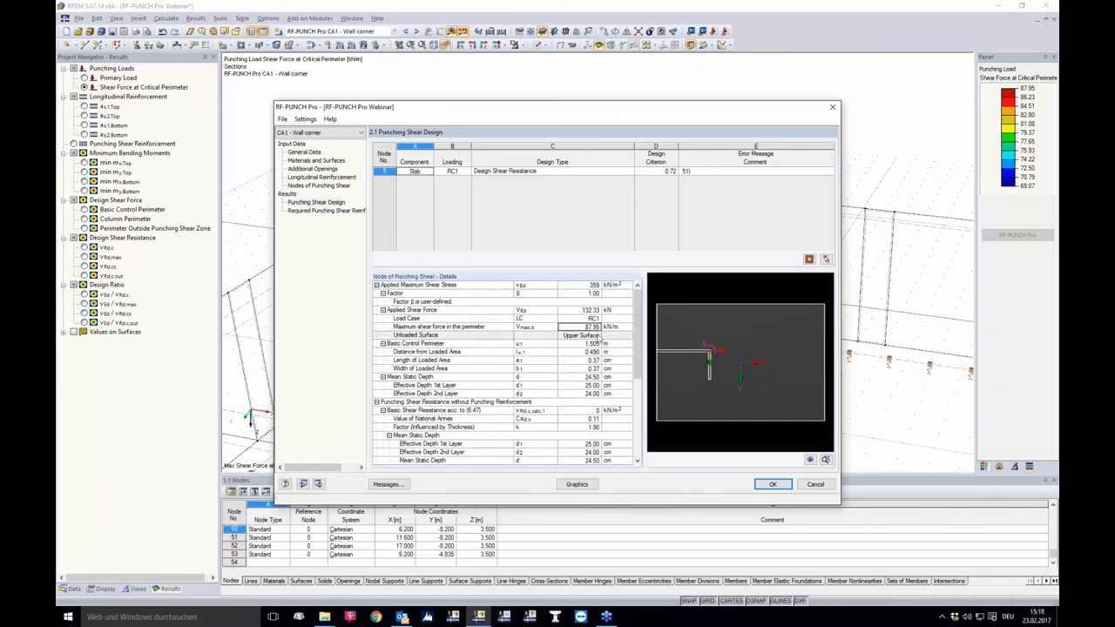
left_click(595, 345)
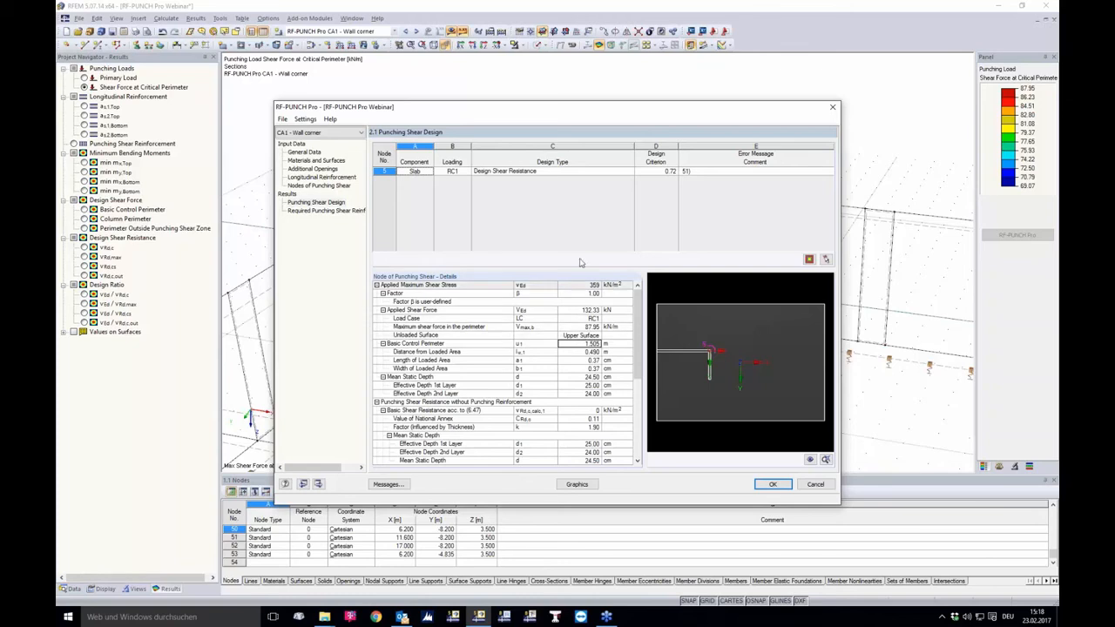
Check the punching shear design and its comment message at node 5 in case CA2 - Wall corner smoothed.
left_click(339, 133)
left_click(310, 150)
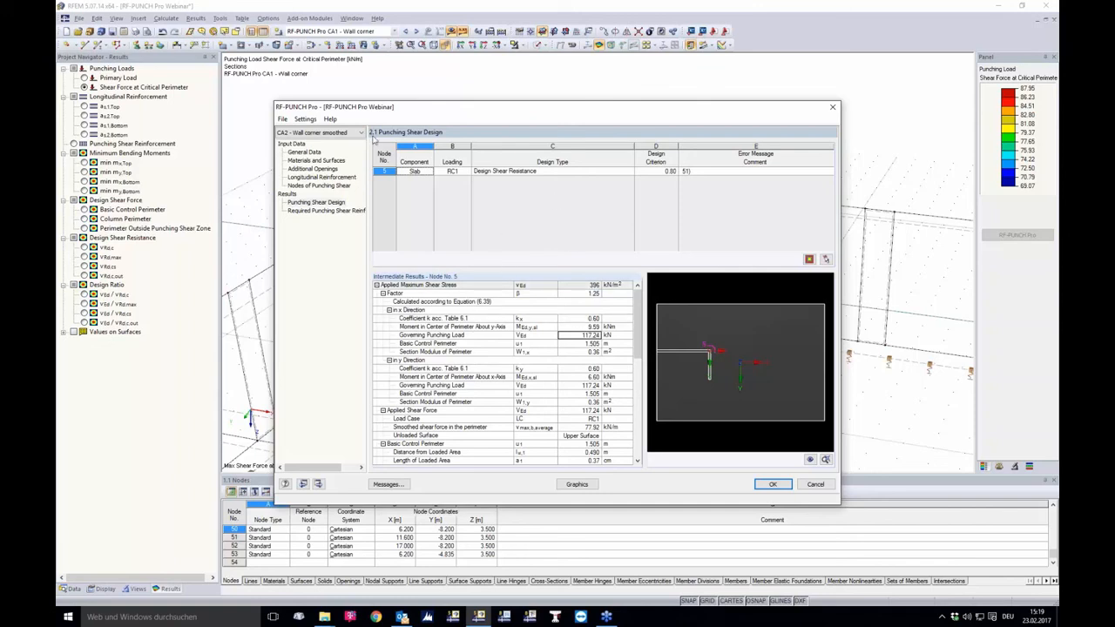
left_click(699, 173)
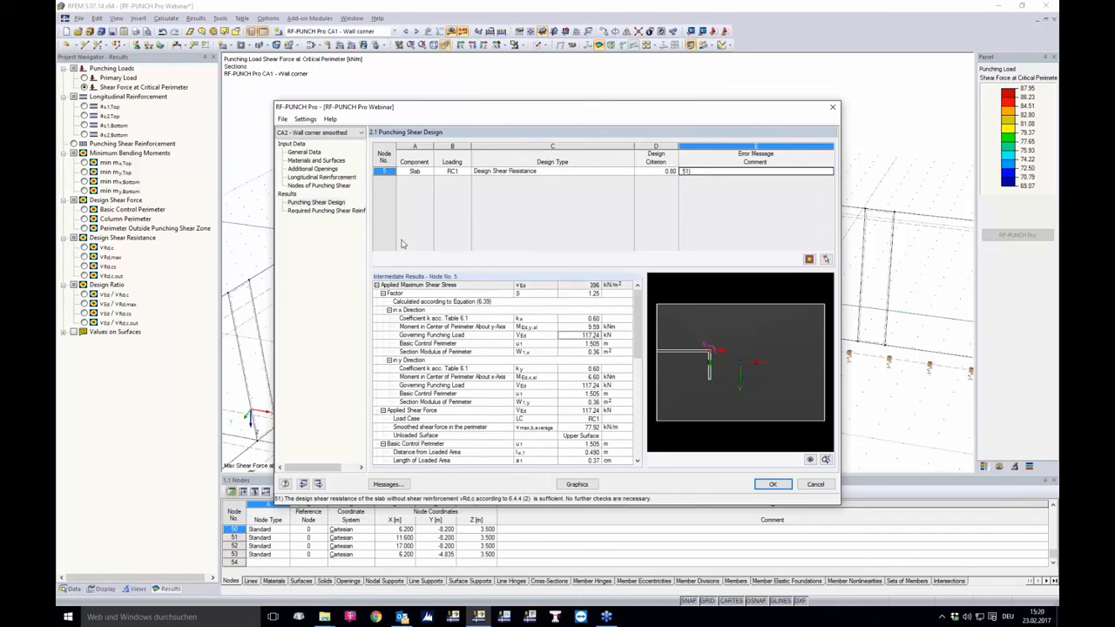
Rename case CA1 as Wall corner and wall end.
left_click(320, 131)
left_click(318, 142)
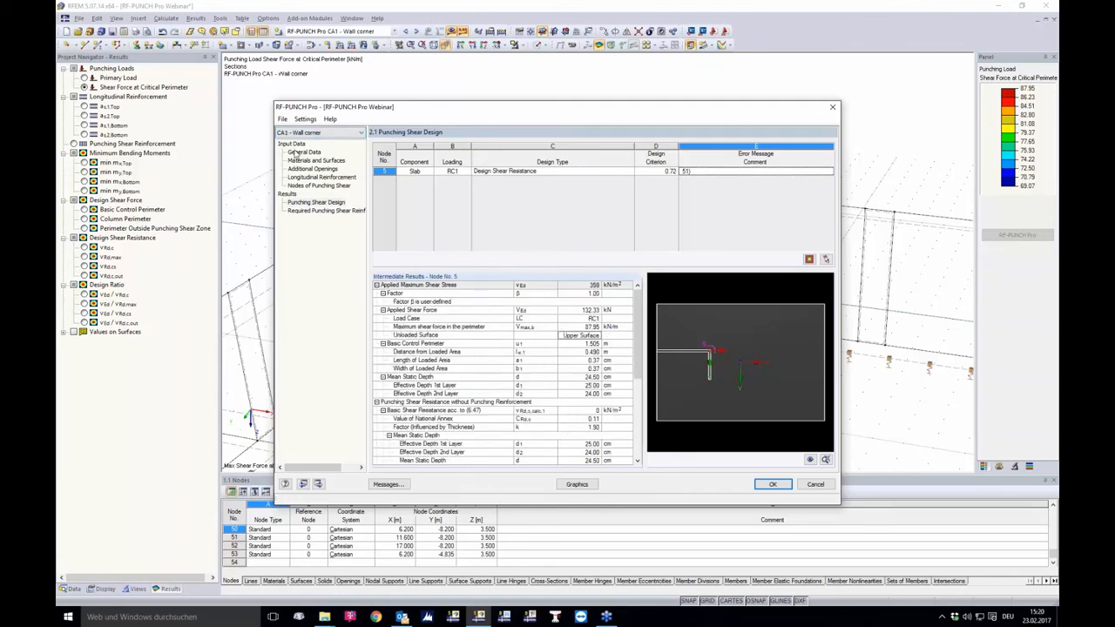
left_click(282, 118)
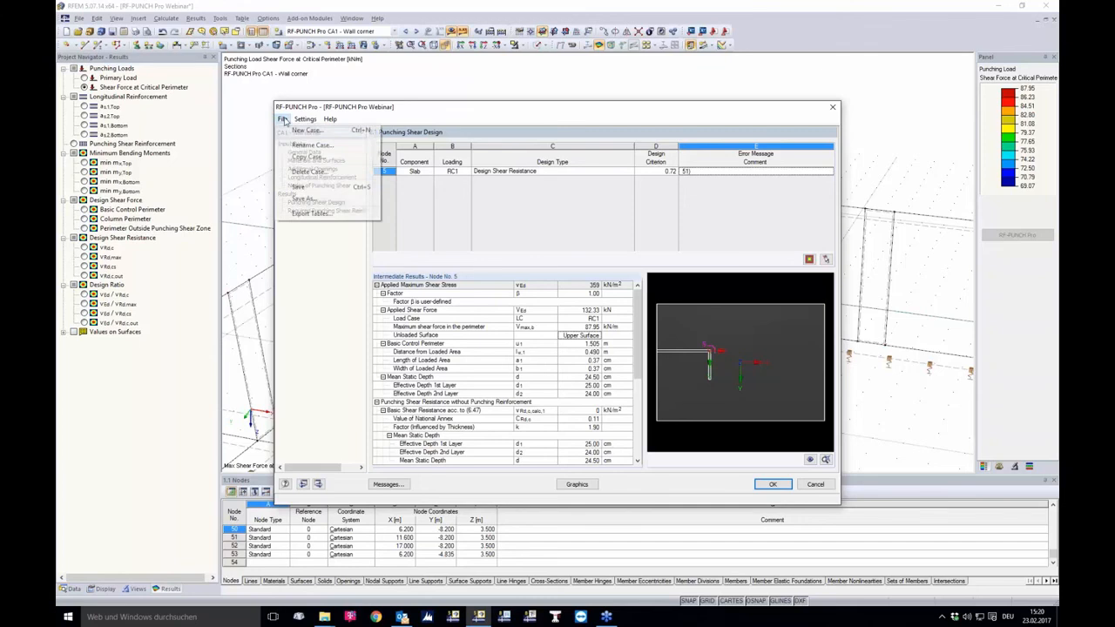
left_click(307, 142)
left_click(605, 304)
type("and")
type("wall end")
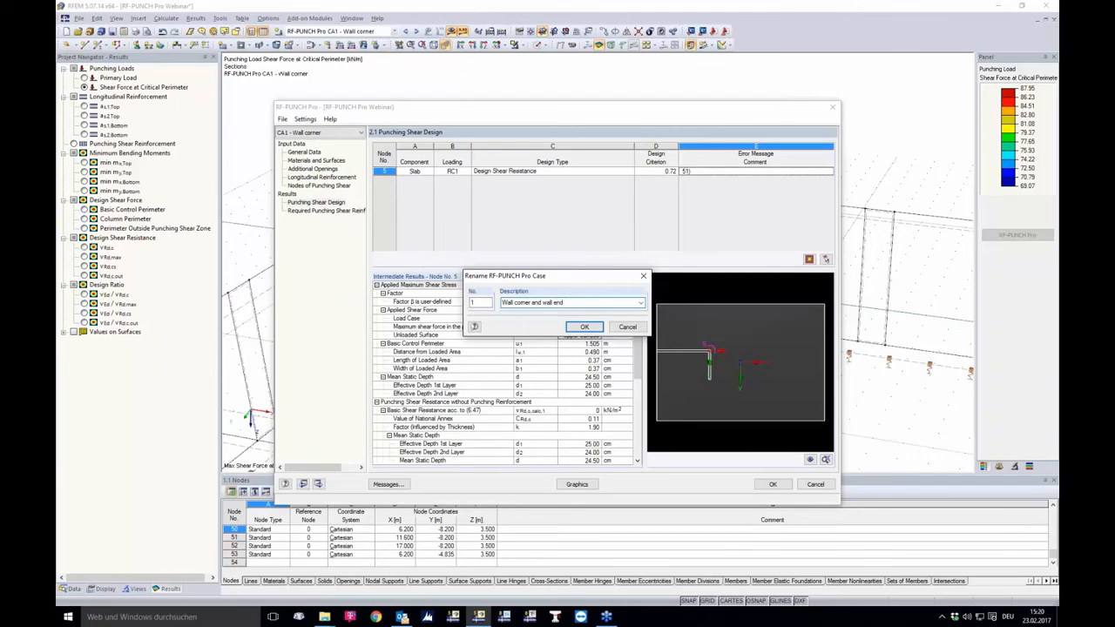
key("Return")
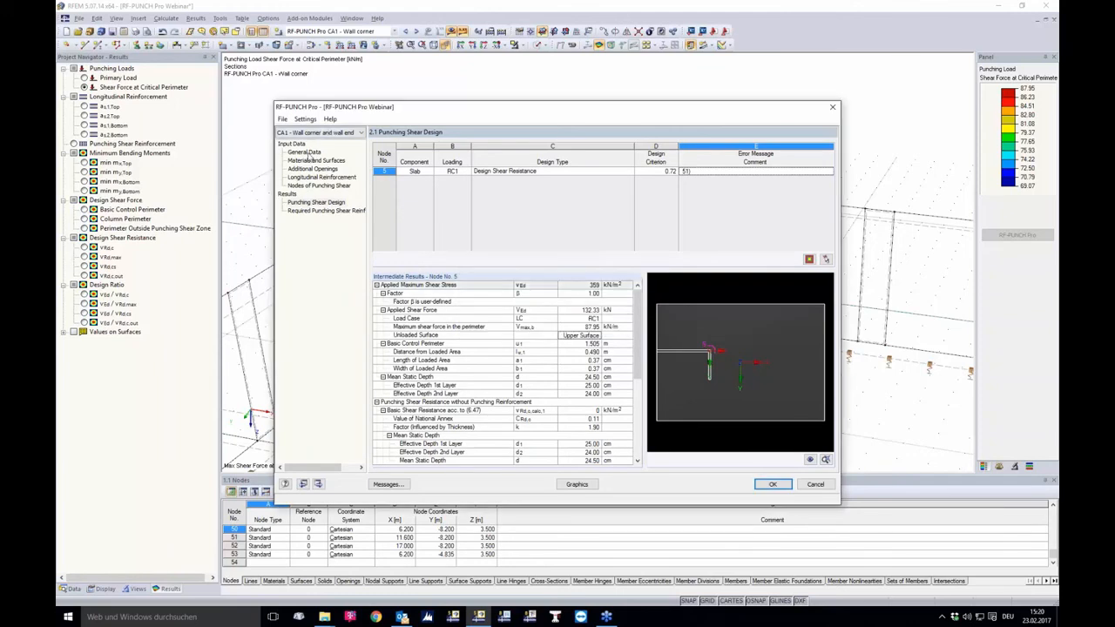
Add the wall-end node 9 to the nodes designed in case CA1 by picking it in the model.
left_click(305, 154)
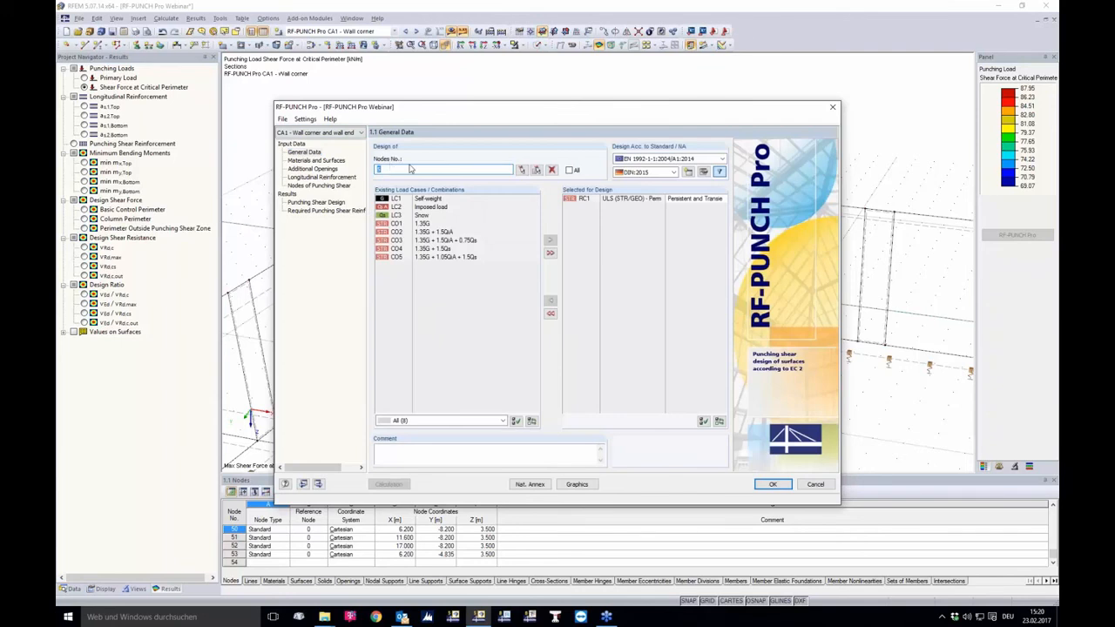
left_click(521, 170)
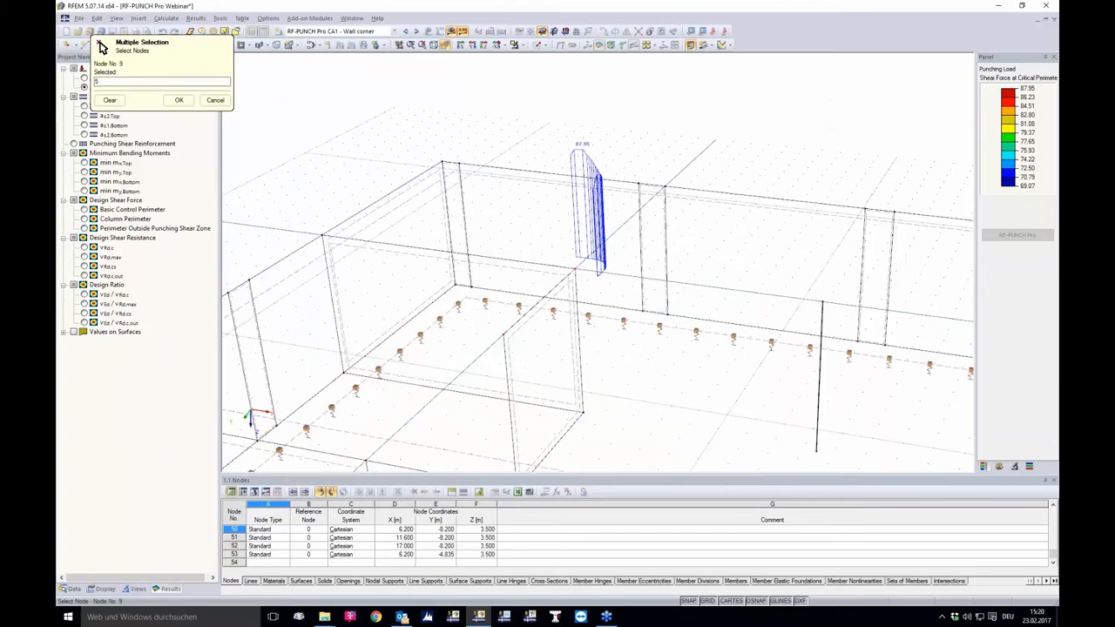
left_click(504, 335)
scroll(589, 252, "down", 4)
scroll(532, 327, "down", 1)
scroll(532, 310, "up", 3)
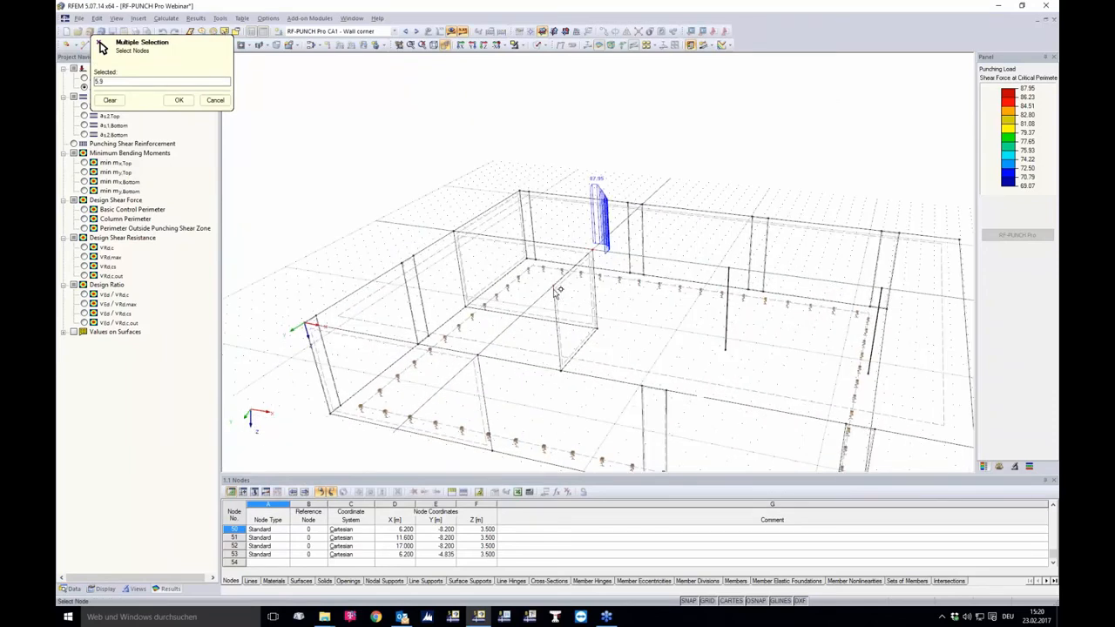
left_click(179, 100)
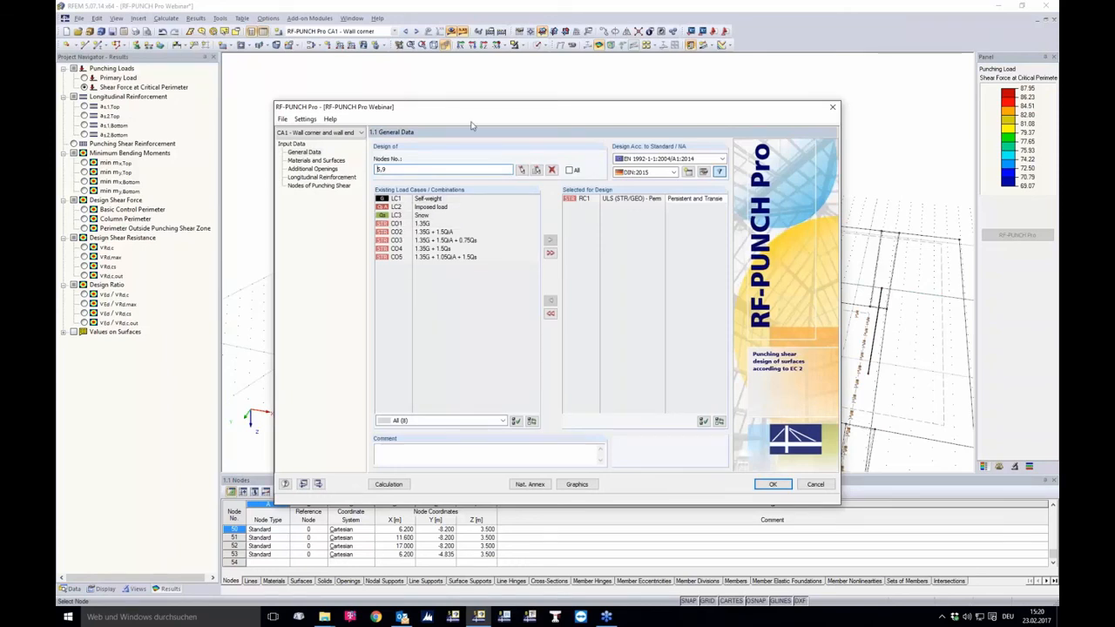
Calculate case CA1 for the wall corner and wall end, and check node 9's punching design and required reinforcement.
left_click(305, 186)
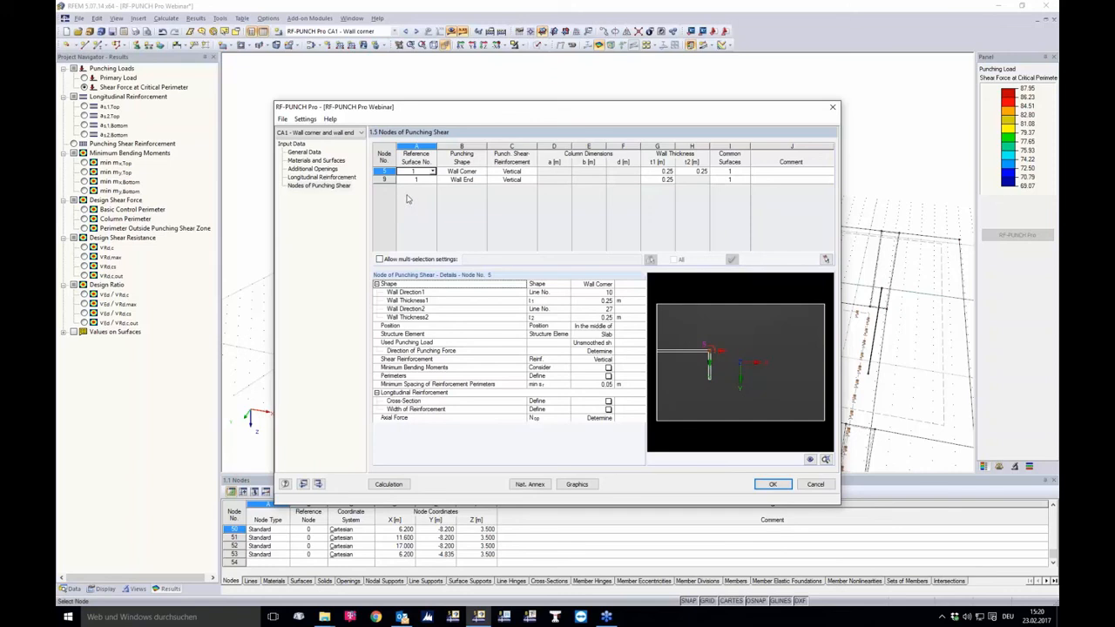
scroll(700, 353, "up", 2)
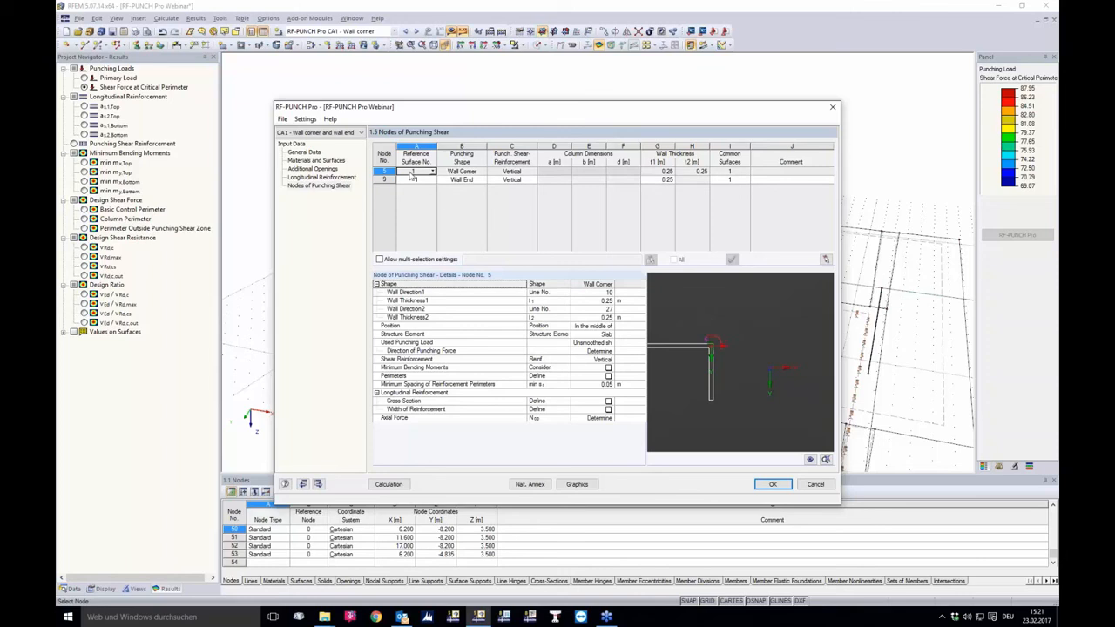
left_click(411, 178)
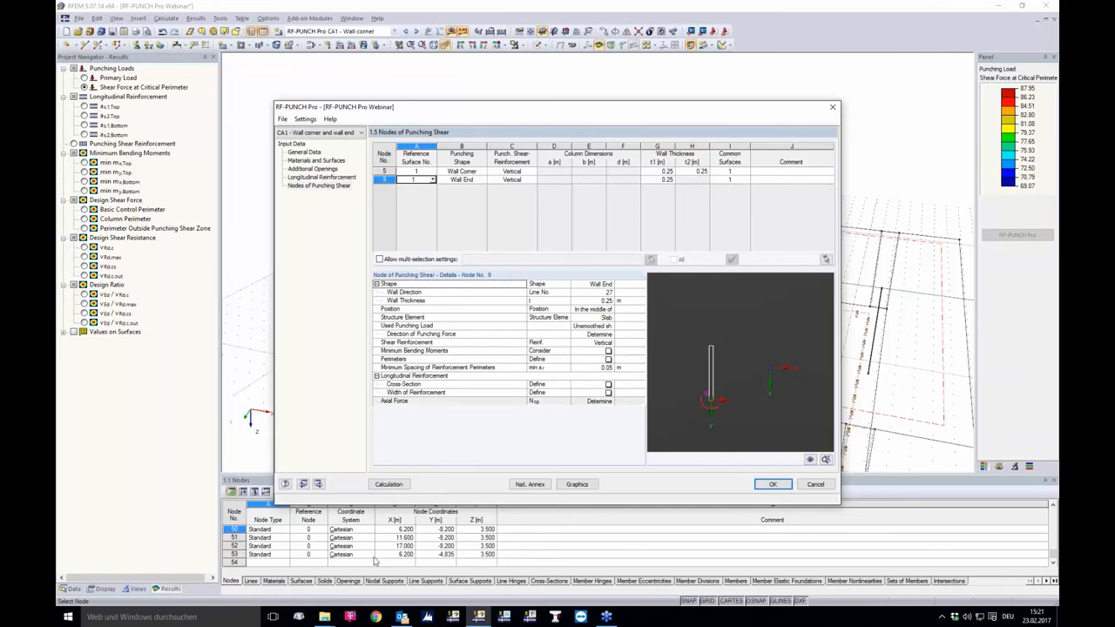
left_click(388, 484)
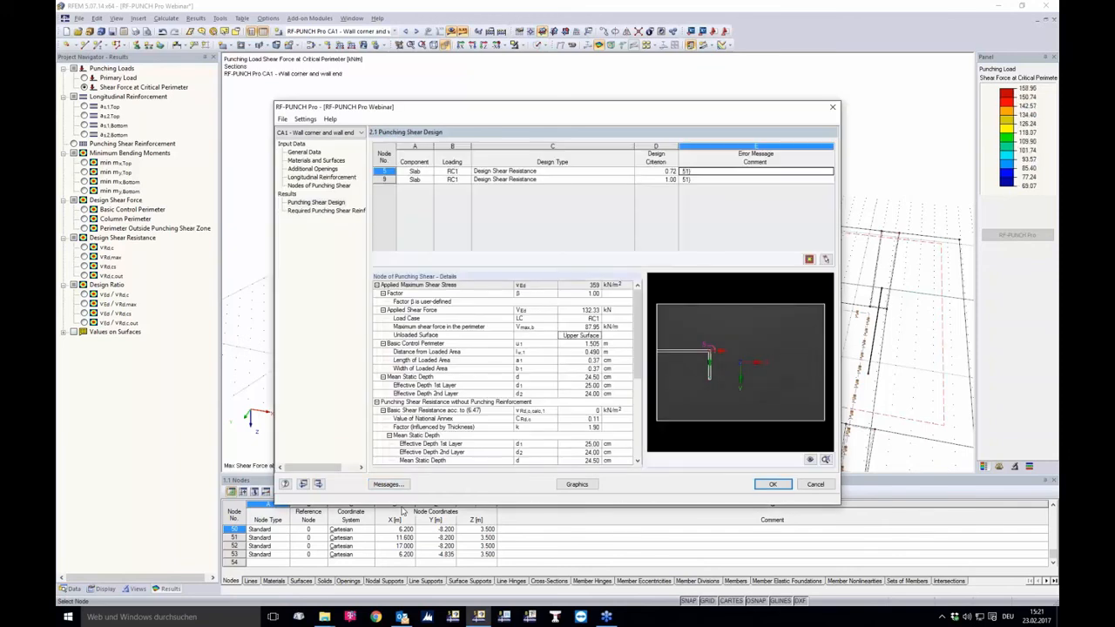
left_click(416, 180)
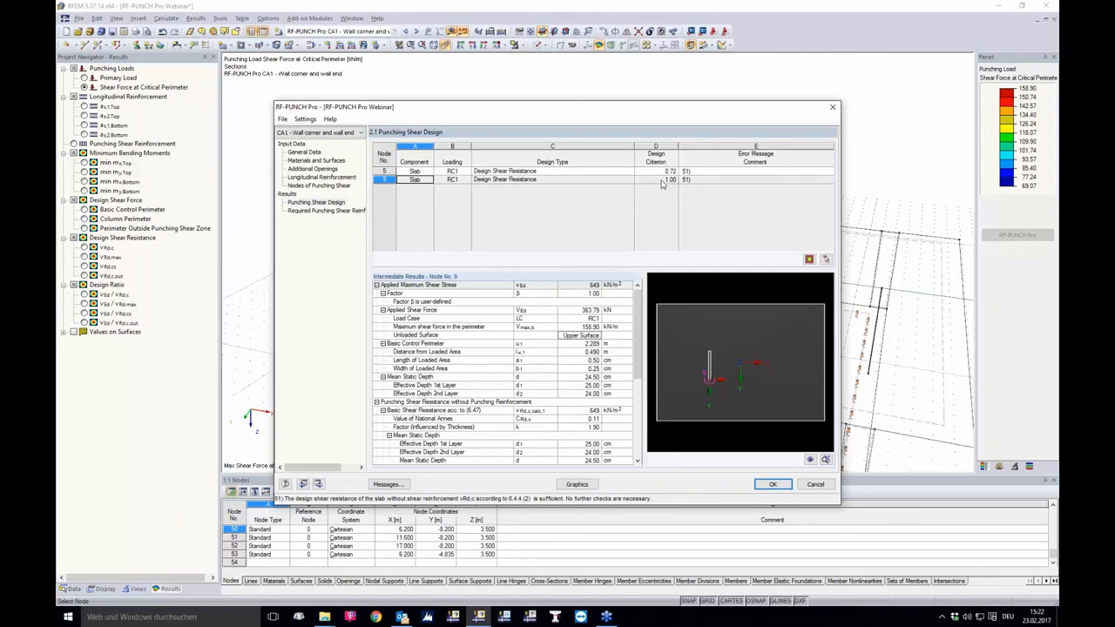
left_click(328, 211)
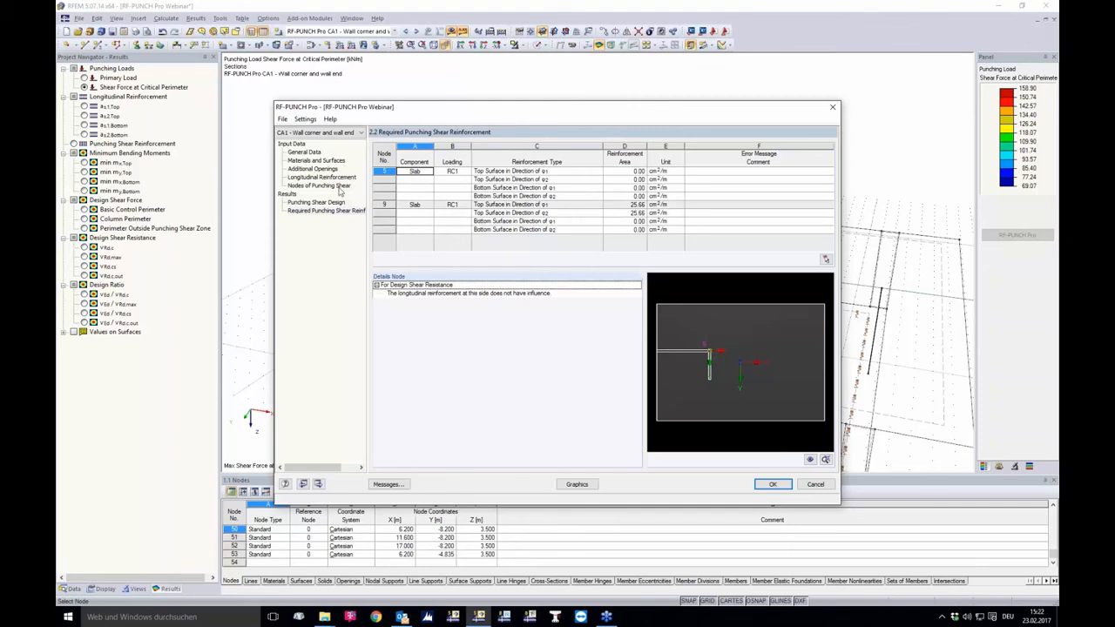
Define node 9's longitudinal reinforcement cross-section with 11.31 cm²/m in both the 1st and 2nd top layers.
left_click(312, 186)
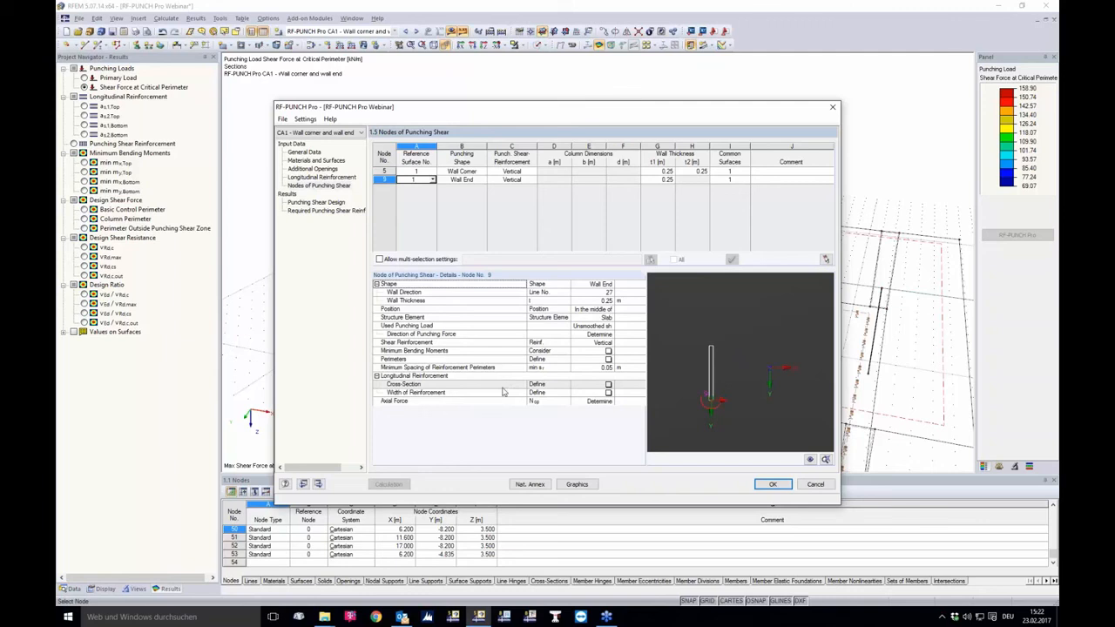
left_click(608, 384)
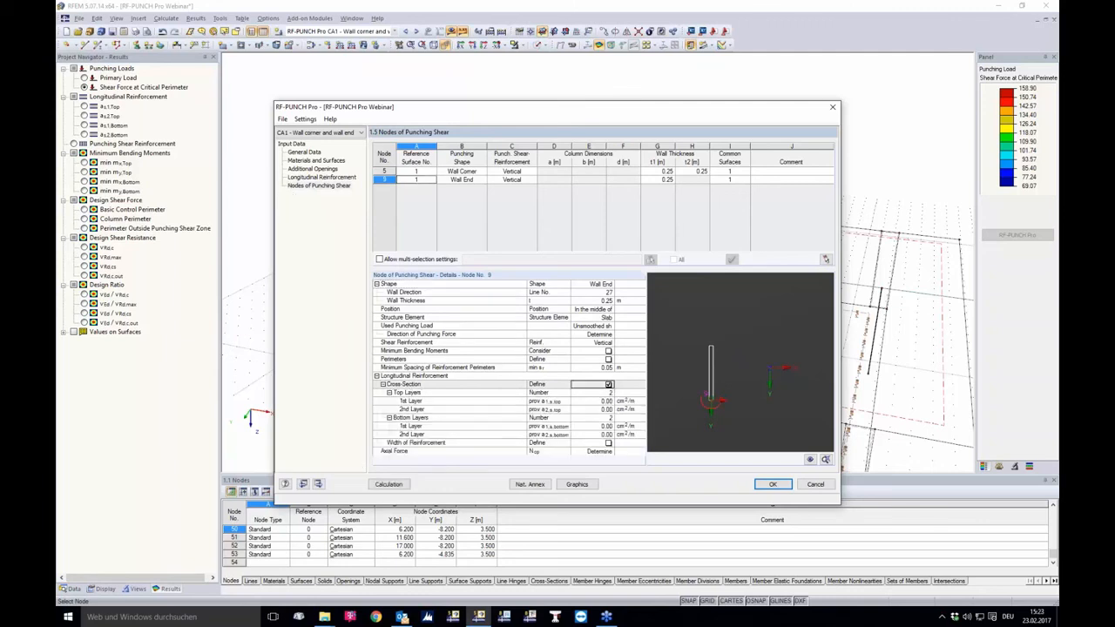
left_click(597, 402)
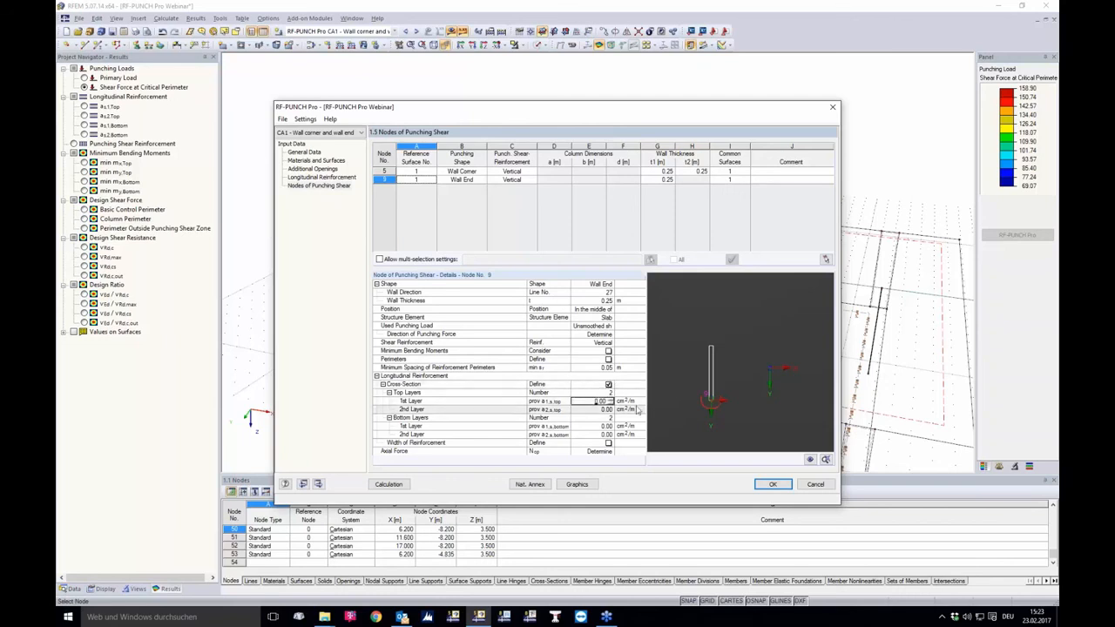
double_click(597, 402)
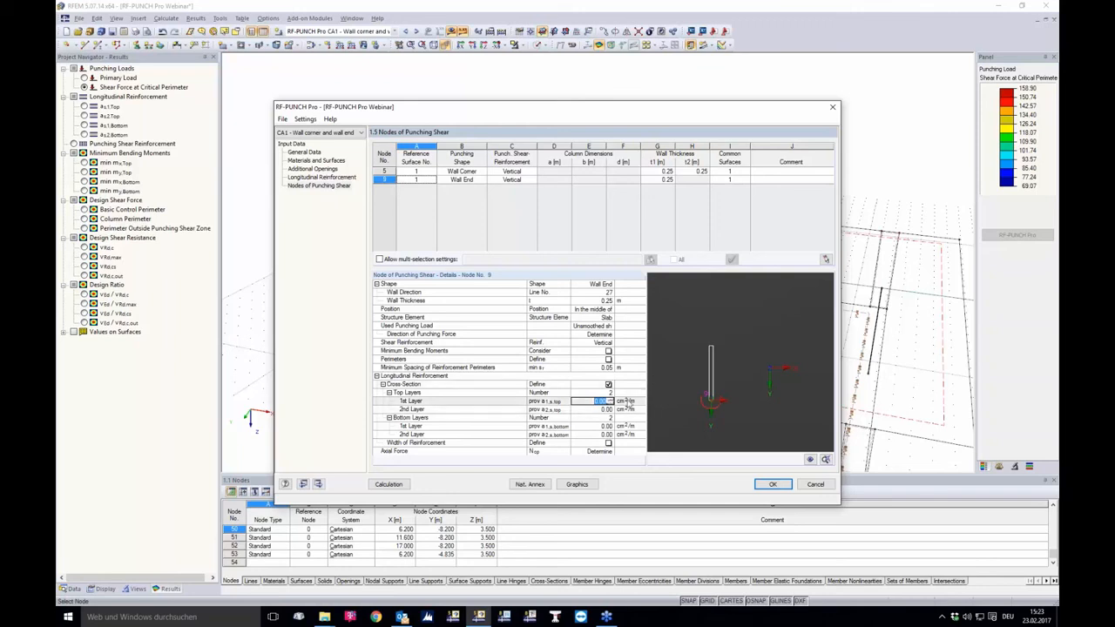
type("11.31")
key("Return")
type("11.31")
key("Return")
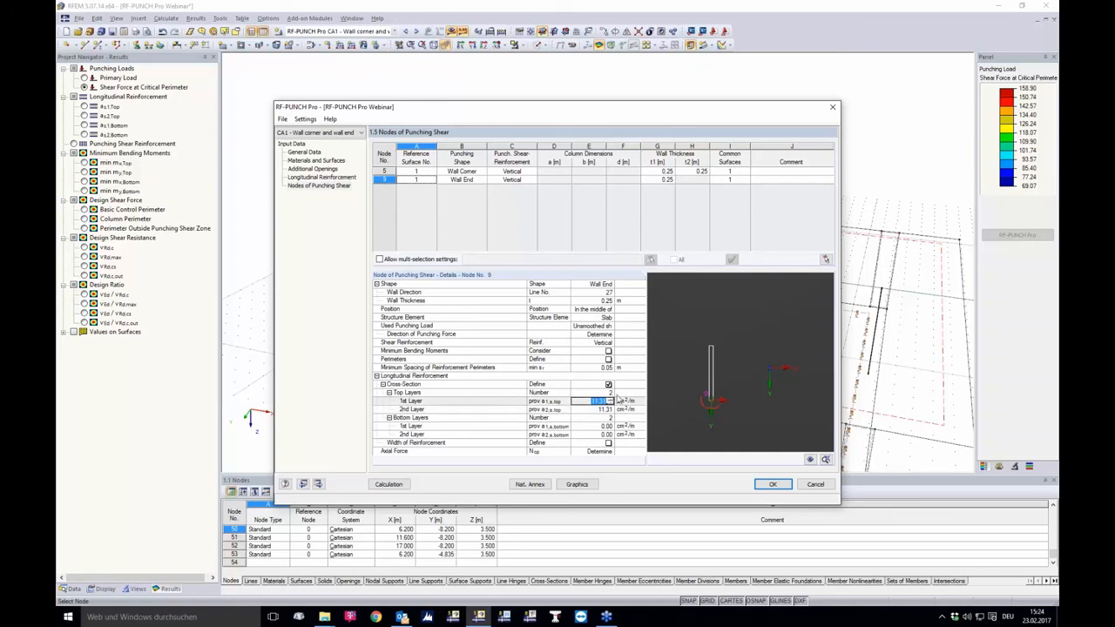
Set the slab's top longitudinal reinforcement concrete cover to 3.1 cm for d1 and 4.3 cm for d2.
left_click(328, 177)
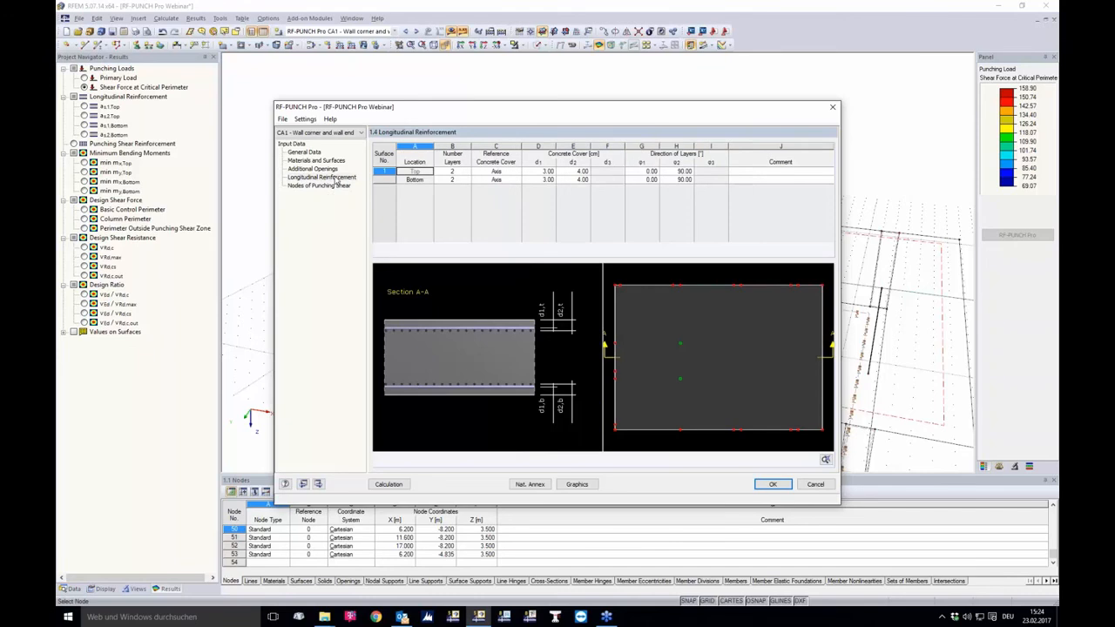
left_click(539, 172)
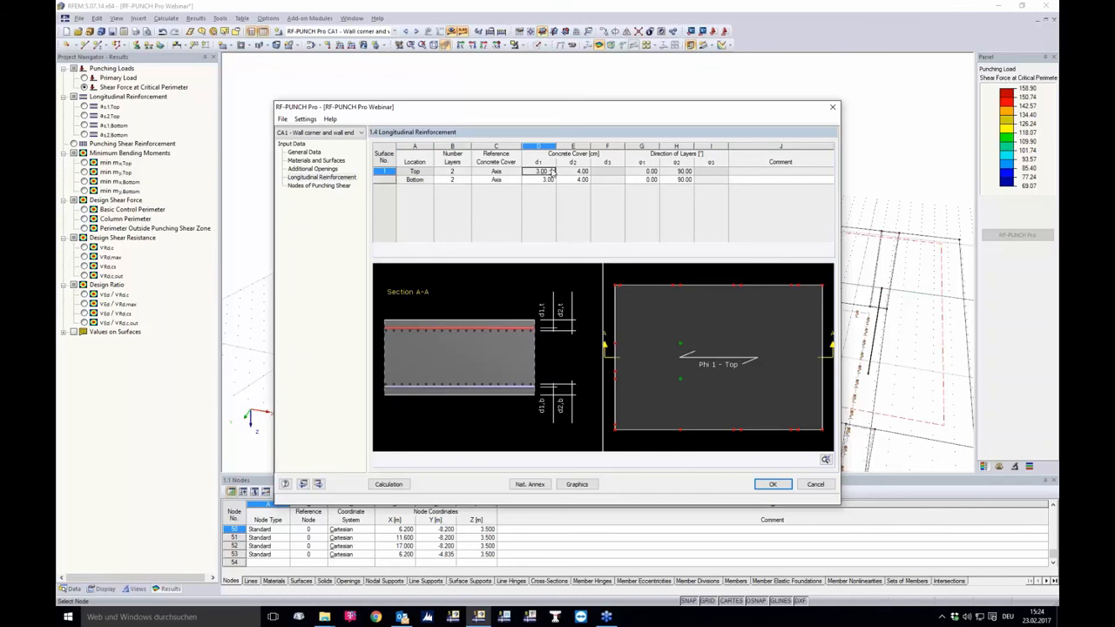
double_click(541, 171)
type("3.1")
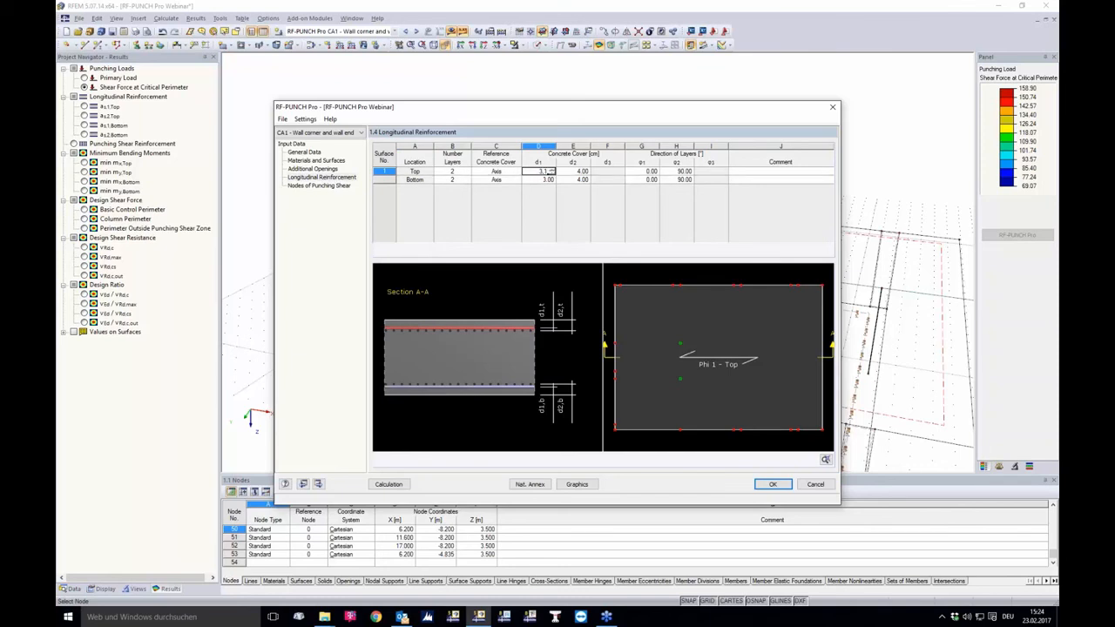
key("Tab")
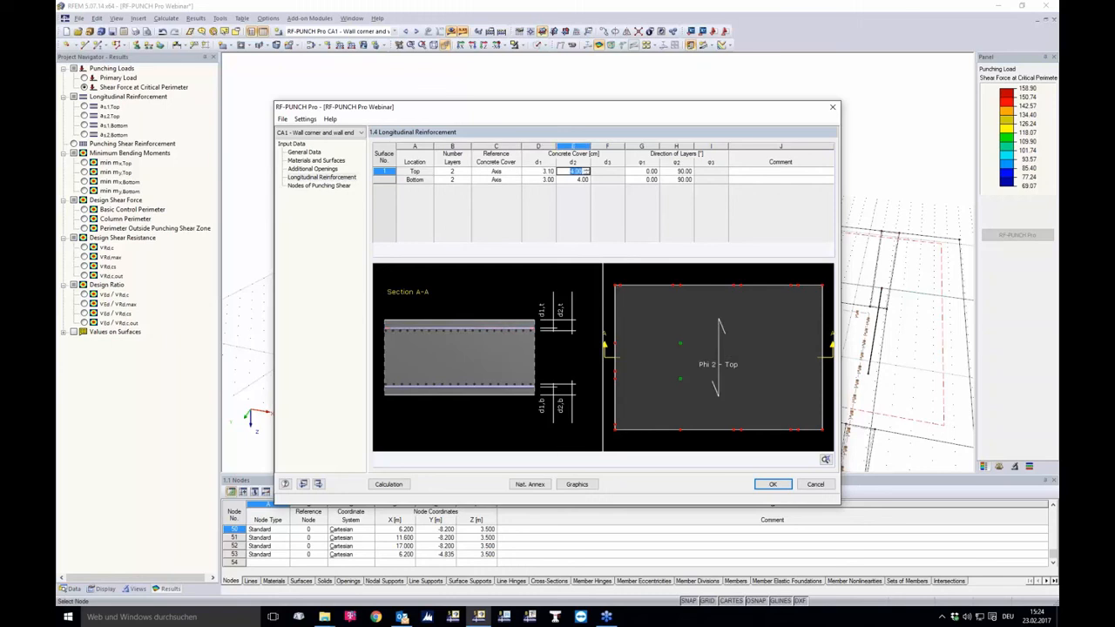
type("4.3")
key("Tab")
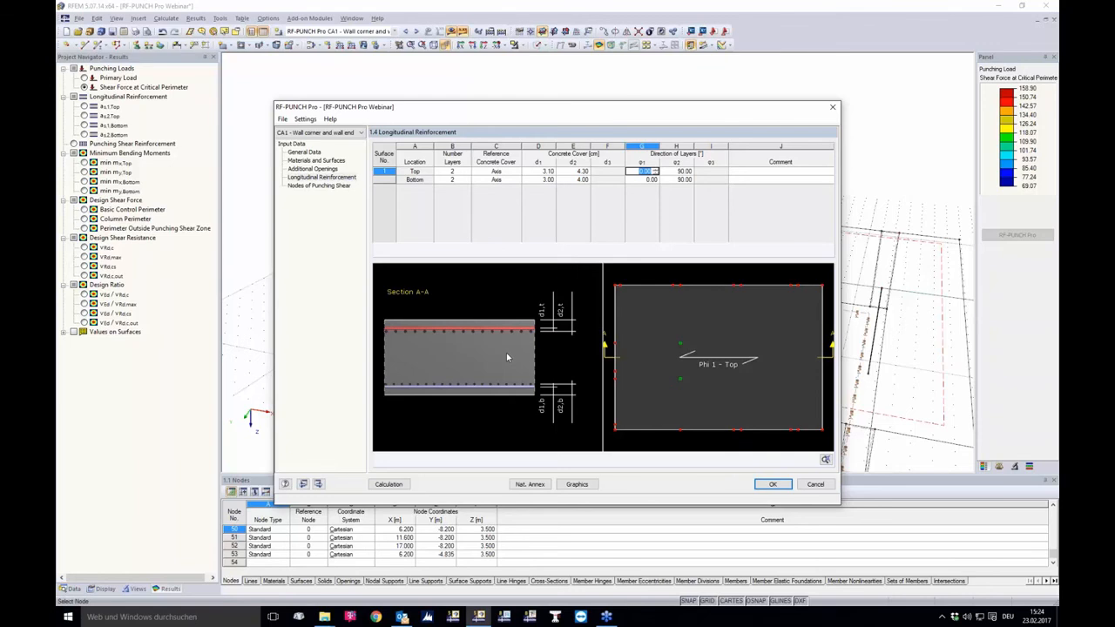
Recalculate case CA1 and check node 9's resistance without reinforcement, limited by struts, by shear reinforcement and at the outermost control perimeter.
left_click(389, 484)
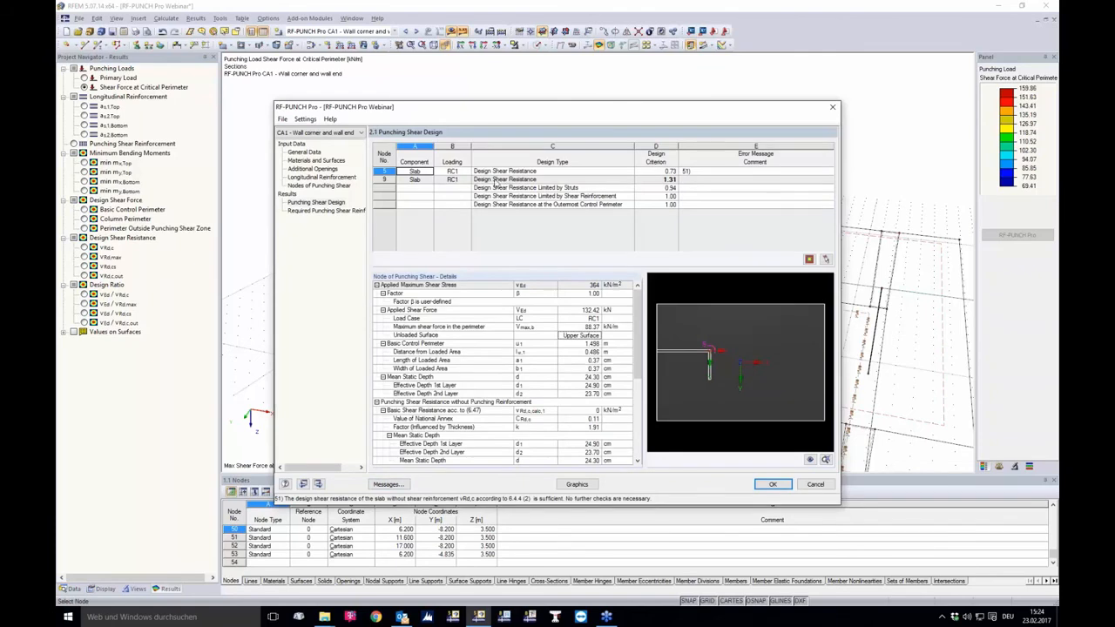
left_click(649, 181)
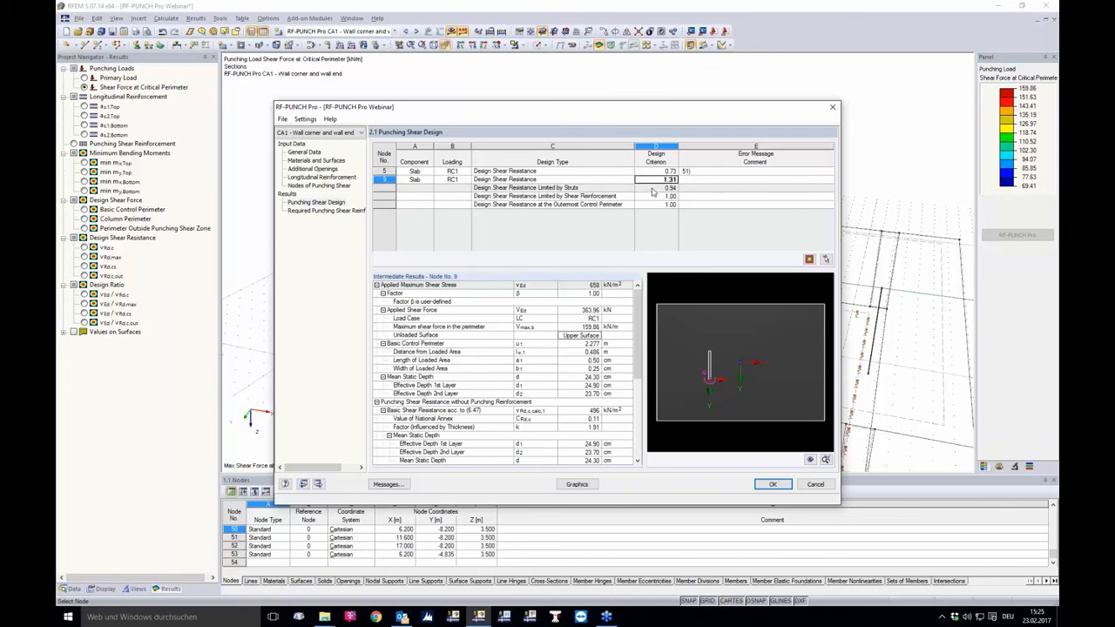
left_click(652, 190)
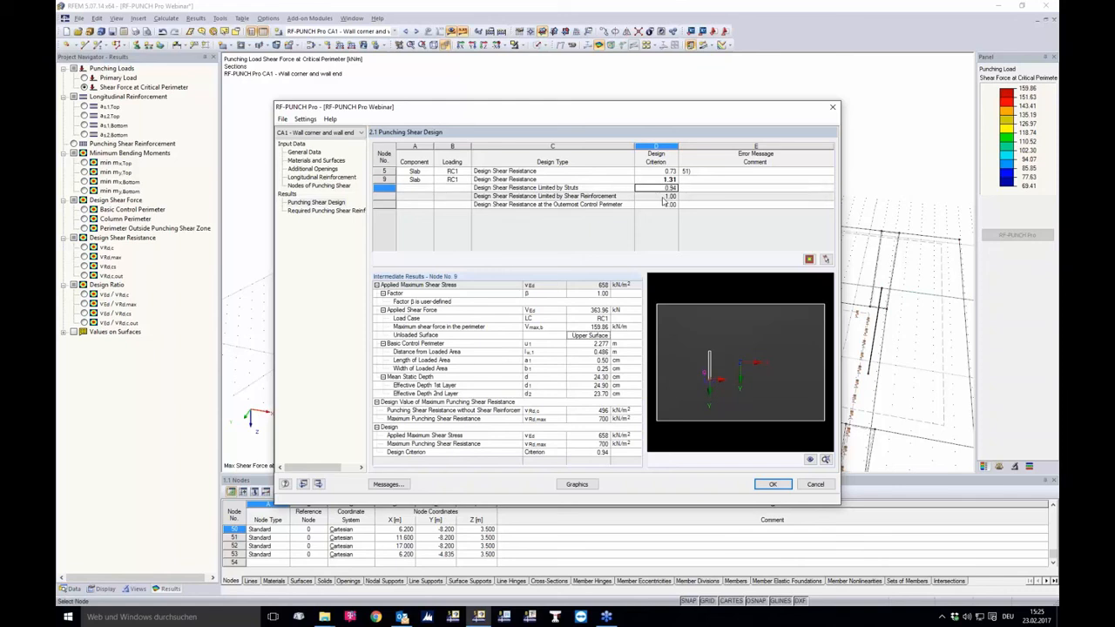
left_click(653, 197)
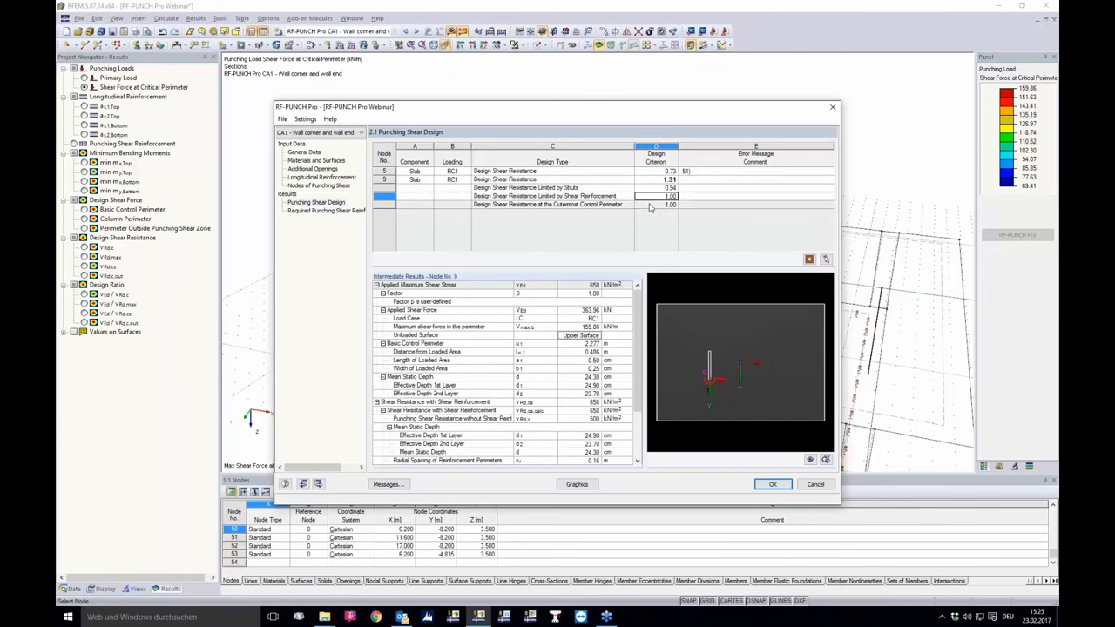
left_click(651, 205)
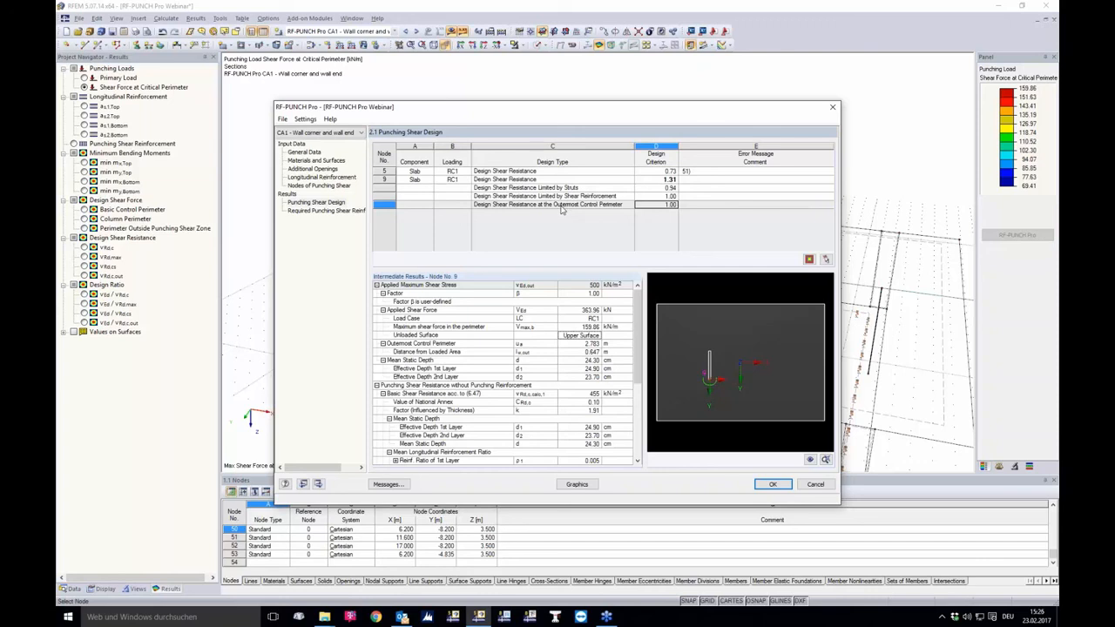
Examine node 9's required punching shear reinforcement in the 1st and 2nd perimeters, including the 2nd perimeter's distance from the loaded area.
left_click(307, 213)
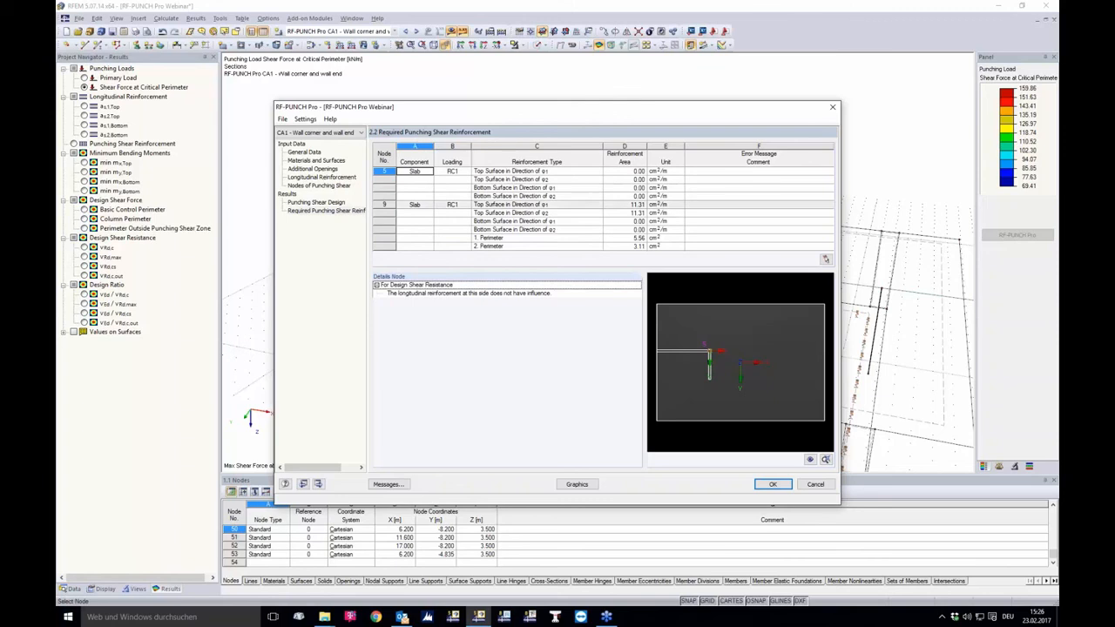
left_click(634, 238)
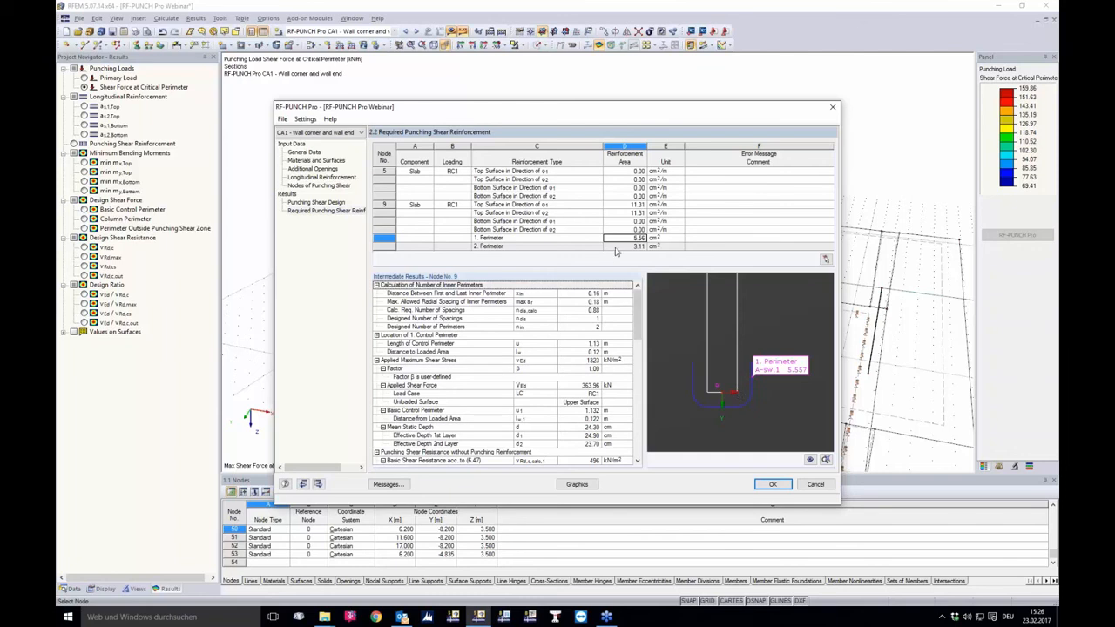
left_click(614, 247)
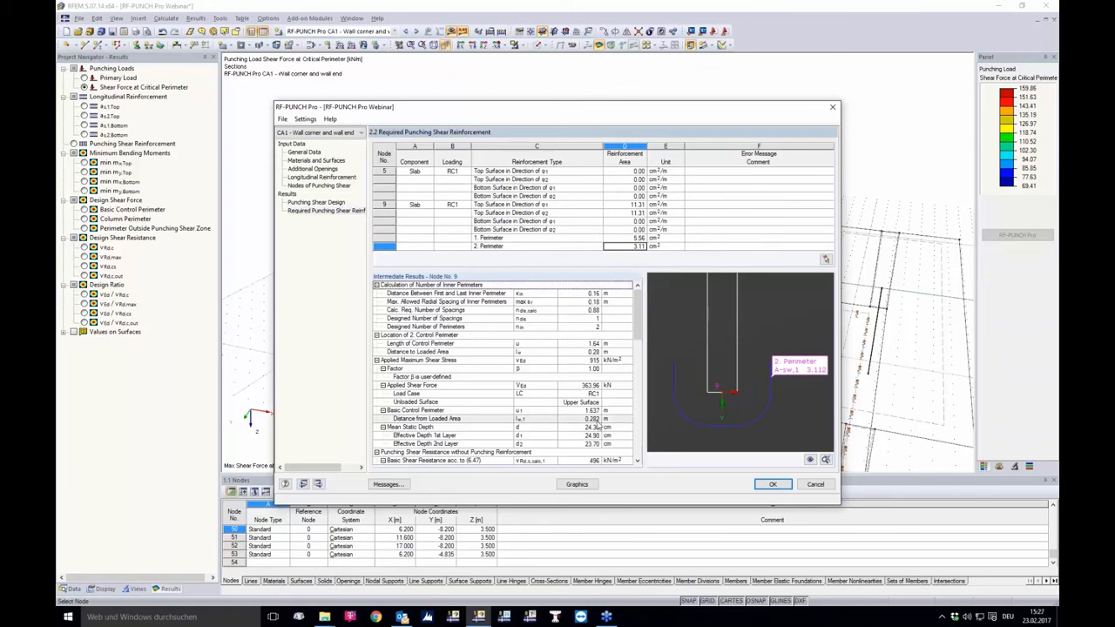
left_click(601, 418)
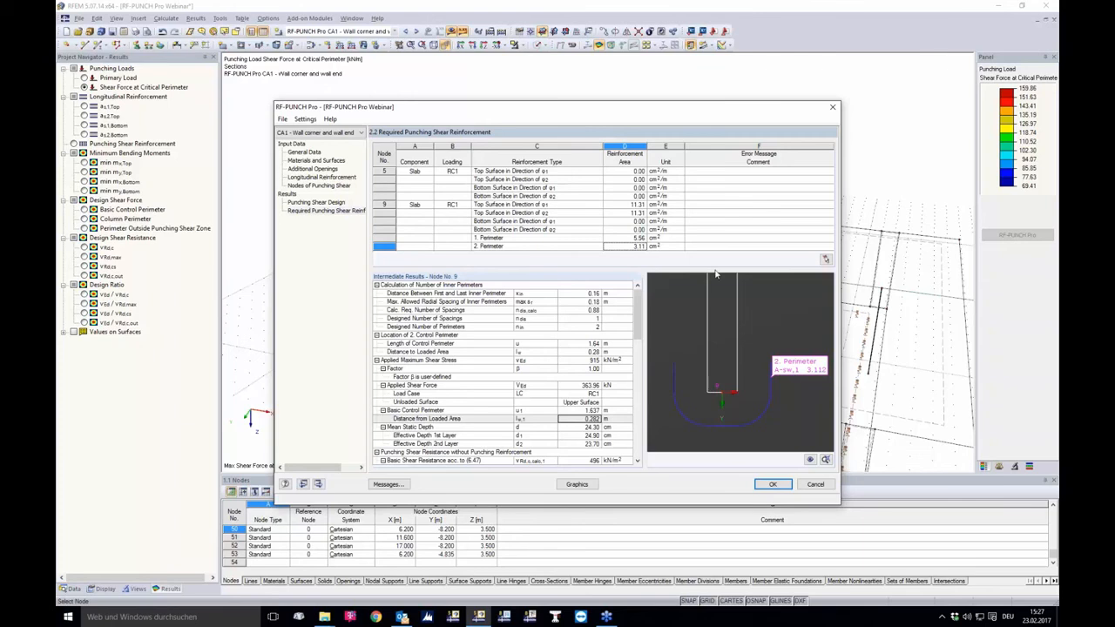
Examine the top longitudinal reinforcement results of the 1st and 2nd layers graphically on the model around nodes 5 and 9.
left_click(578, 482)
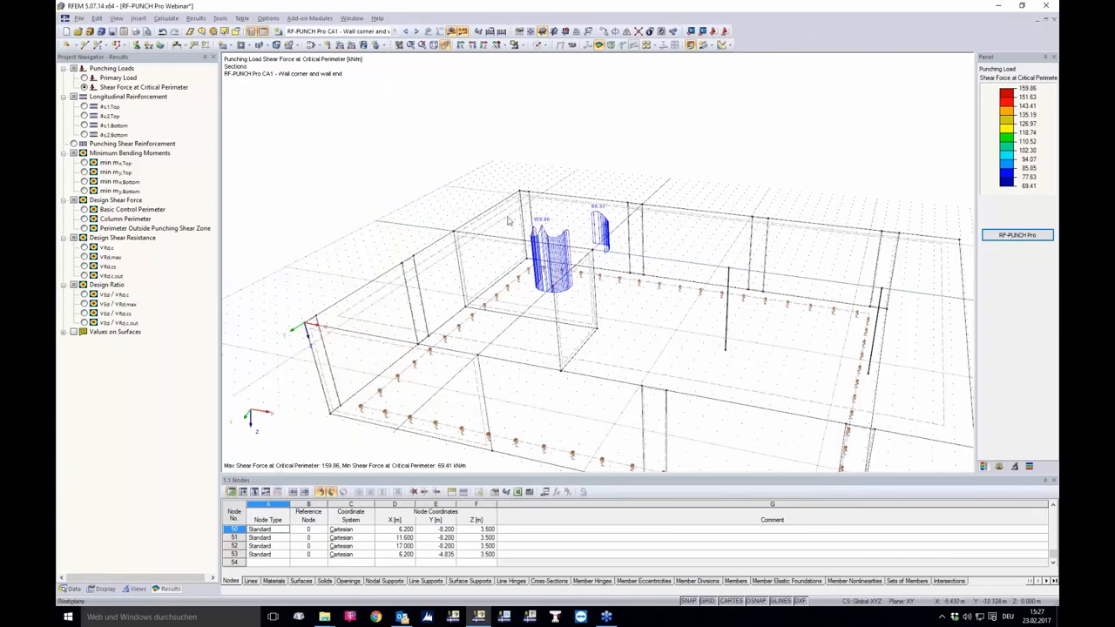
scroll(612, 244, "up", 3)
middle_click_drag(612, 244, 614, 324, "ctrl")
scroll(585, 424, "up", 1)
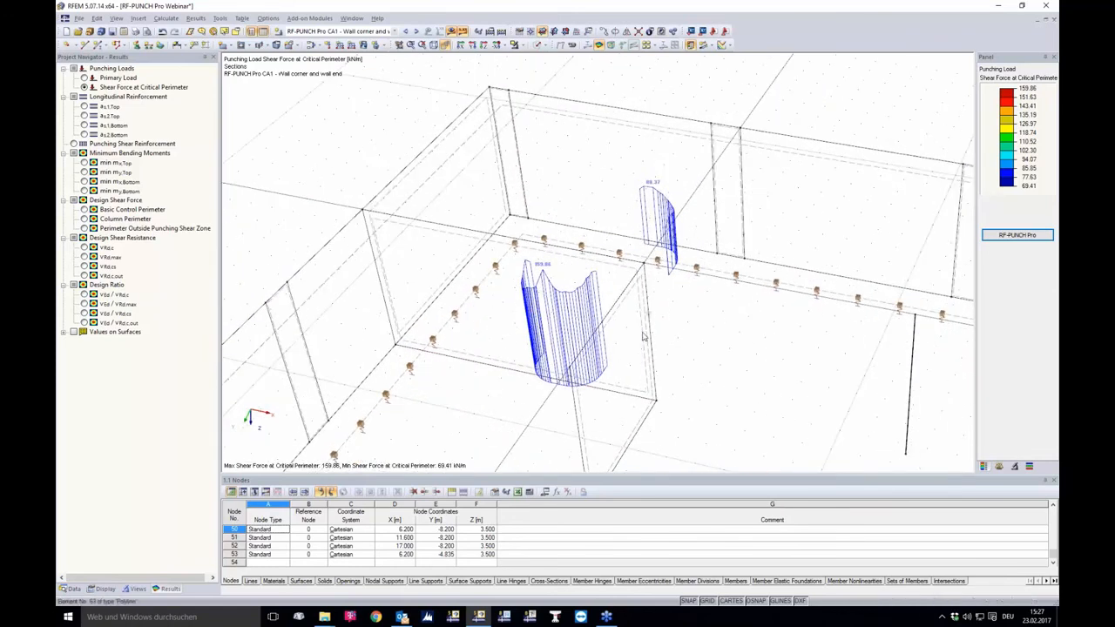
left_click(84, 107)
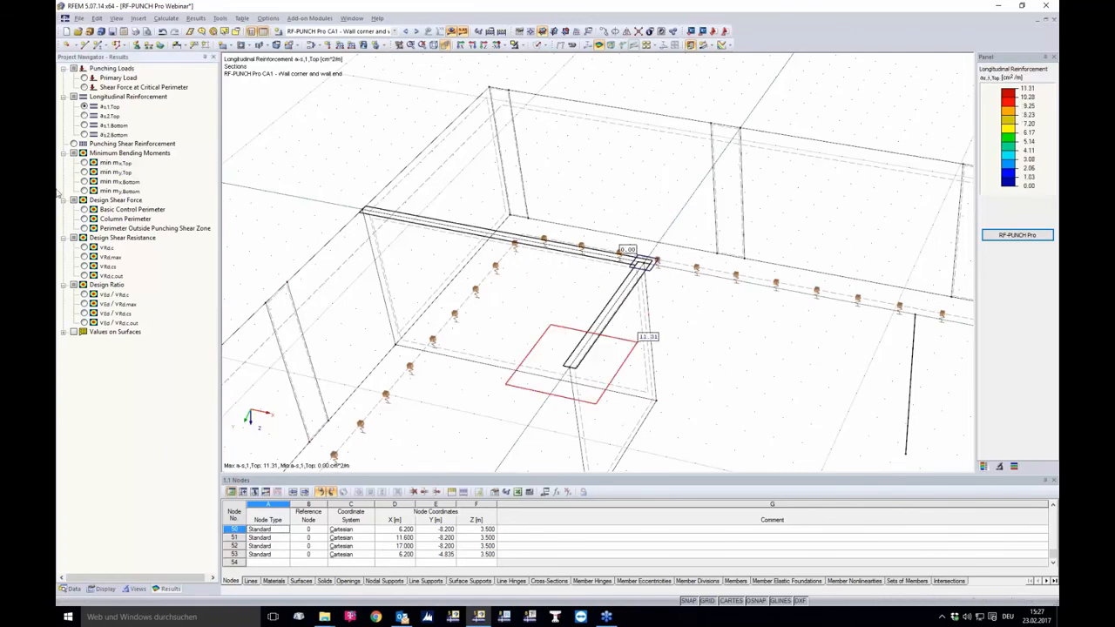
left_click(84, 115)
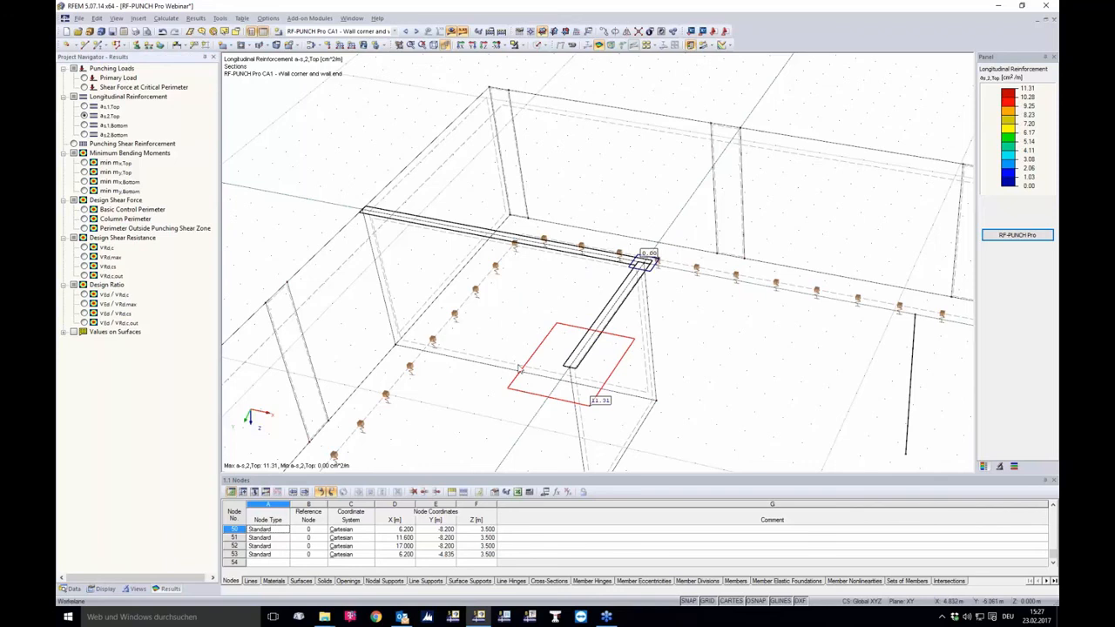
Display the required punching shear reinforcement graphically and examine its perimeters at the wall end.
left_click(74, 144)
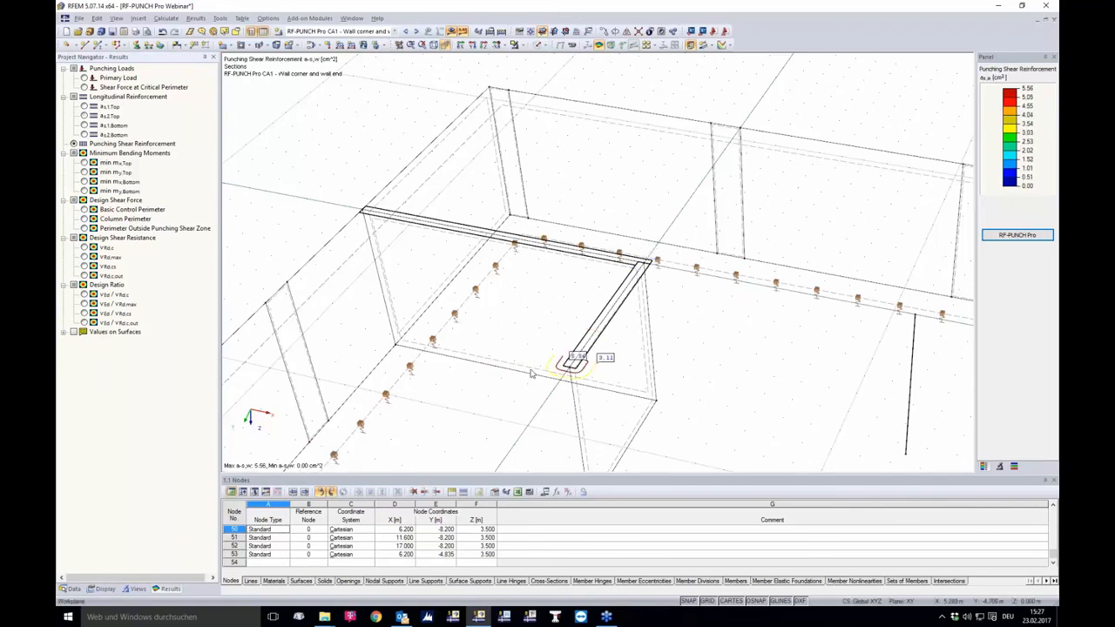
scroll(518, 374, "up", 8)
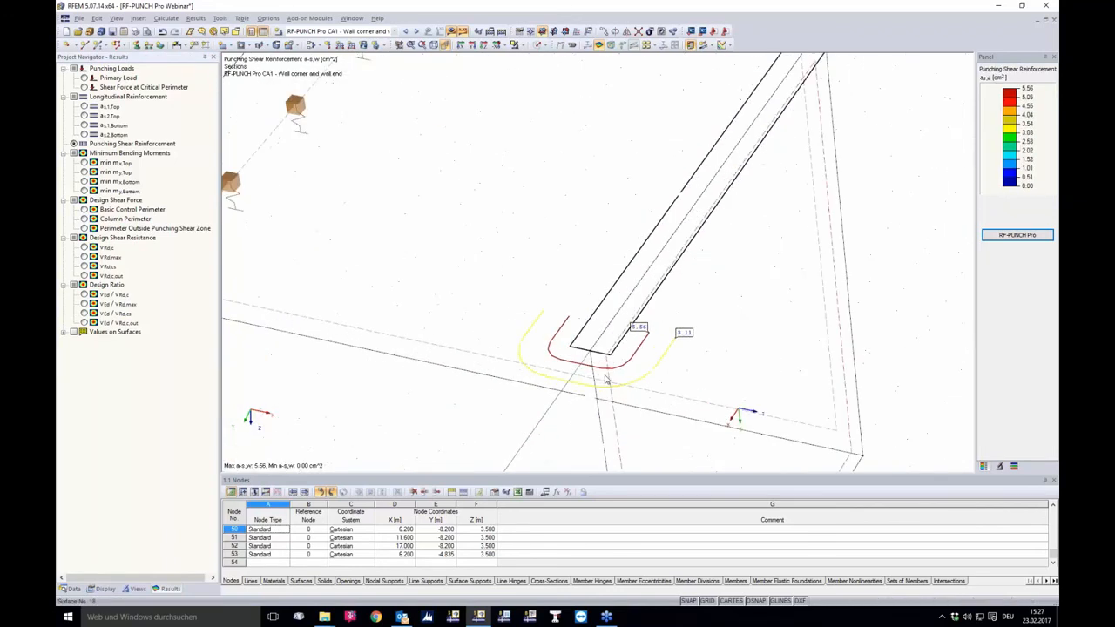
scroll(611, 426, "up", 2)
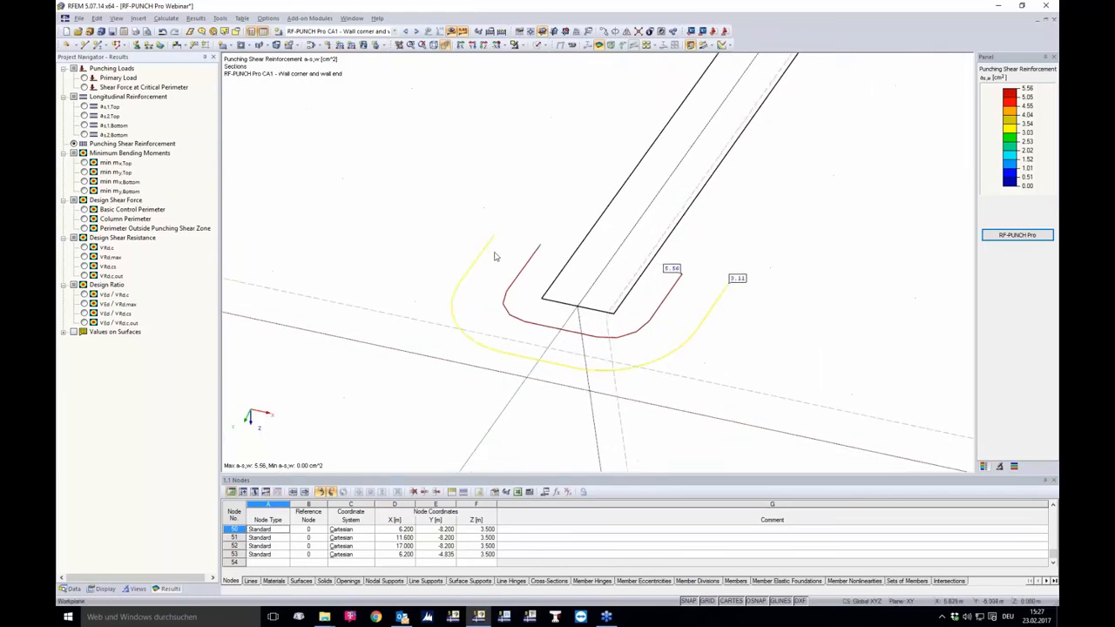
Compare the wall end's design ratios vEd/vRd,c, vEd/vRd,cs, vEd/vRd,max and vEd/vRd,c,out graphically.
left_click(83, 294)
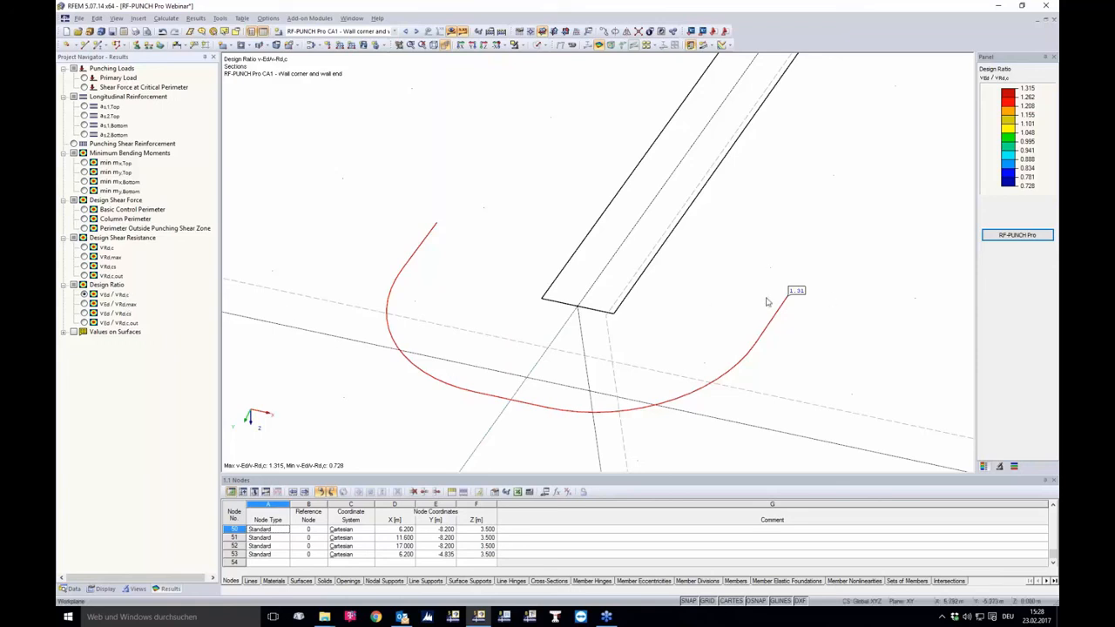
left_click(84, 313)
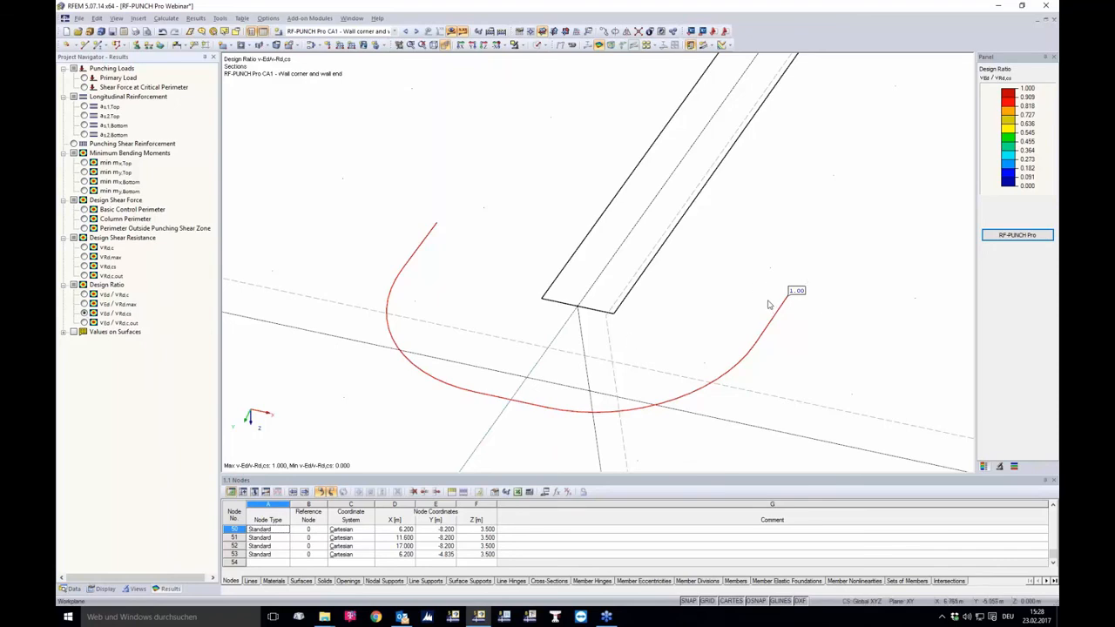
left_click(84, 303)
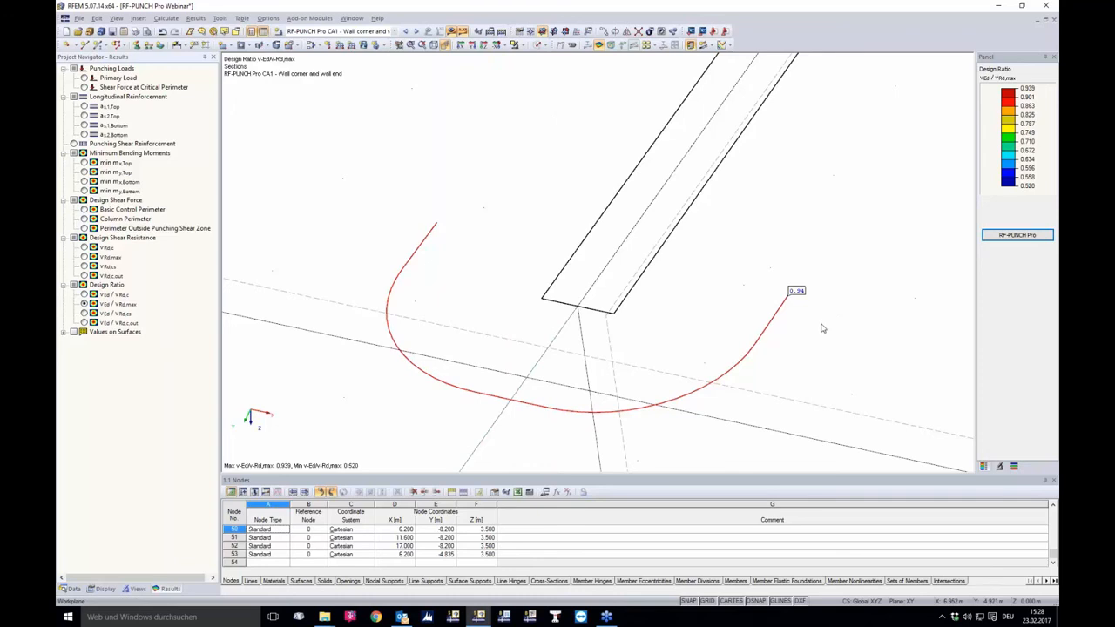
left_click(83, 322)
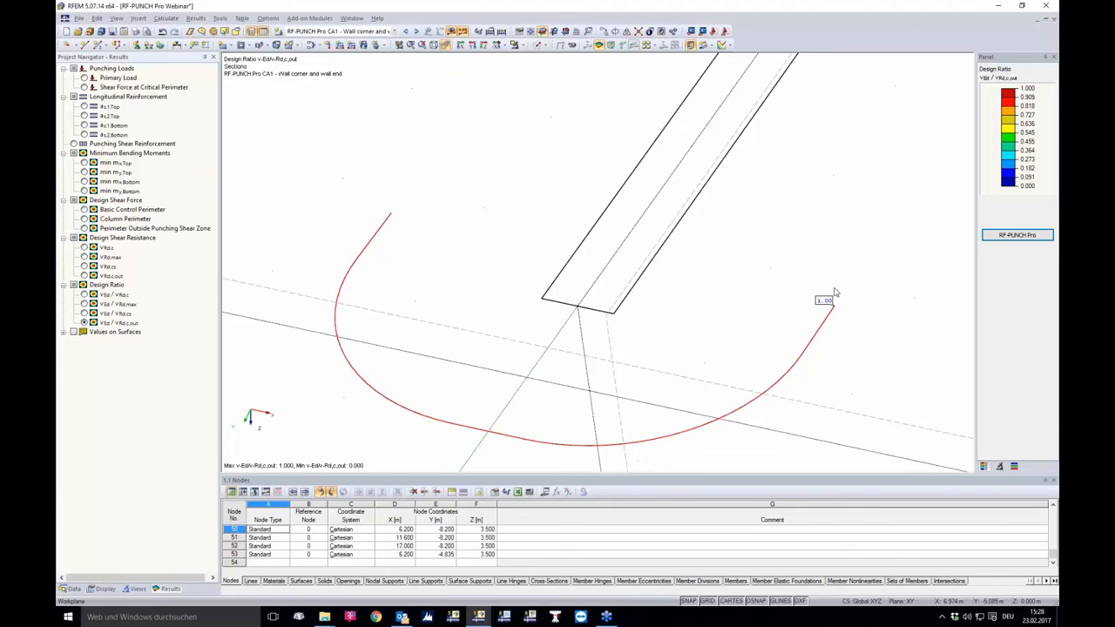
scroll(821, 296, "down", 2)
scroll(679, 251, "down", 1)
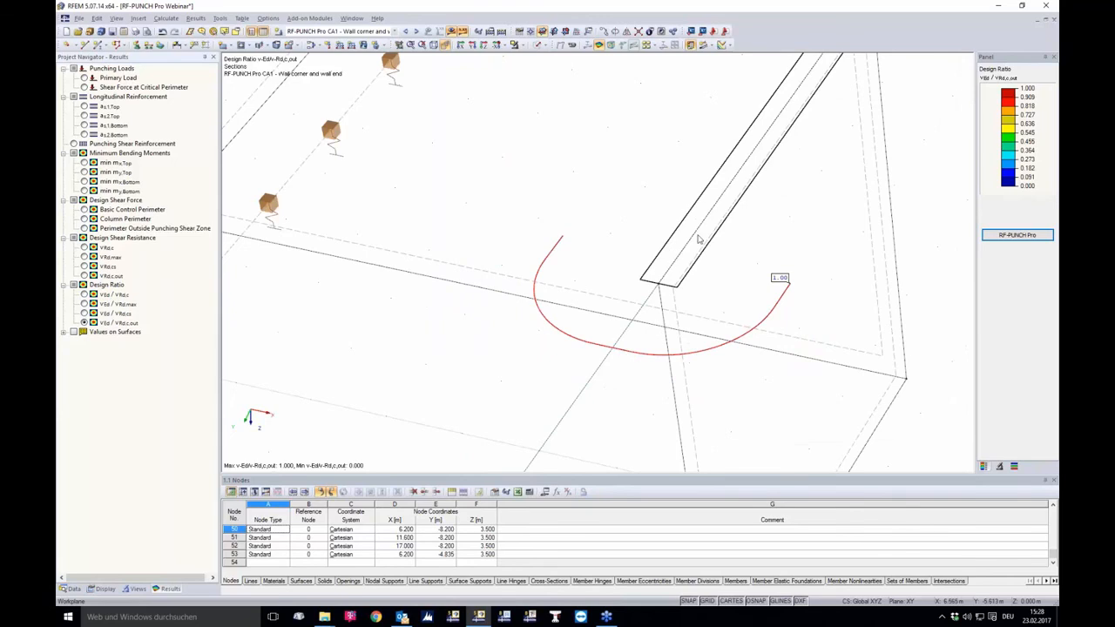
scroll(654, 205, "down", 2)
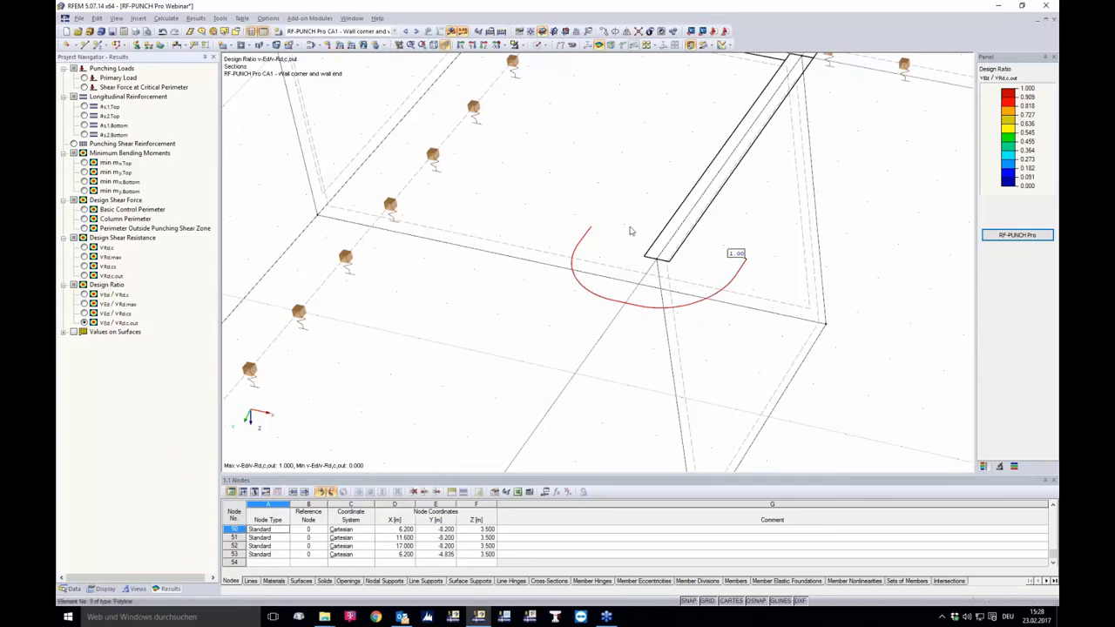
Try setting up a mass print to report PR1 with the punching loads and the vEd/vRd,c and vEd/vRd,max ratios, without printing it.
left_click(137, 33)
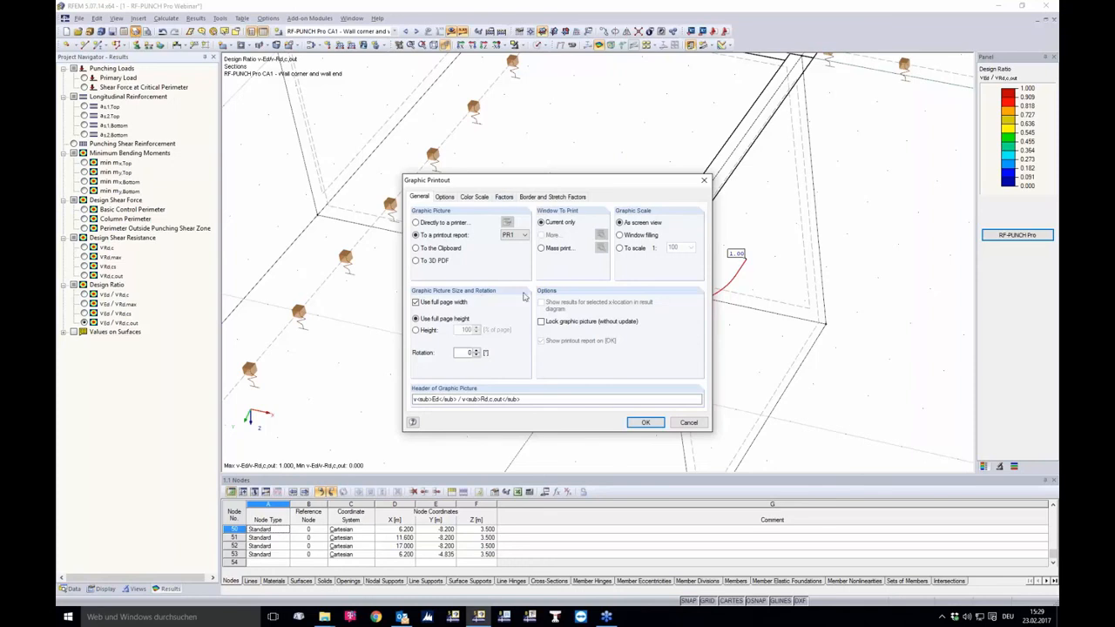
left_click(541, 249)
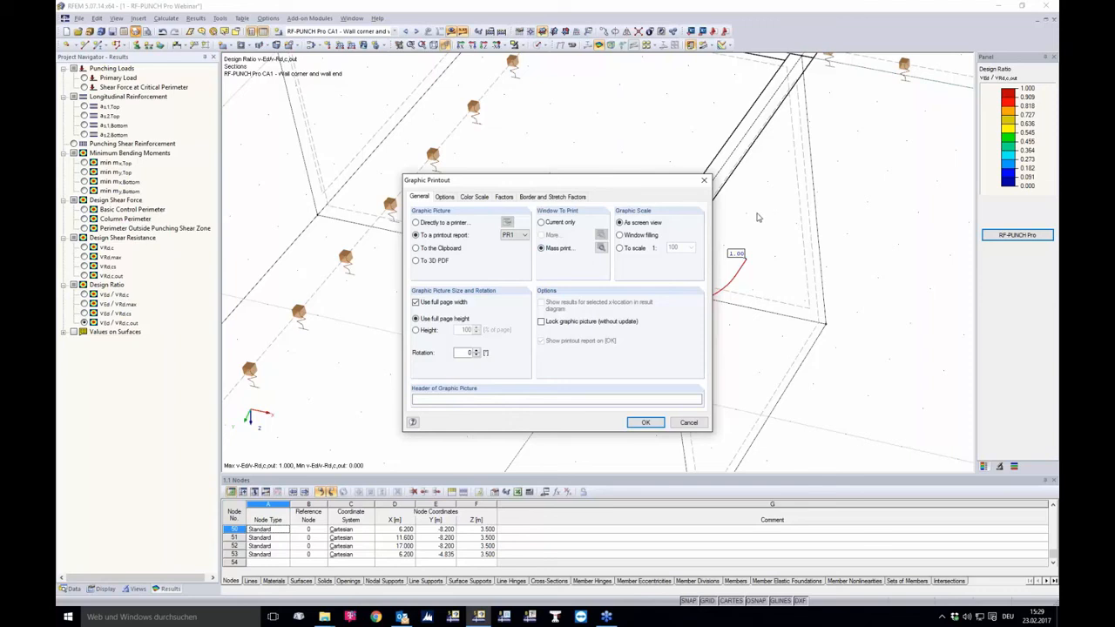
left_click(599, 249)
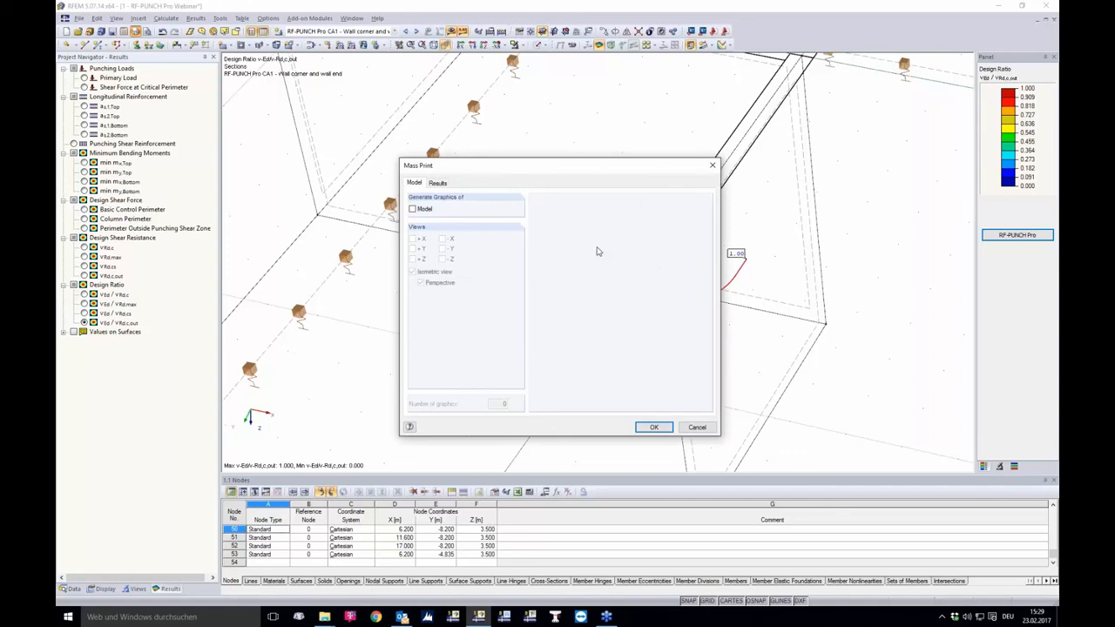
left_click(444, 183)
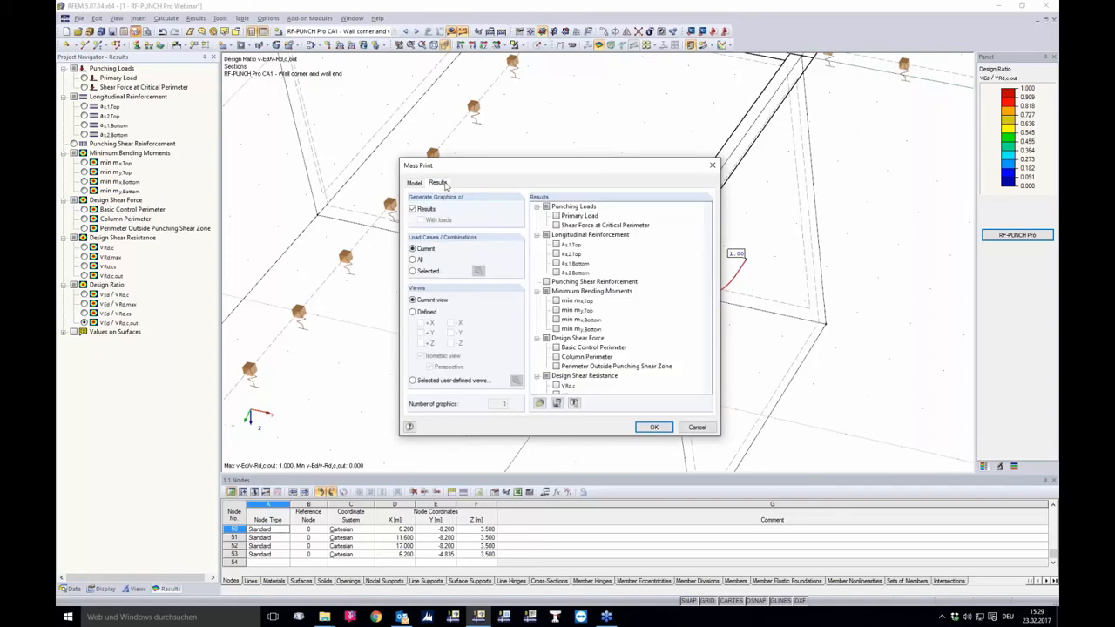
left_click(547, 206)
scroll(671, 293, "down", 3)
scroll(670, 292, "down", 1)
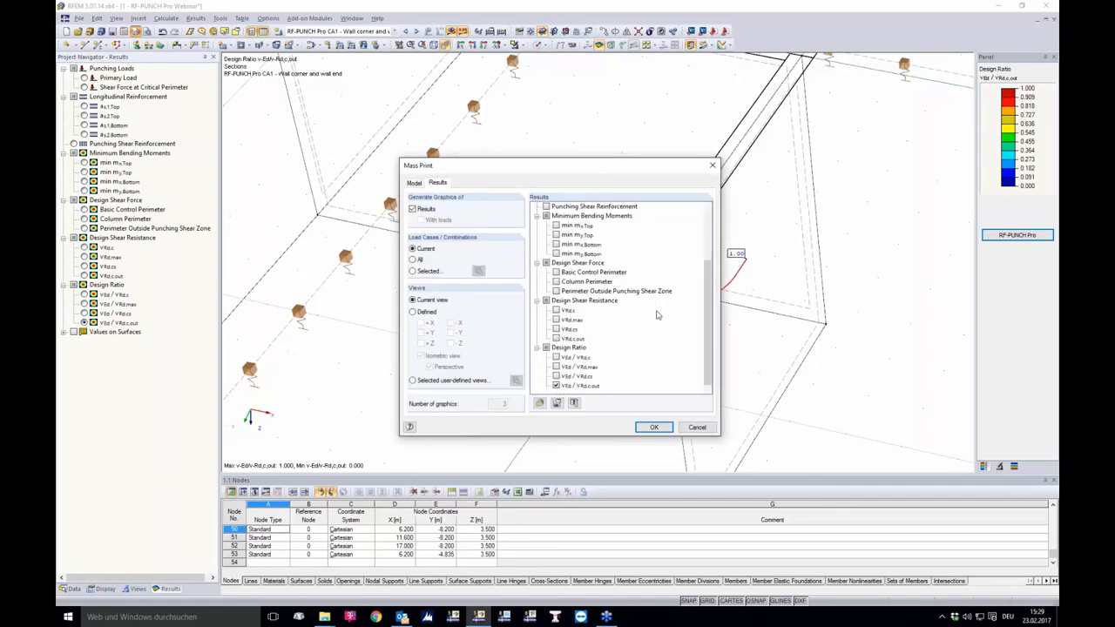
left_click(555, 357)
left_click(557, 367)
scroll(634, 348, "up", 4)
scroll(578, 331, "down", 3)
left_click(695, 428)
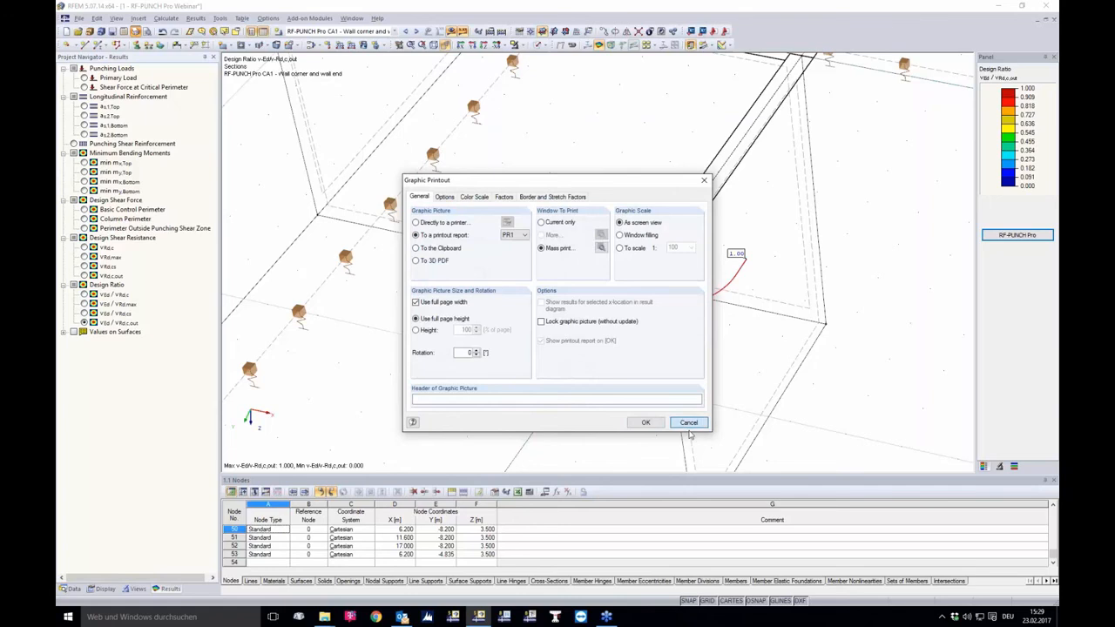
left_click(677, 423)
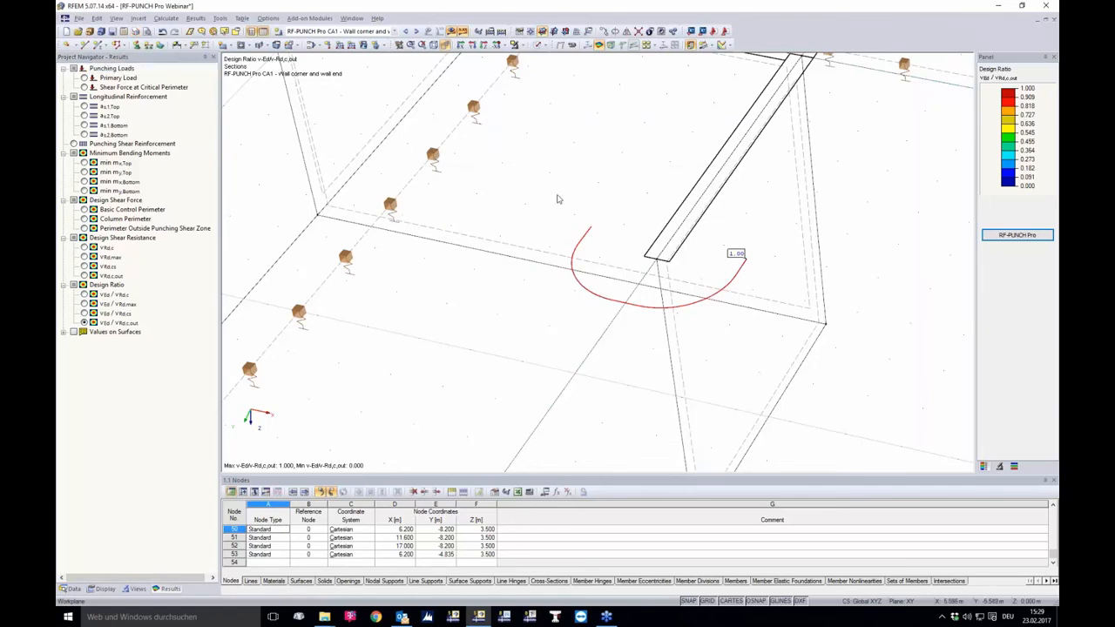
Reopen the RF-PUNCH Pro module and create new design case 3 with the description "Enlarged column head".
scroll(520, 239, "down", 3)
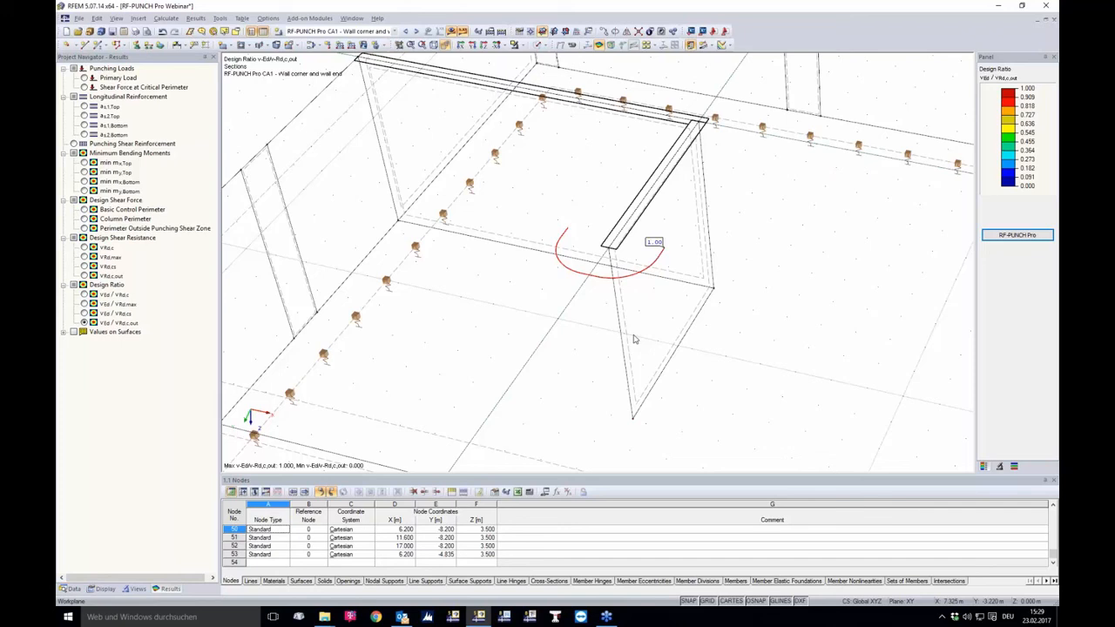
left_click(1016, 235)
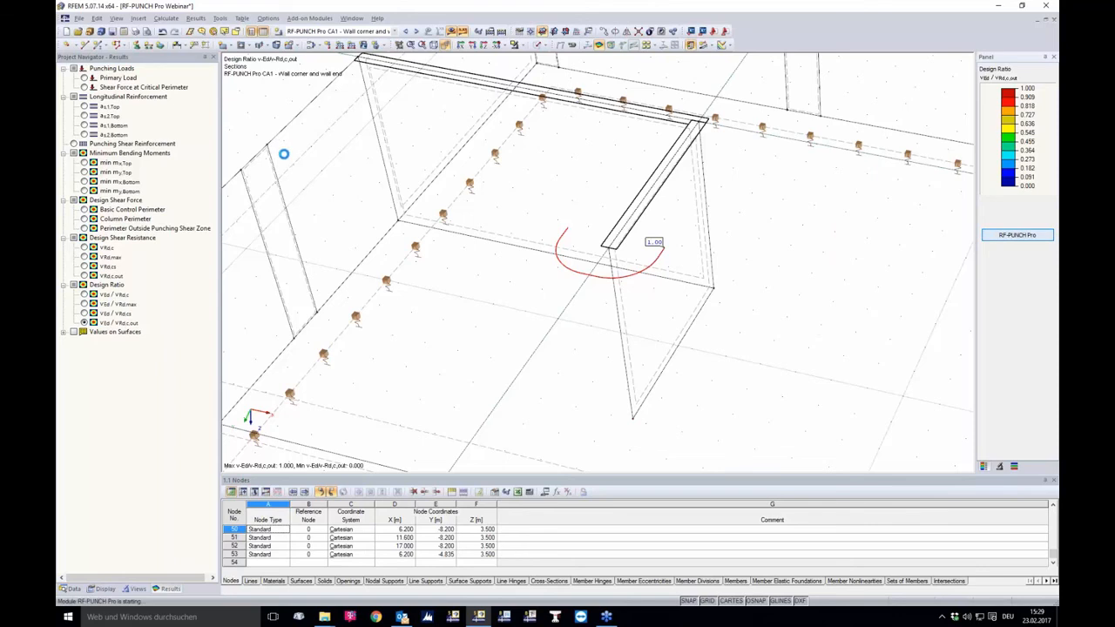
left_click(283, 118)
left_click(296, 134)
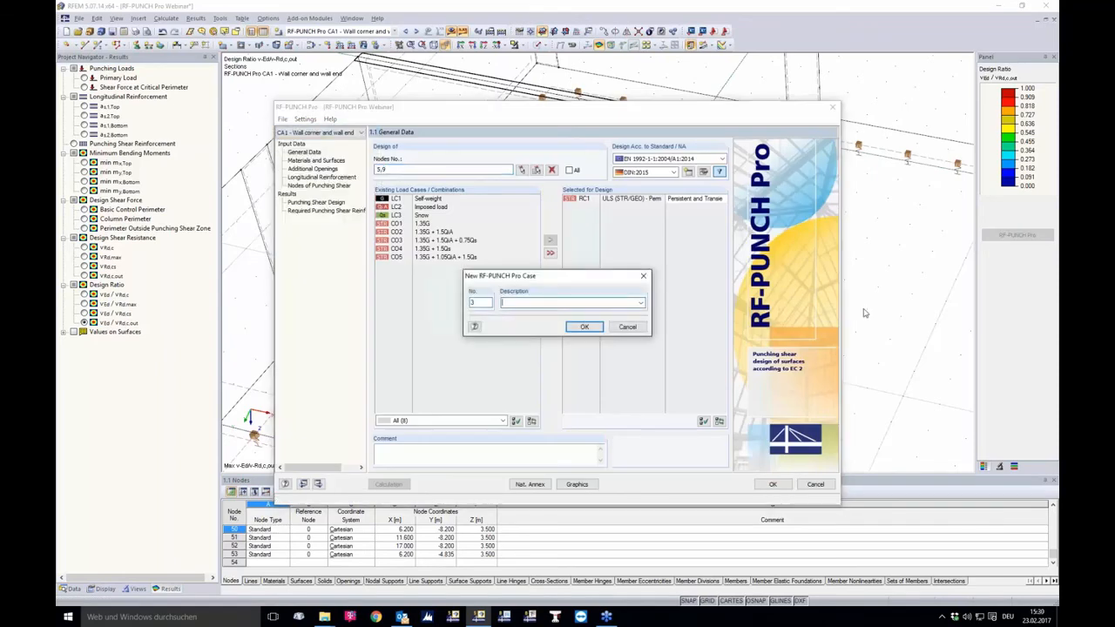
type("Enlarged column head")
key("Return")
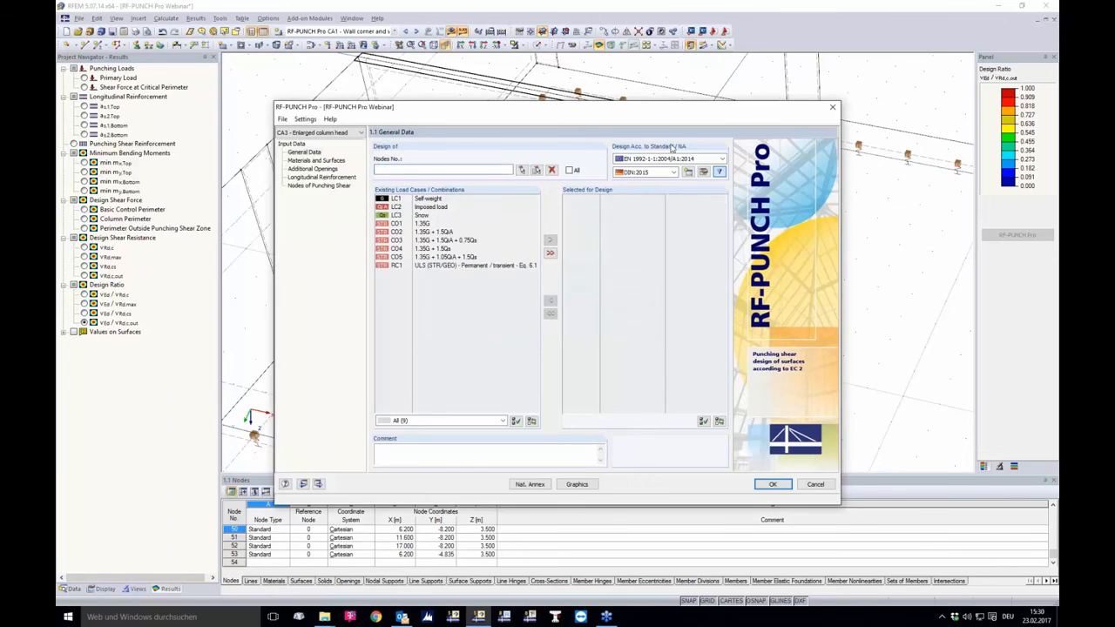
Assign column node 6 to case CA3, picked in the model, and select result combination RC1 for design.
left_click(521, 170)
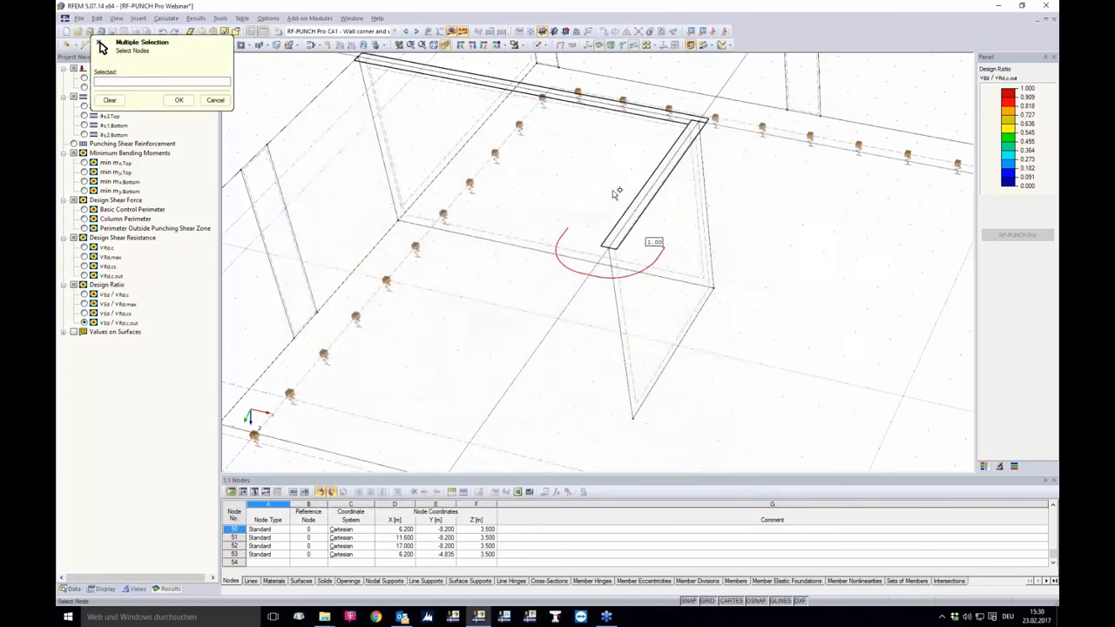
scroll(463, 246, "down", 3)
scroll(658, 268, "down", 1)
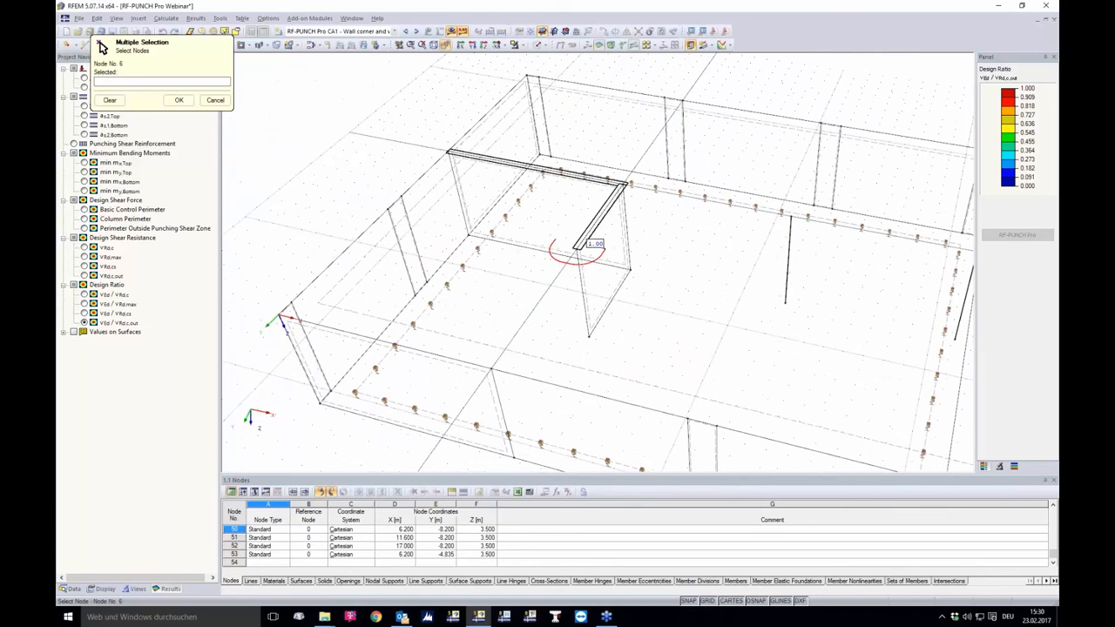
left_click(791, 221)
left_click(179, 101)
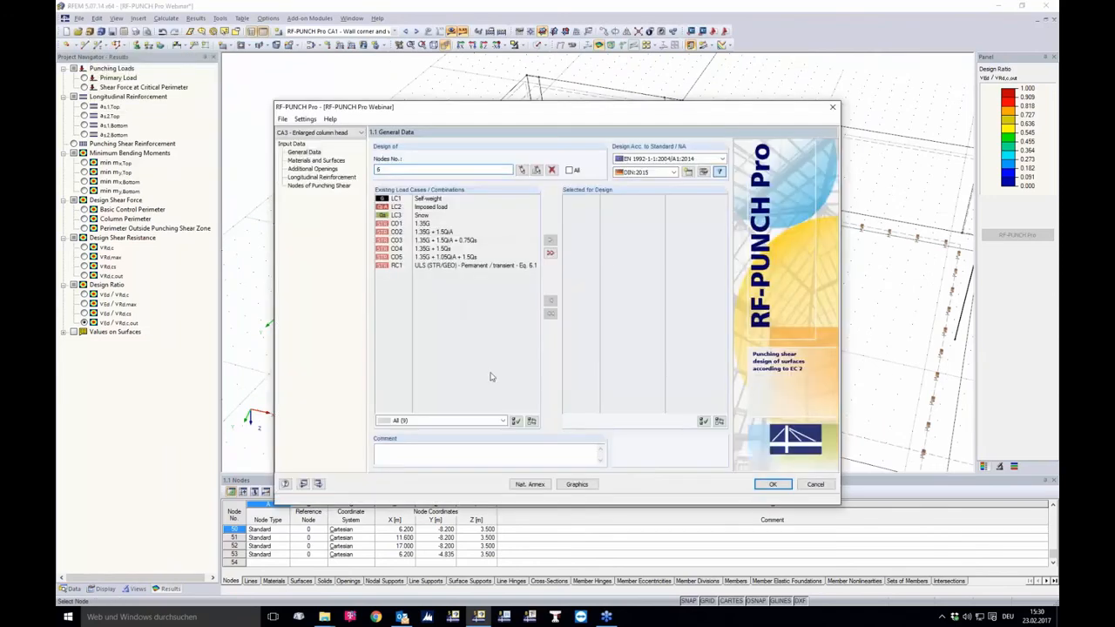
double_click(397, 268)
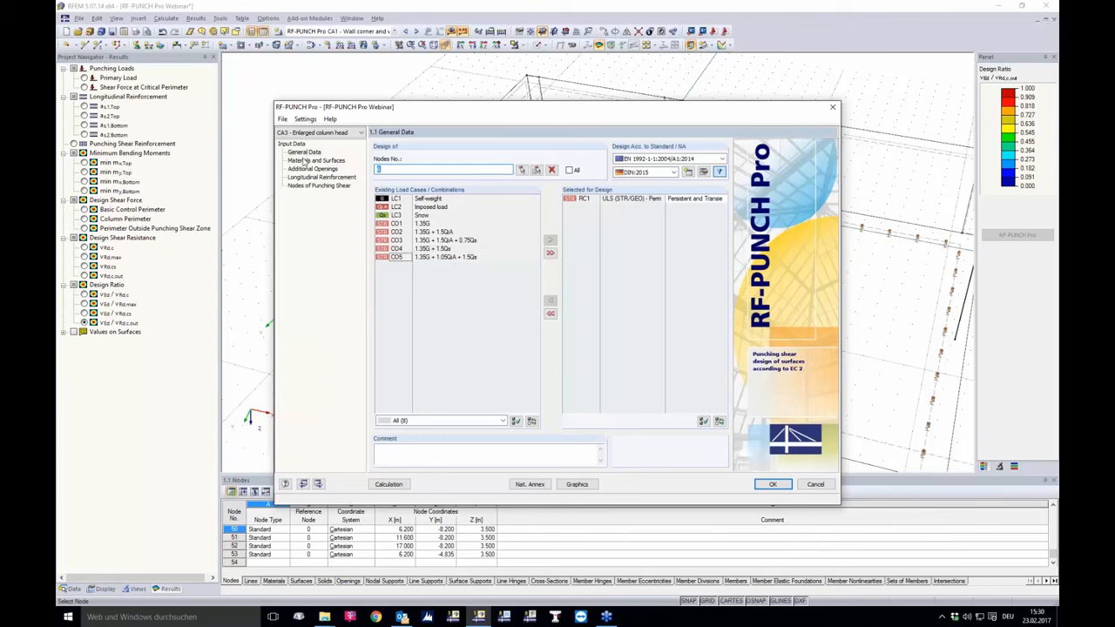
Review node 6's punching shear settings, calculate case CA3, and check its design shear resistance and required longitudinal reinforcement.
left_click(296, 186)
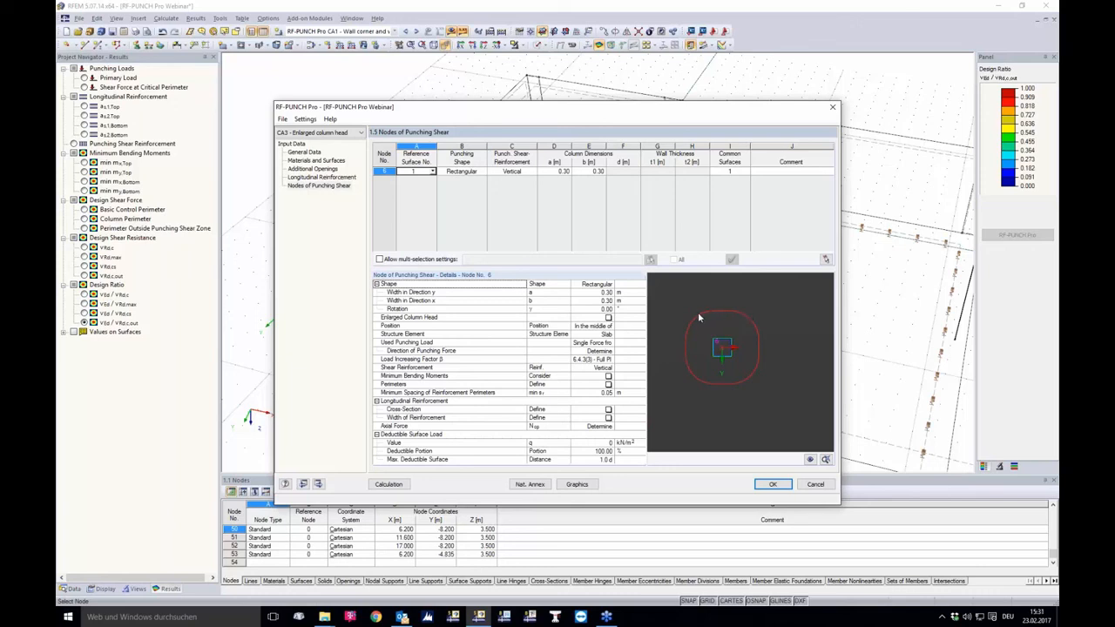
scroll(737, 352, "down", 2)
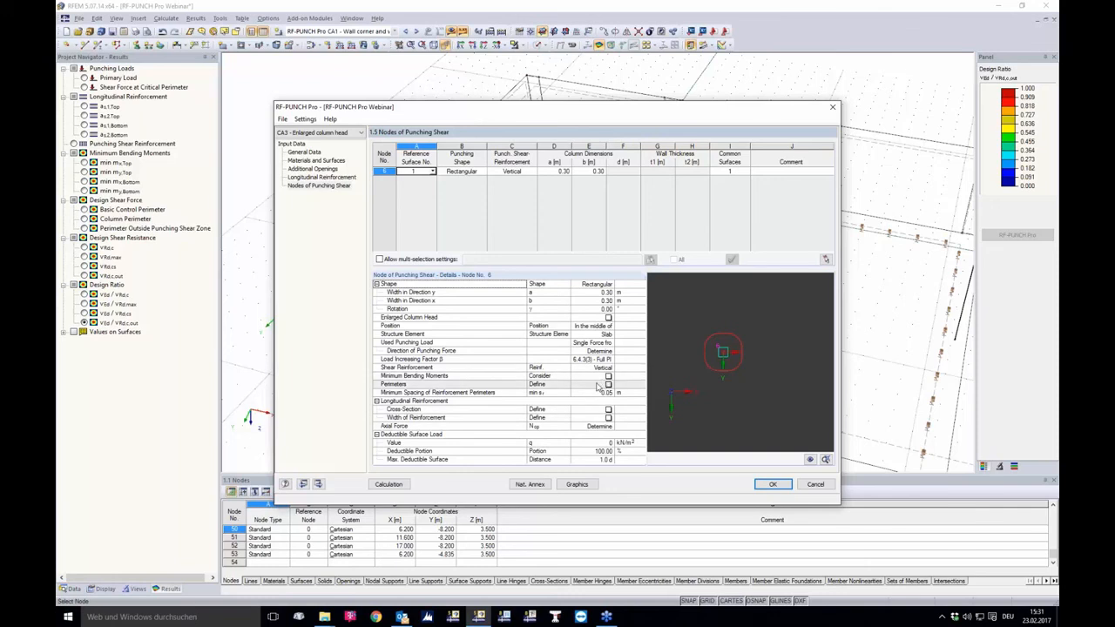
left_click(389, 484)
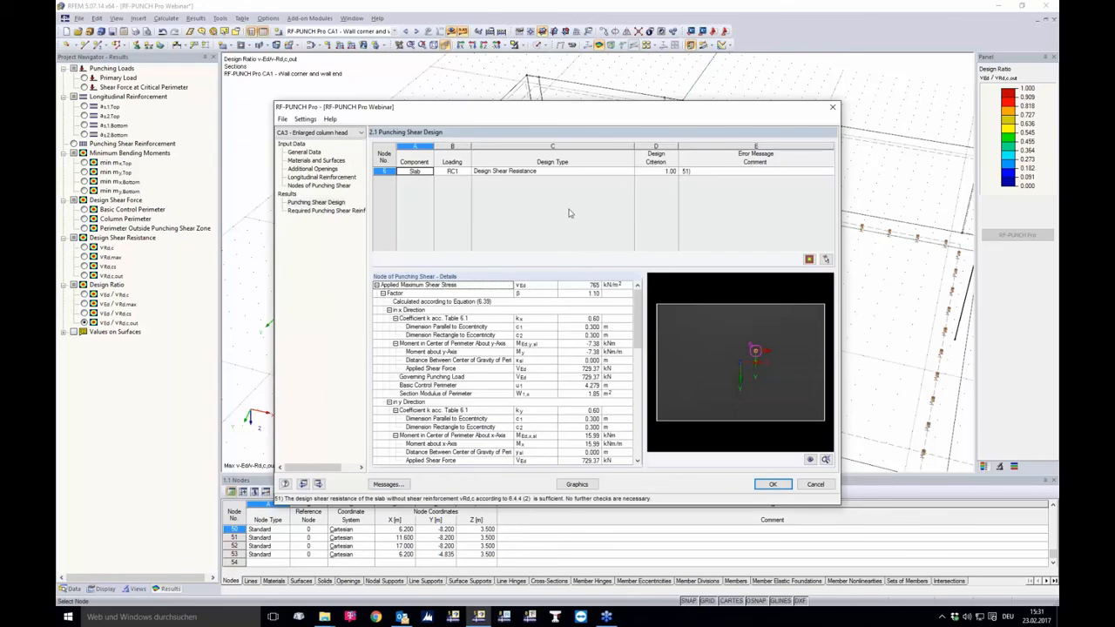
left_click(318, 210)
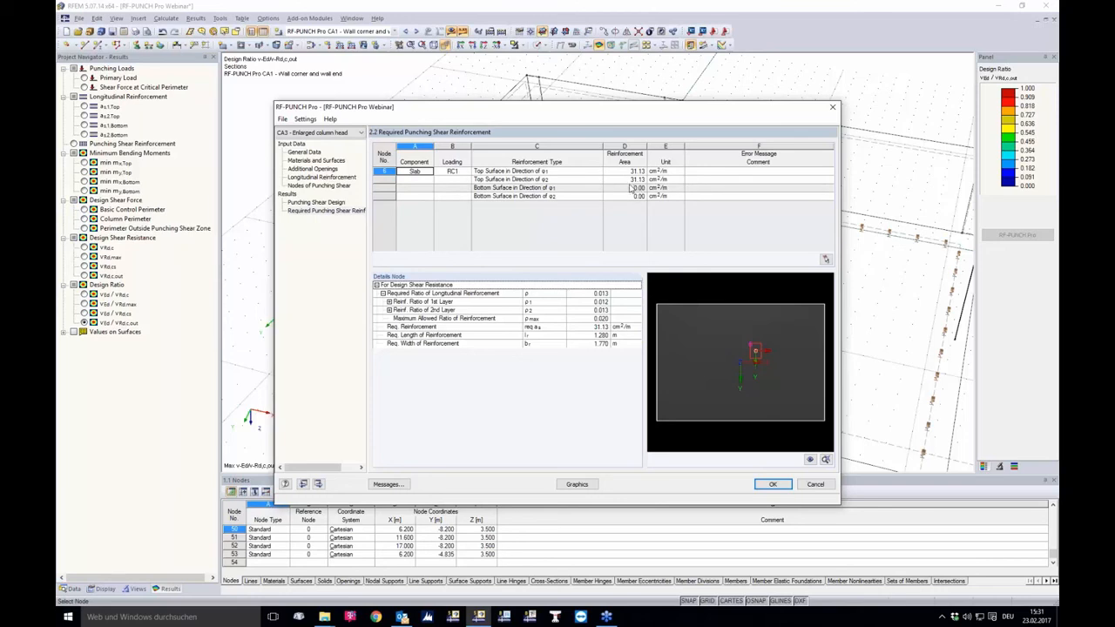
Activate the enlarged column head for node 6 in its punching shear node settings.
left_click(346, 186)
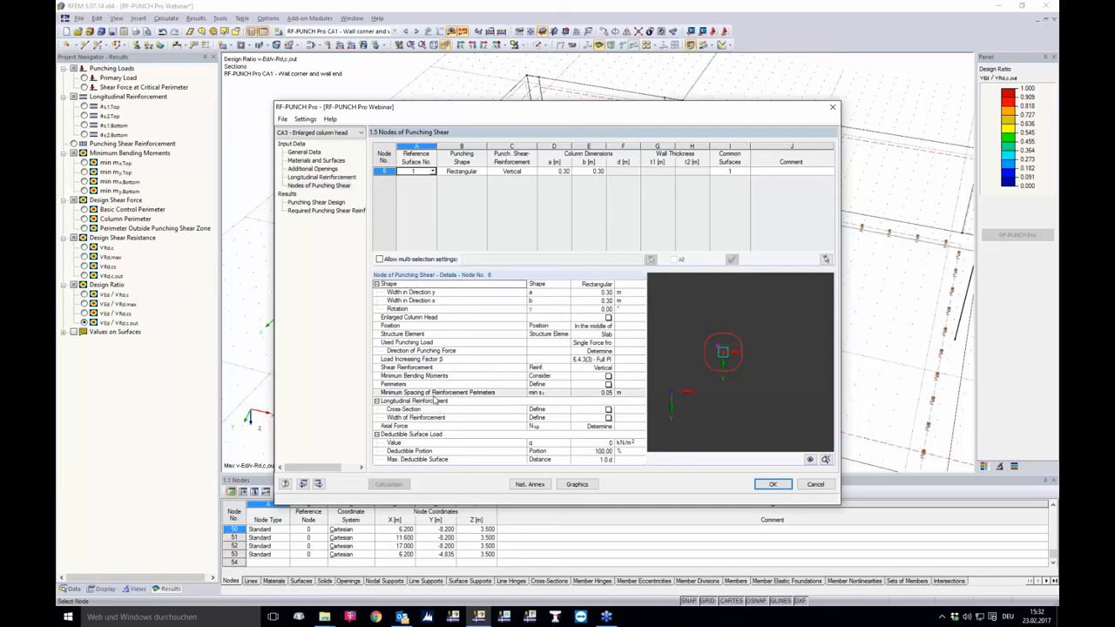
left_click(416, 320)
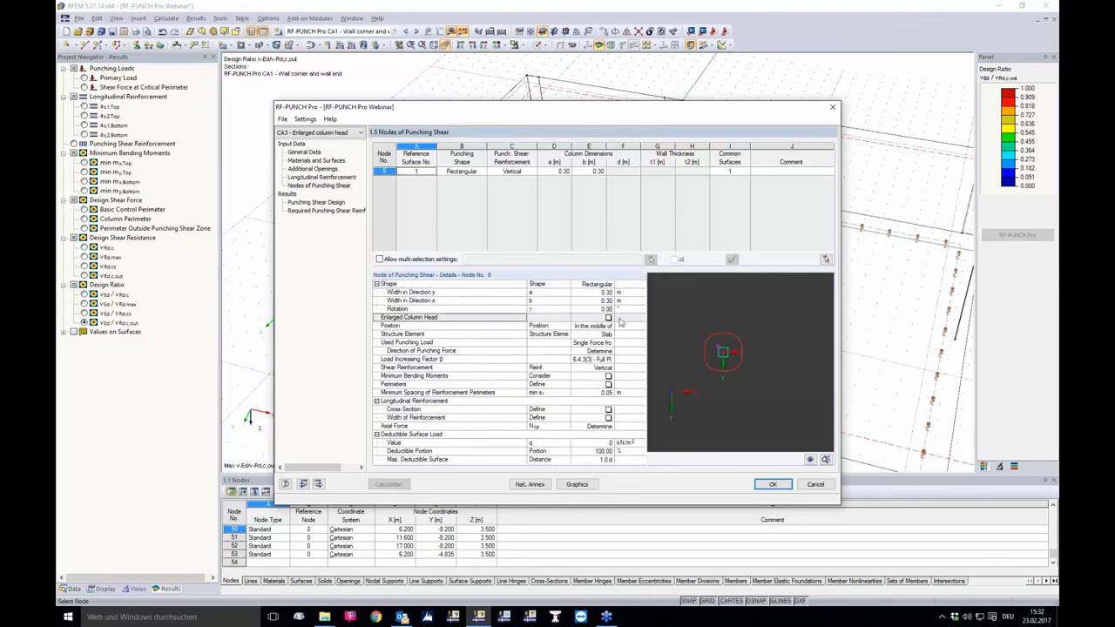
left_click(607, 317)
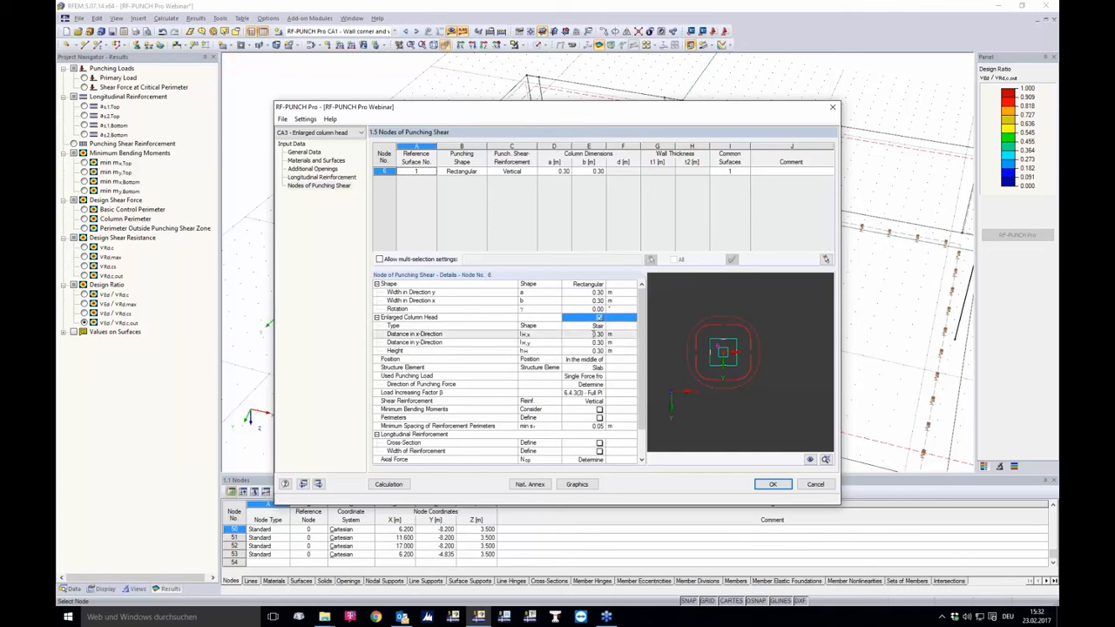
Try a distance of 0.45 m in the x-direction for node 6's enlarged column head, and restore it to 0.30 m.
left_click(595, 334)
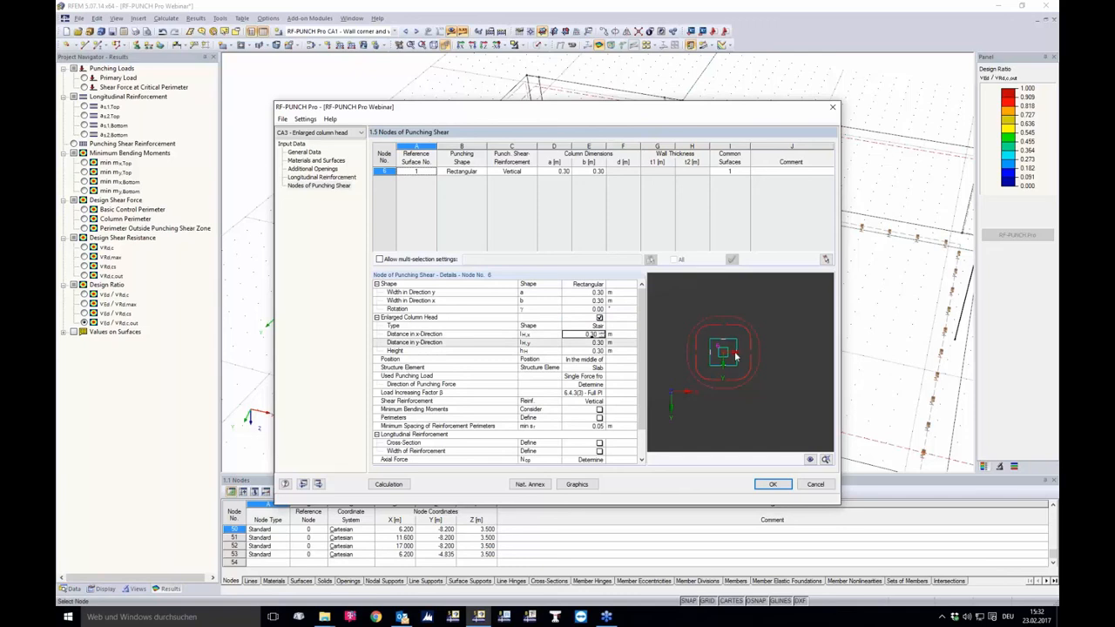
scroll(734, 356, "up", 3)
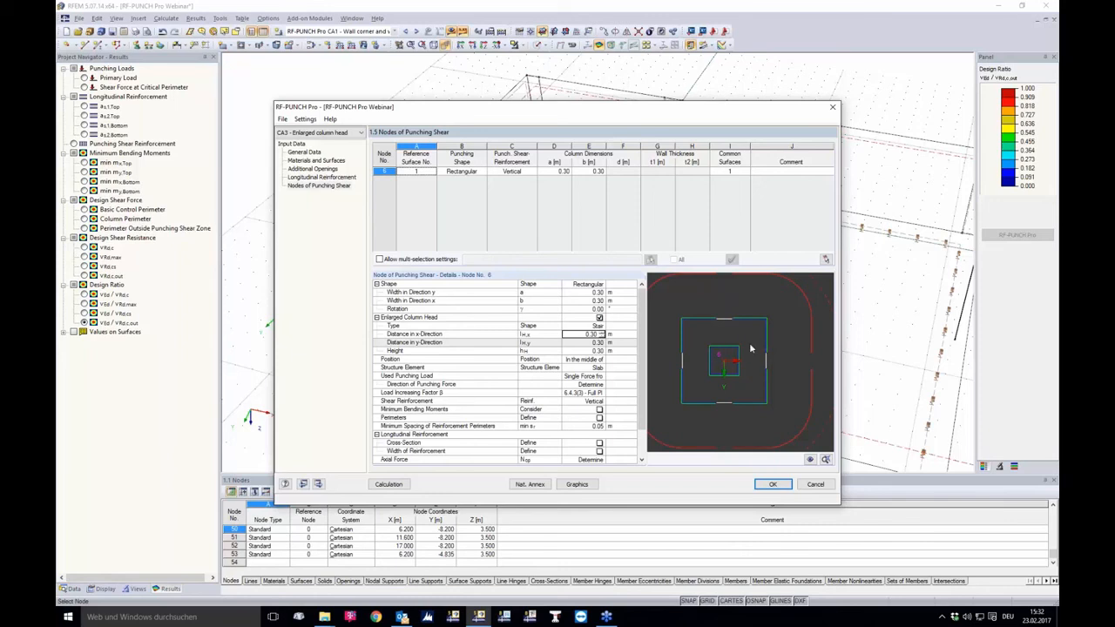
scroll(765, 347, "down", 2)
scroll(750, 352, "up", 2)
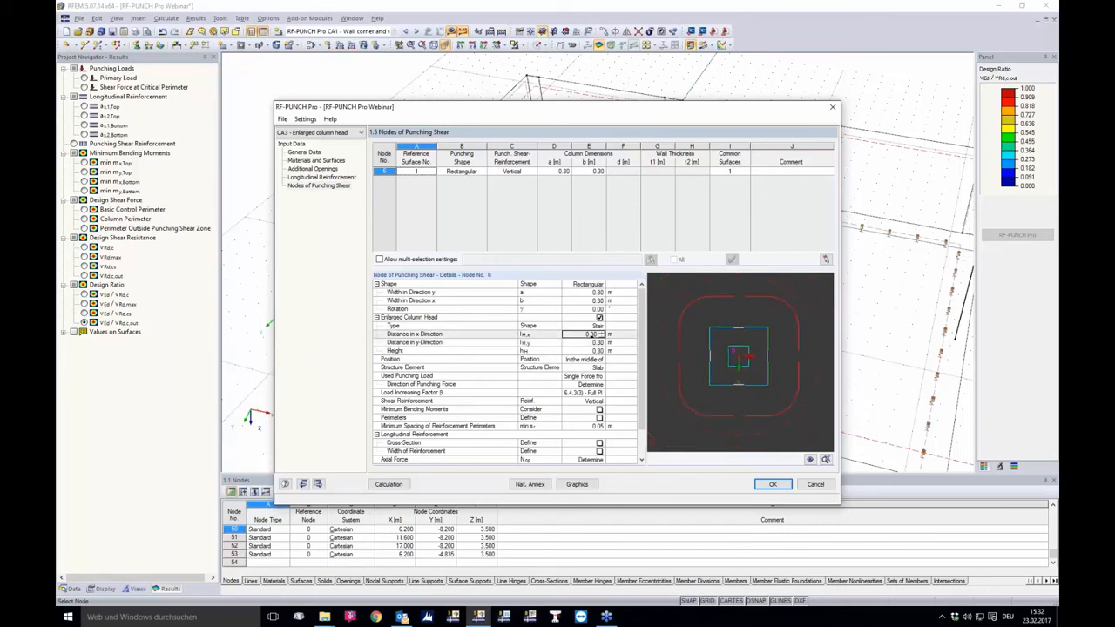
scroll(600, 334, "up", 3)
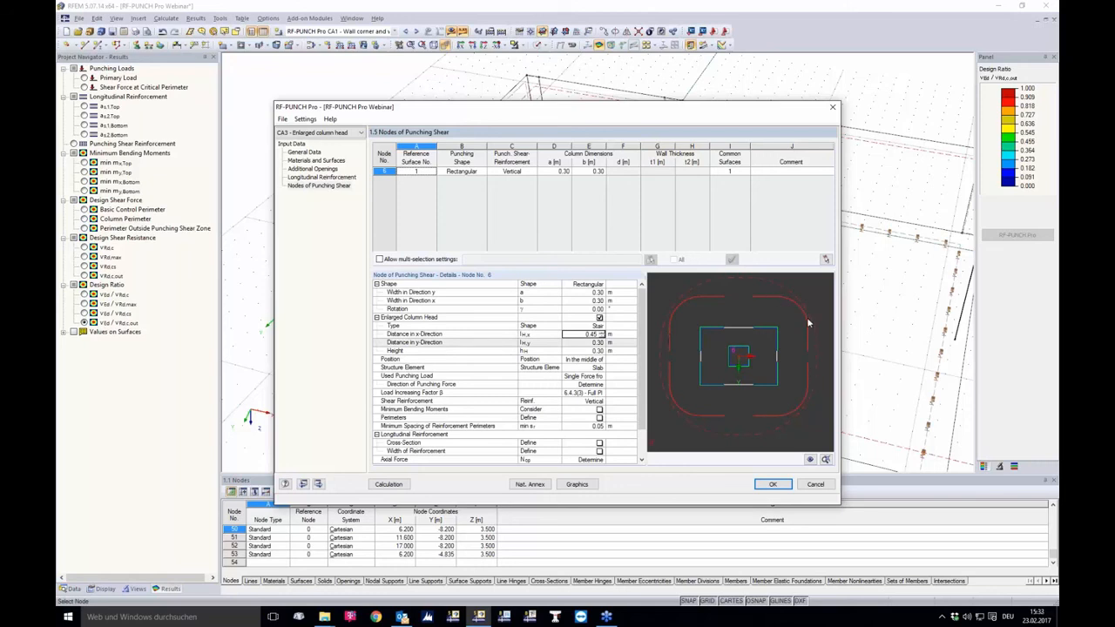
left_click(601, 338)
left_click(600, 338)
left_click(600, 338)
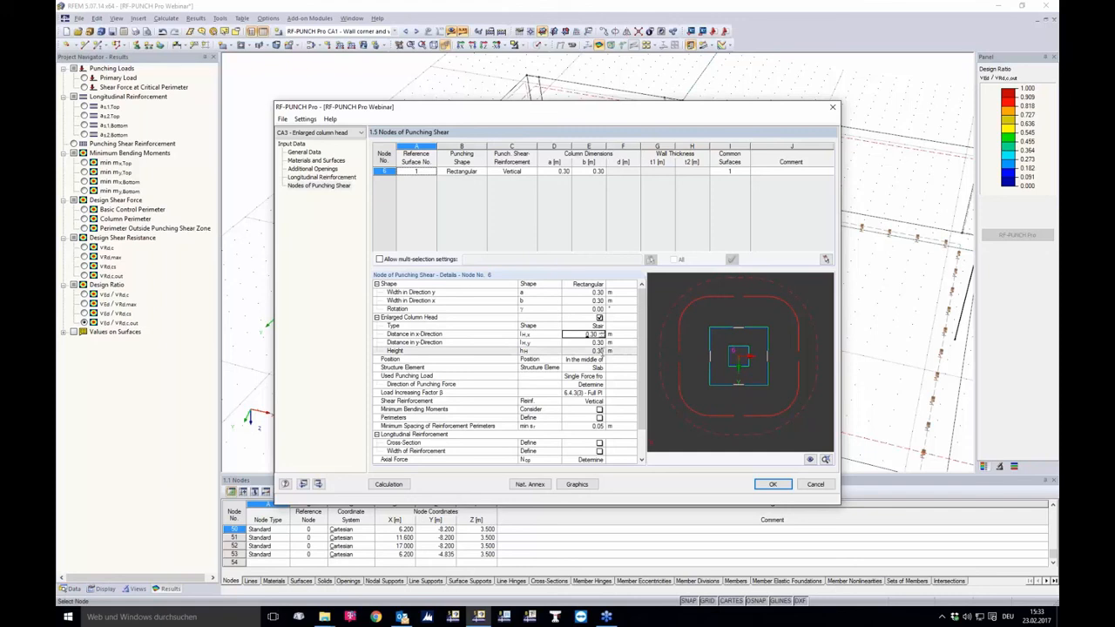
Set the height of node 6's enlarged column head to 0.10 m and calculate case CA3.
left_click(600, 350)
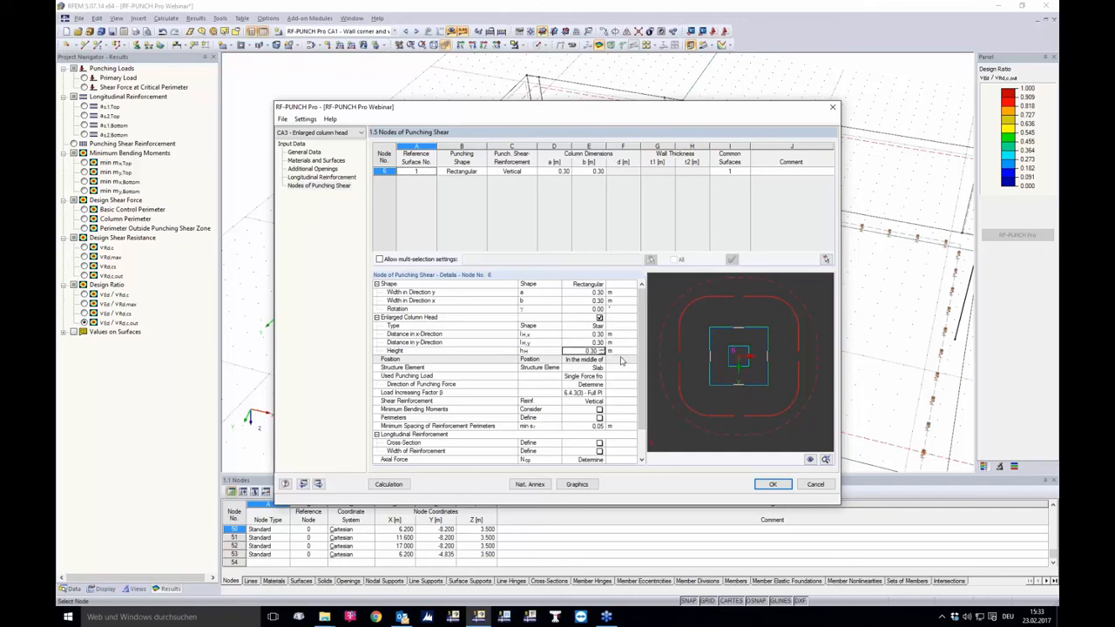
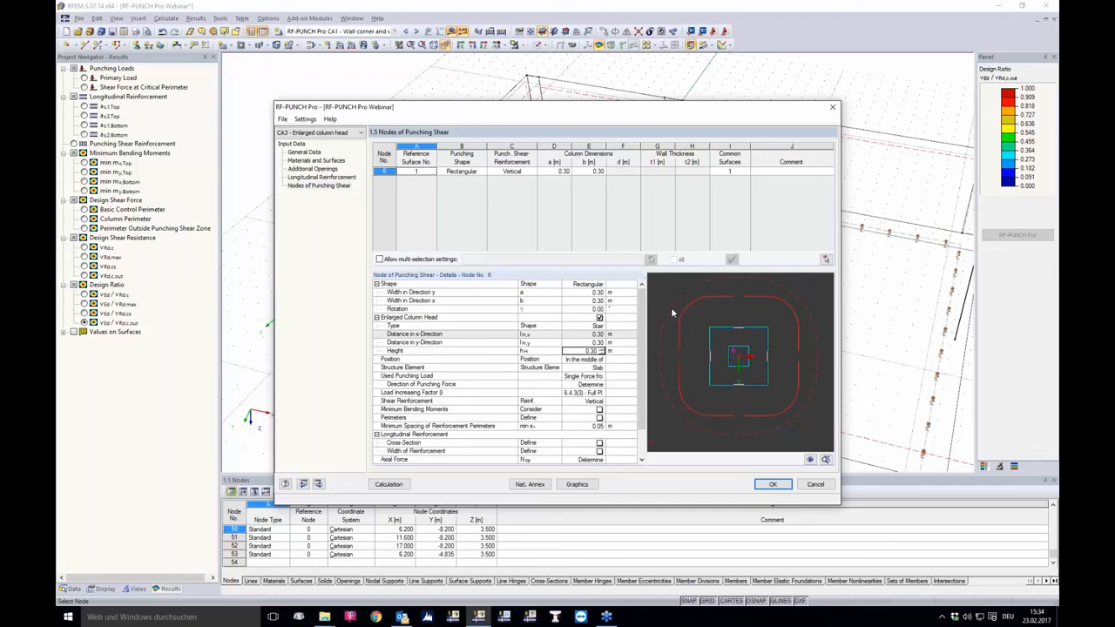
left_click(601, 353)
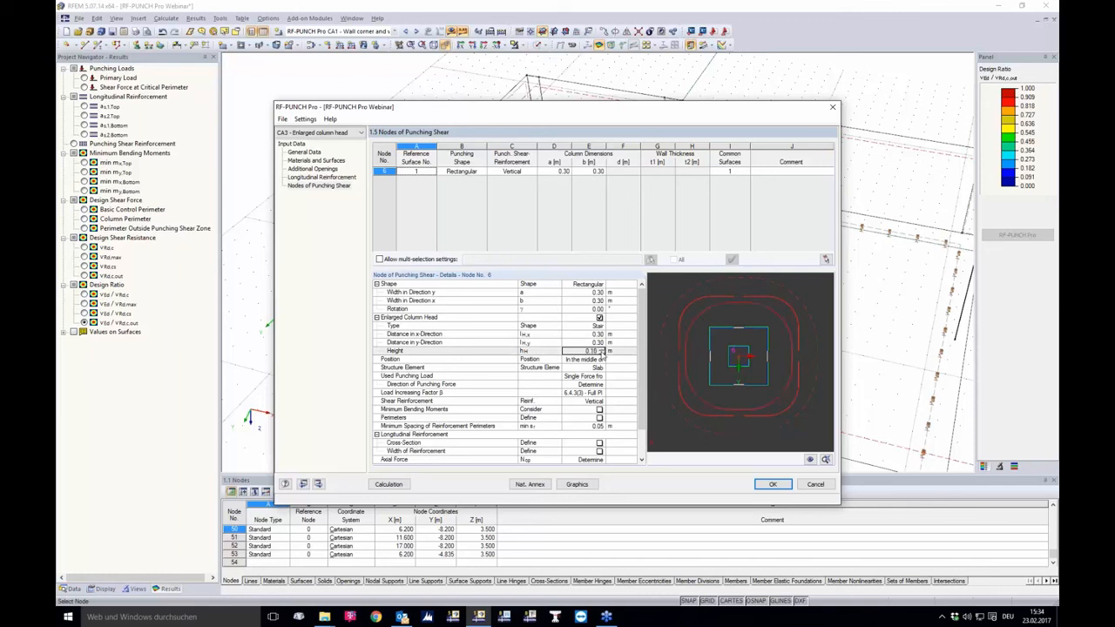
left_click(602, 354)
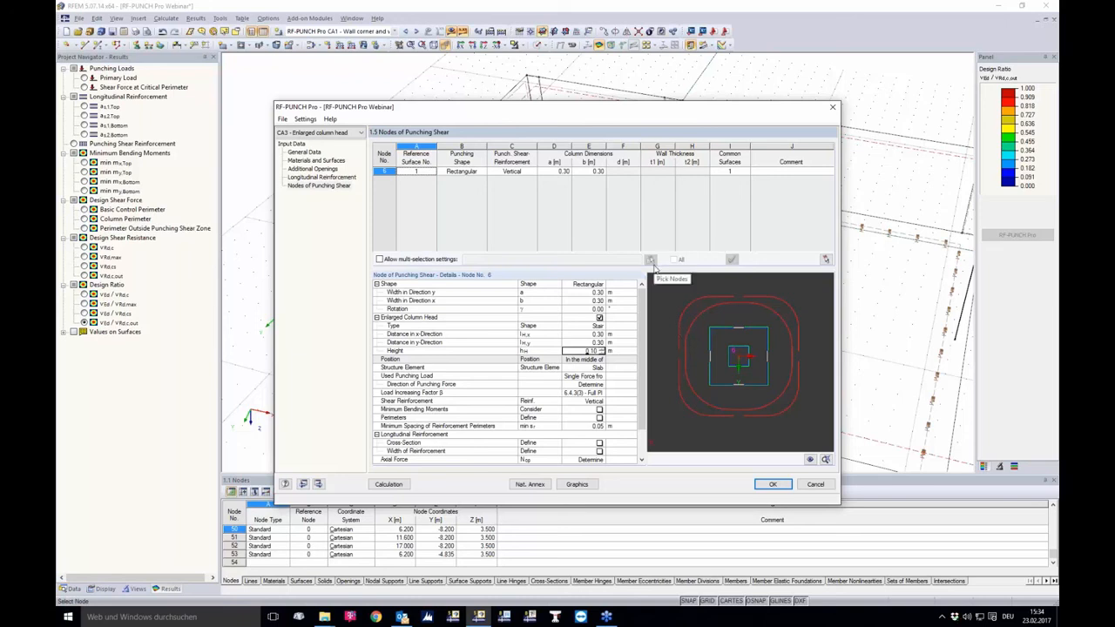
left_click(389, 484)
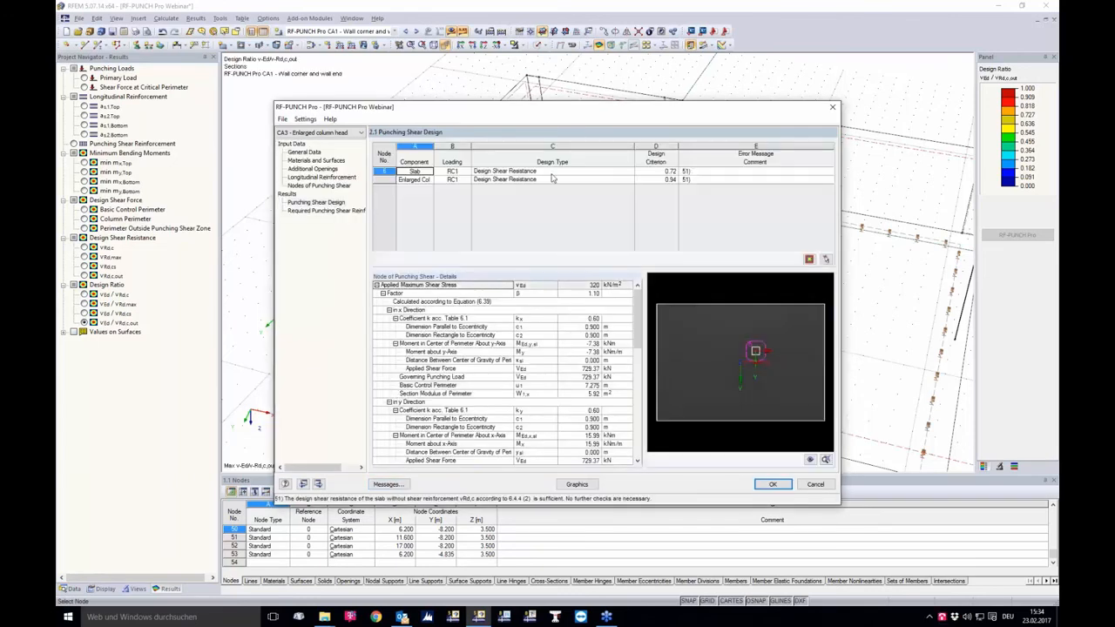
Compare the design shear resistance details for the slab and the enlarged column head, and inspect the column head's control perimeter.
left_click(421, 172)
left_click(424, 181)
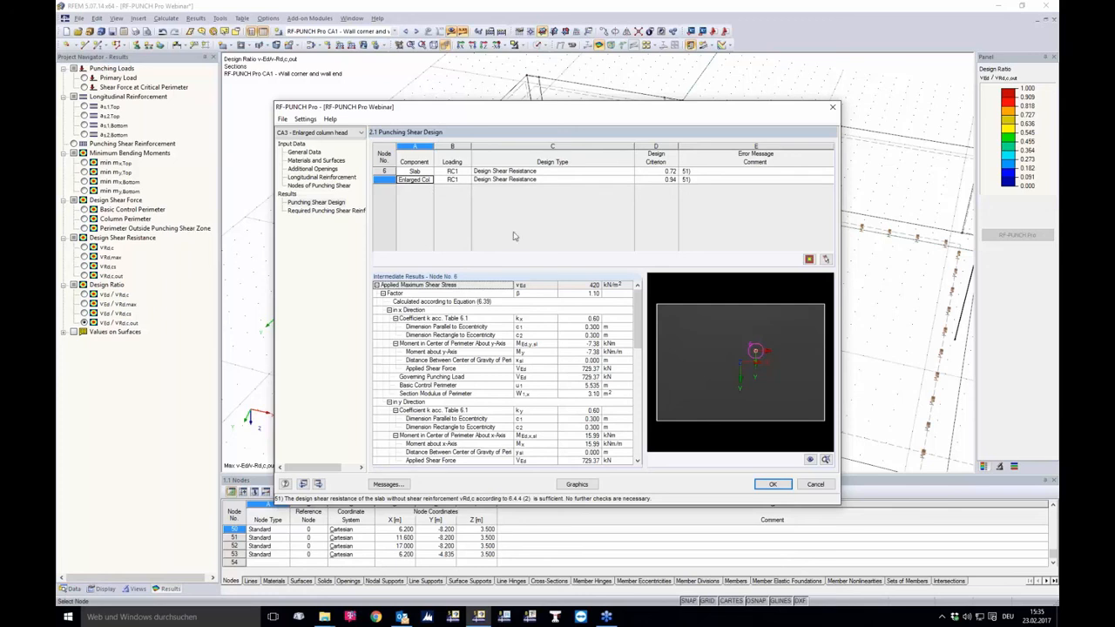
scroll(736, 348, "up", 6)
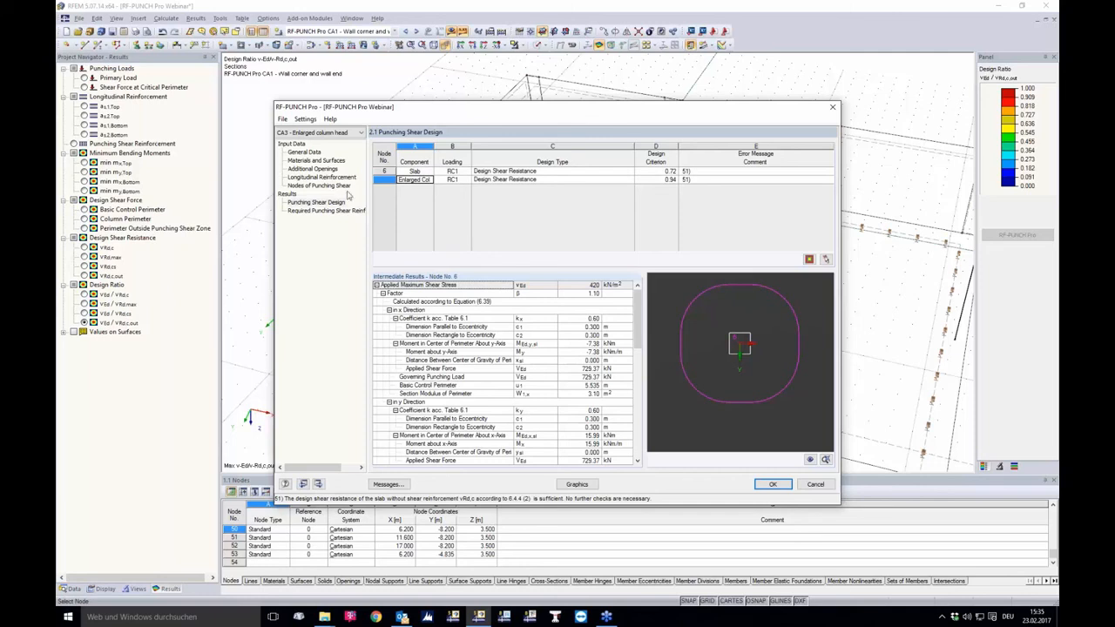
Show the CA3 results graphically in the model around column node 6 with the design ratio vEd/vRd,c.
left_click(577, 484)
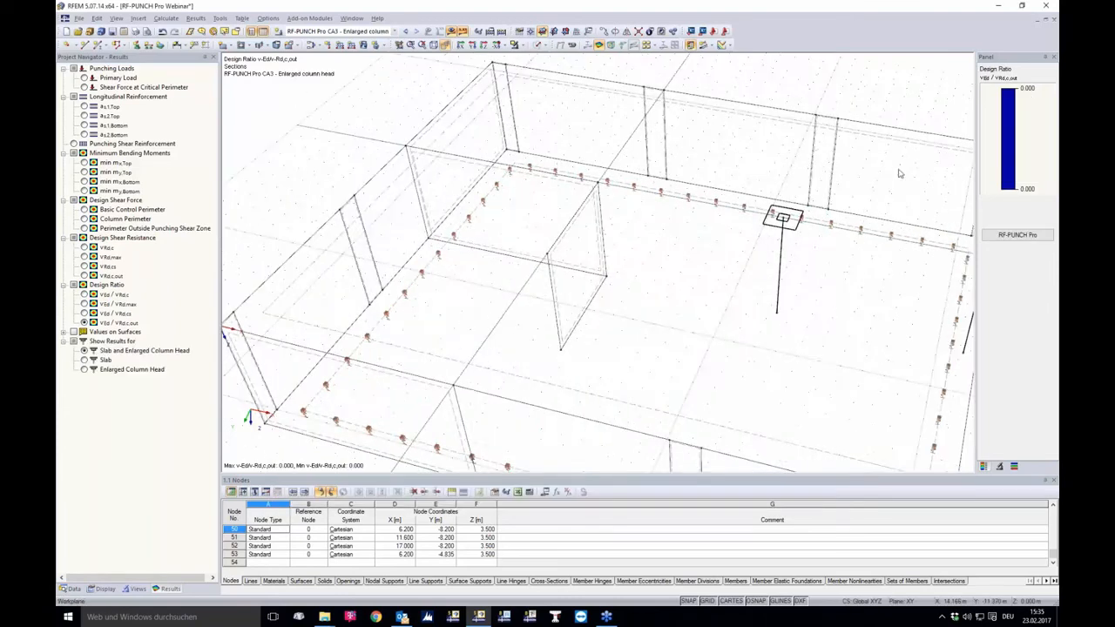
middle_click_drag(625, 154, 644, 270, "ctrl")
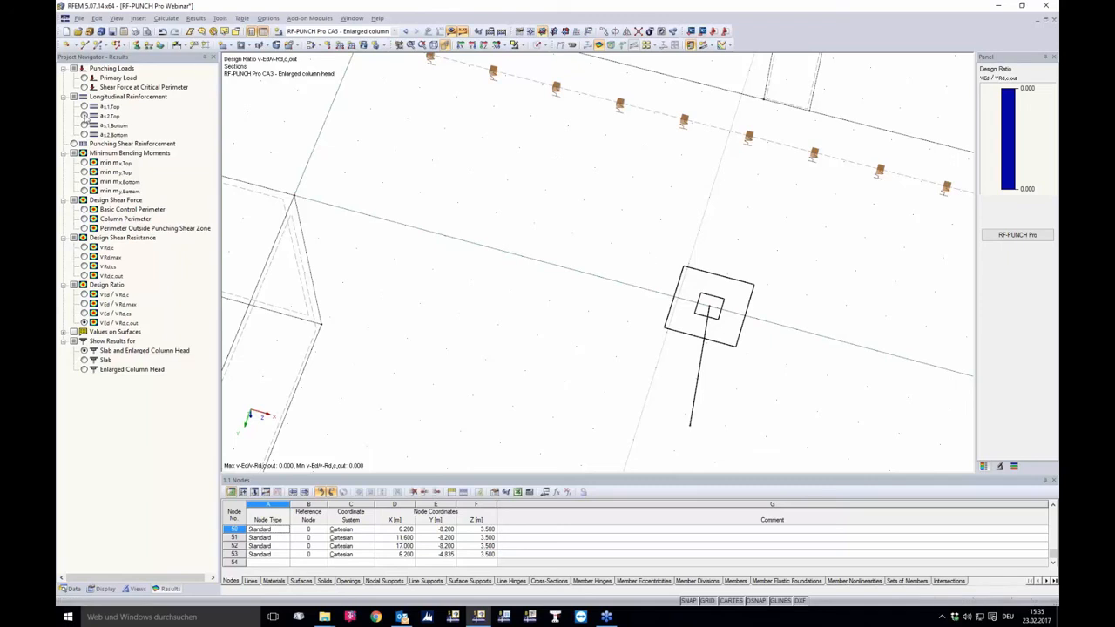
left_click(84, 295)
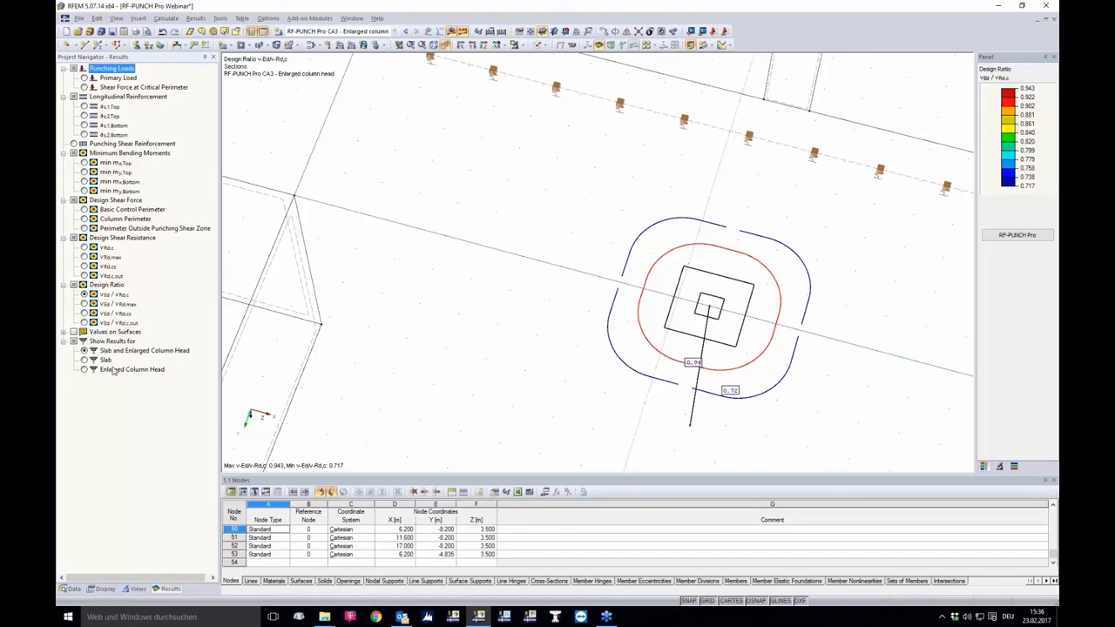
Restrict the displayed design ratio results to the slab alone, and switch them to the enlarged column head alone.
left_click(85, 359)
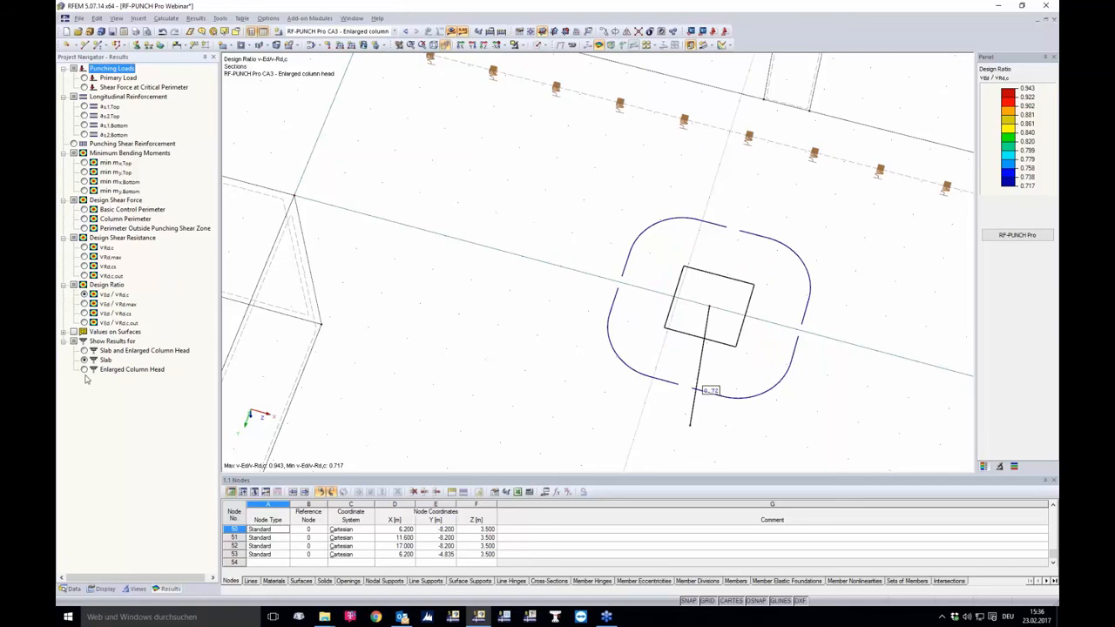
left_click(84, 369)
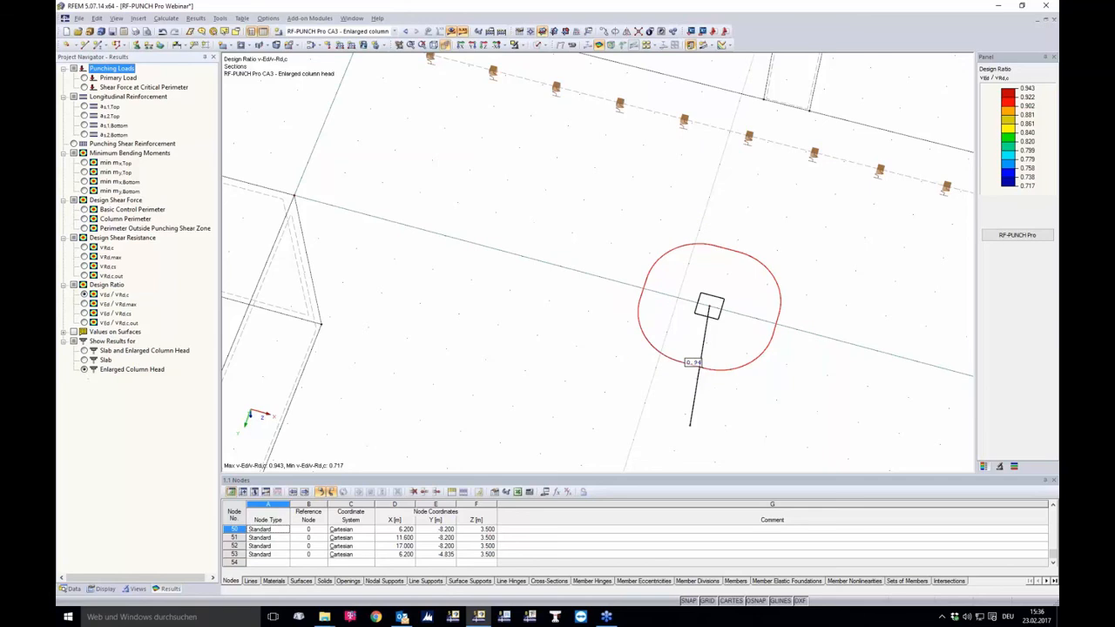
left_click(98, 362)
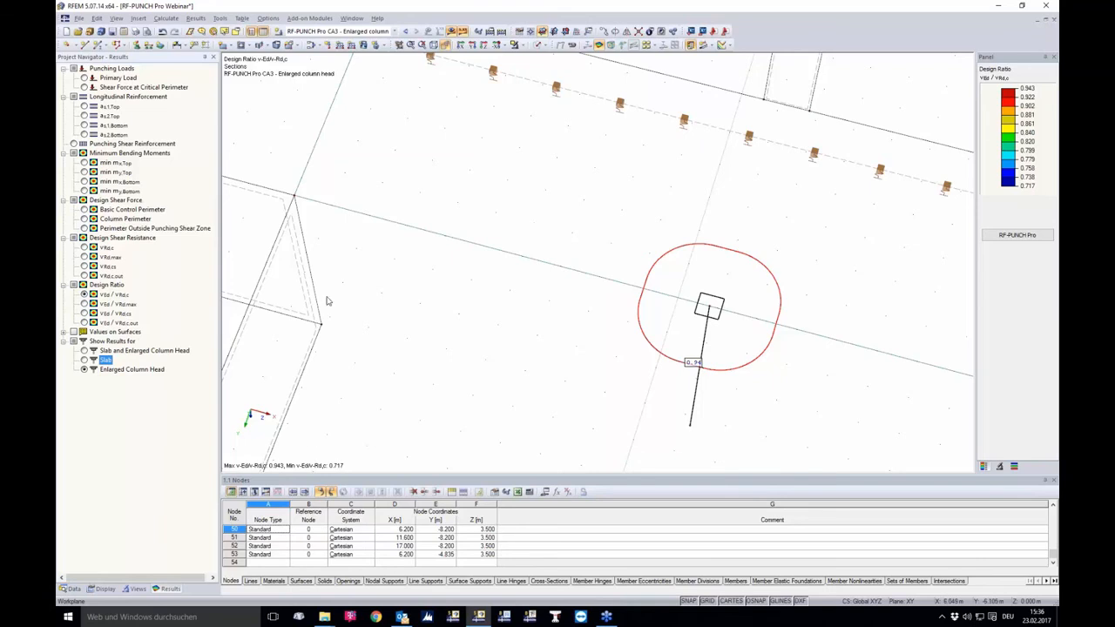
Reopen the RF-PUNCH Pro module and create new design case 4 with the description "Foundation slab".
left_click(1016, 235)
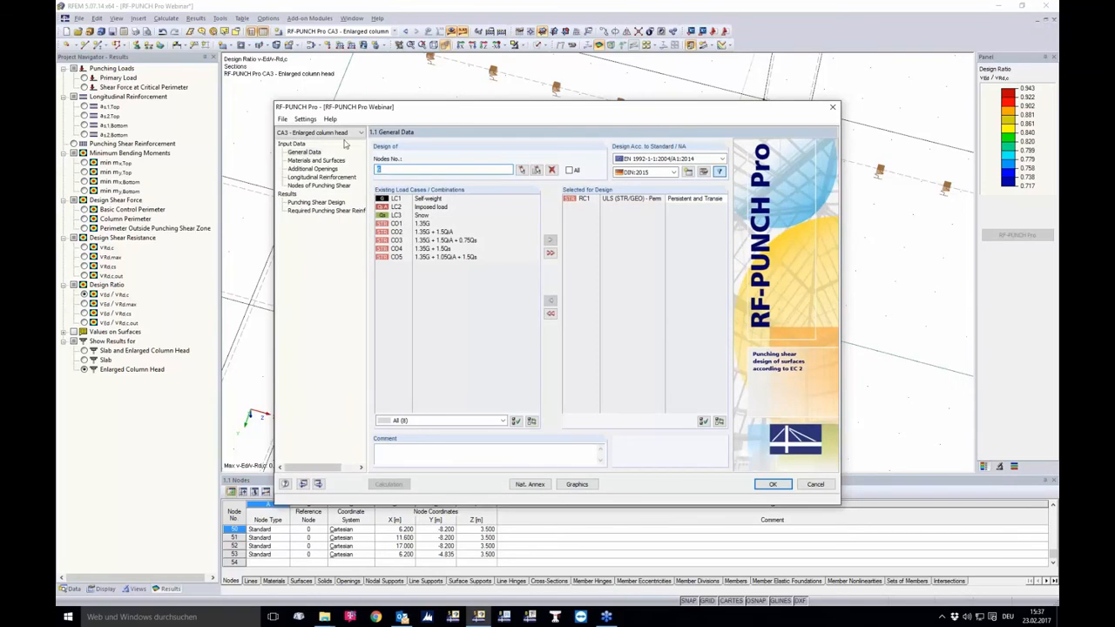
left_click(285, 122)
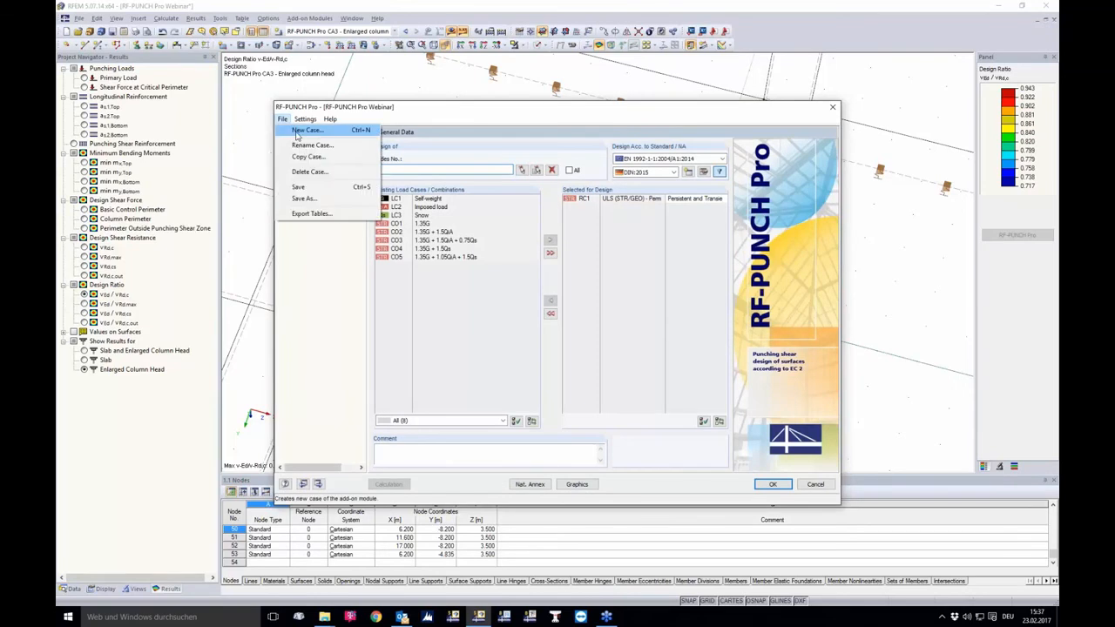
left_click(298, 135)
left_click(577, 303)
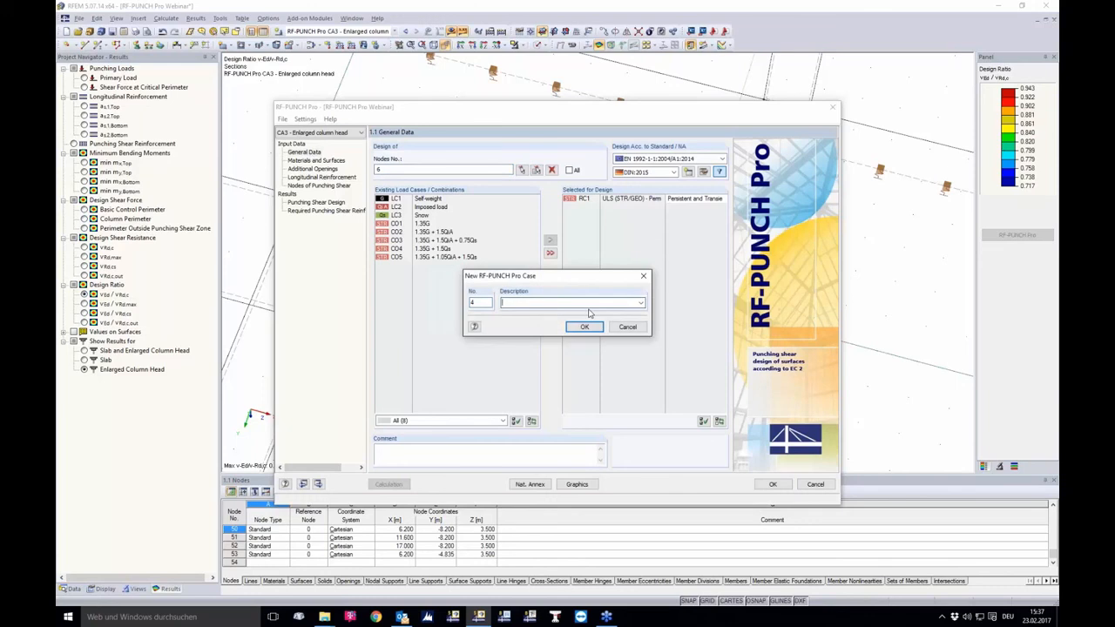
type("Foundation slab")
key("Return")
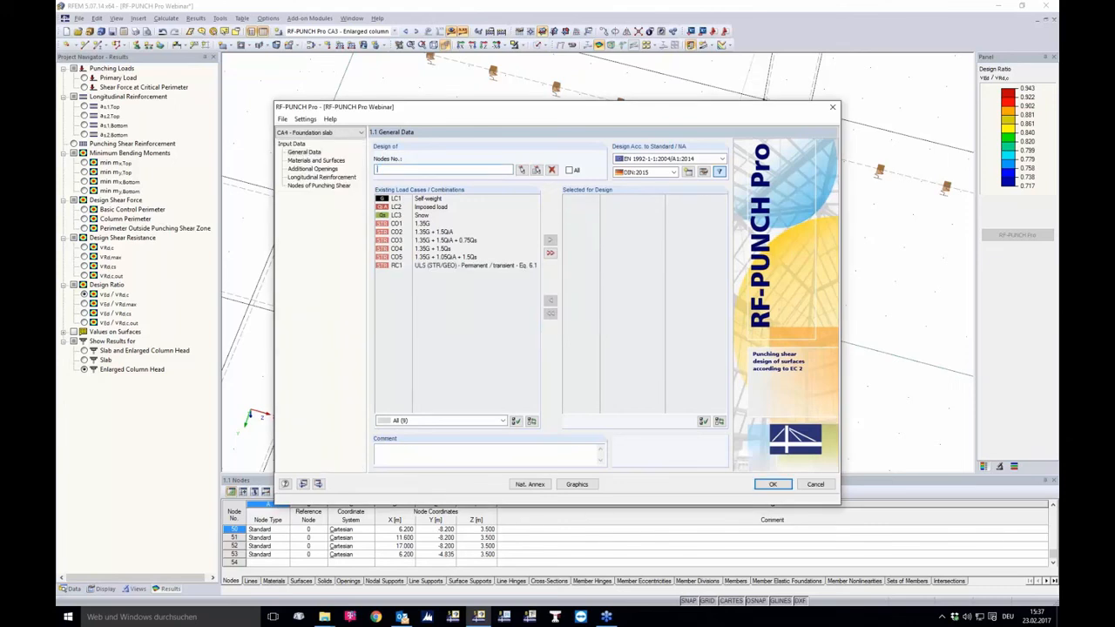
Select result combination RC1 for design in CA4 and assign wall nodes 50 and 53, picked in the model.
left_click(423, 266)
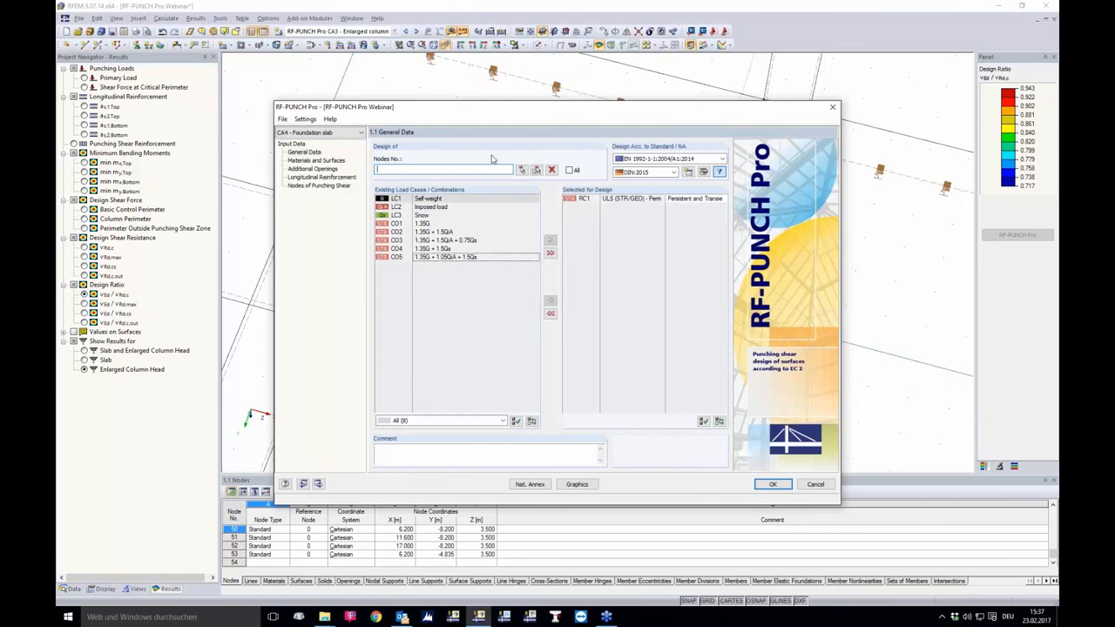
left_click(520, 172)
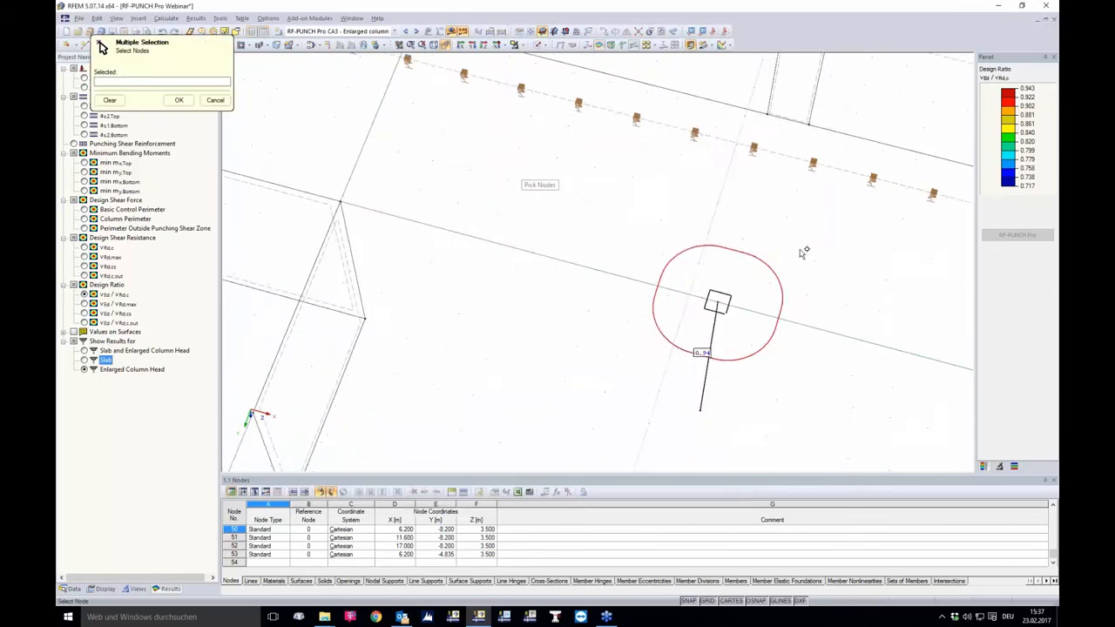
scroll(736, 257, "up", 4)
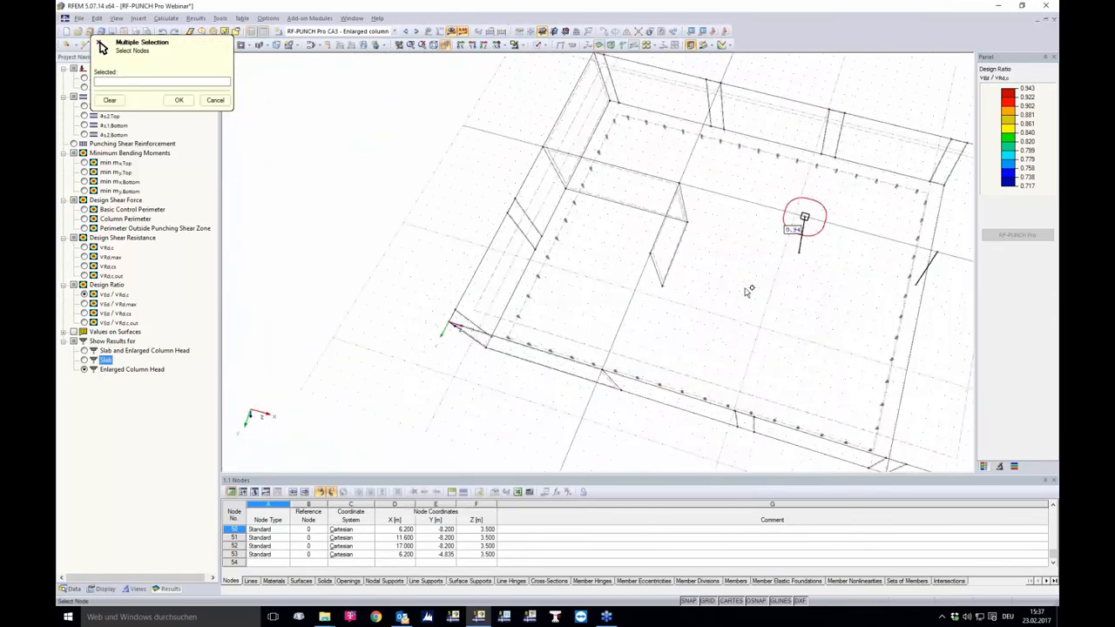
left_click(694, 229)
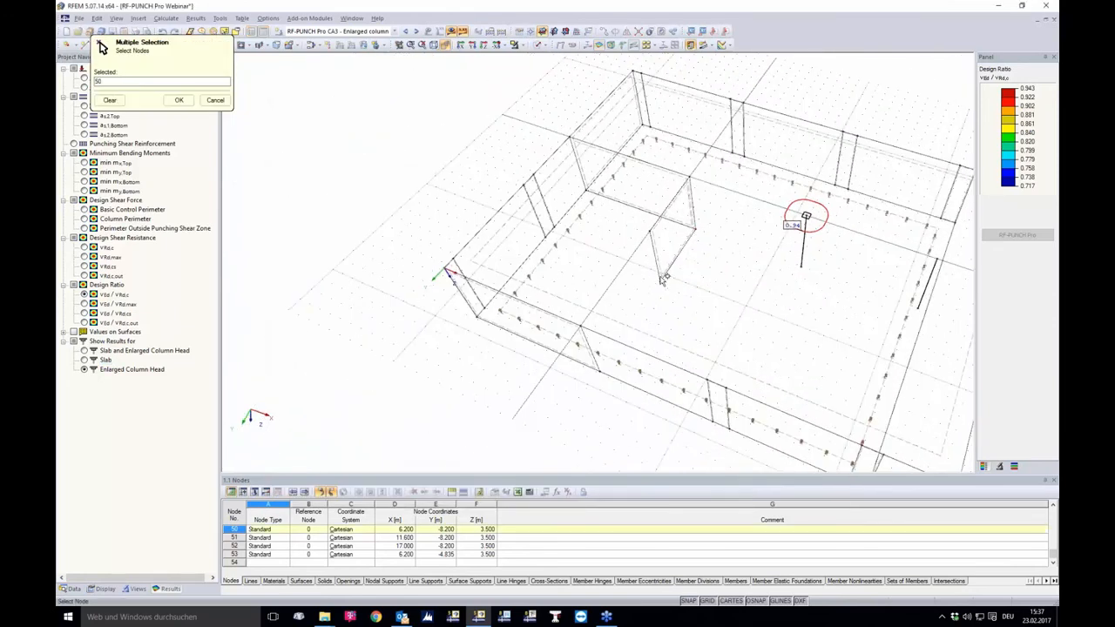
left_click(803, 216)
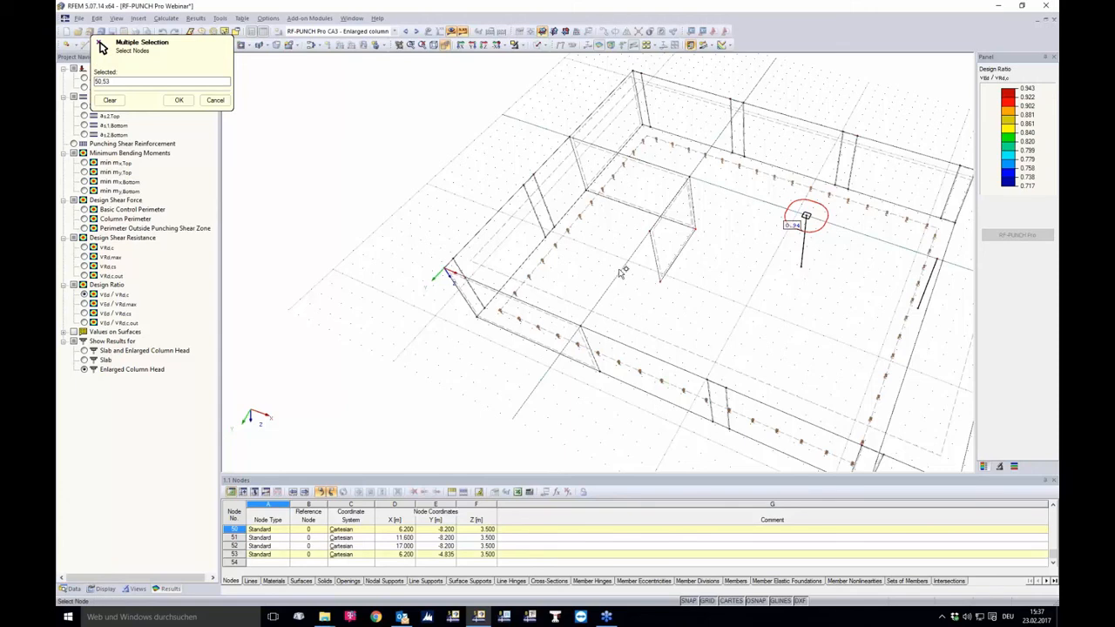
left_click(177, 101)
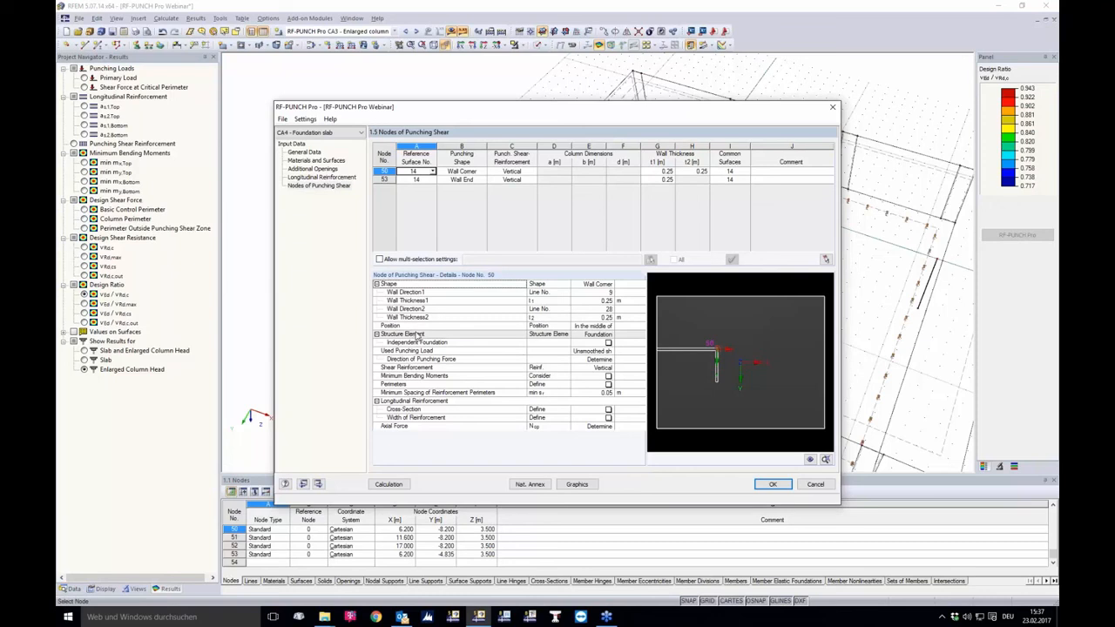
Review the structure element and used punching load of wall corner node 50, and the punching shear settings of wall end node 53.
left_click(602, 336)
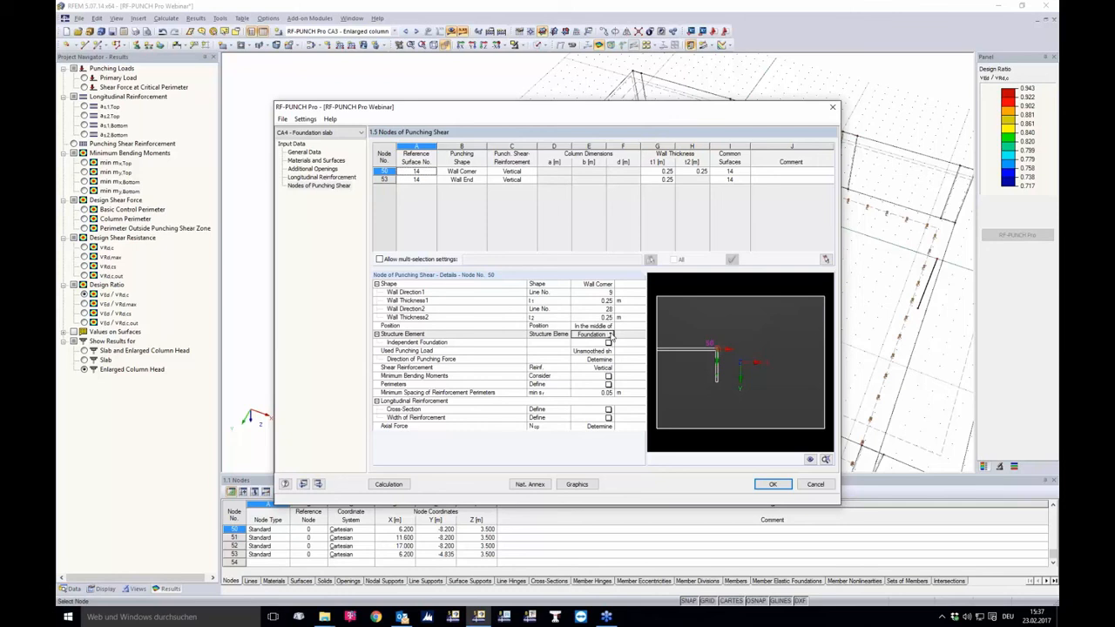
left_click(611, 335)
left_click(593, 351)
left_click(420, 179)
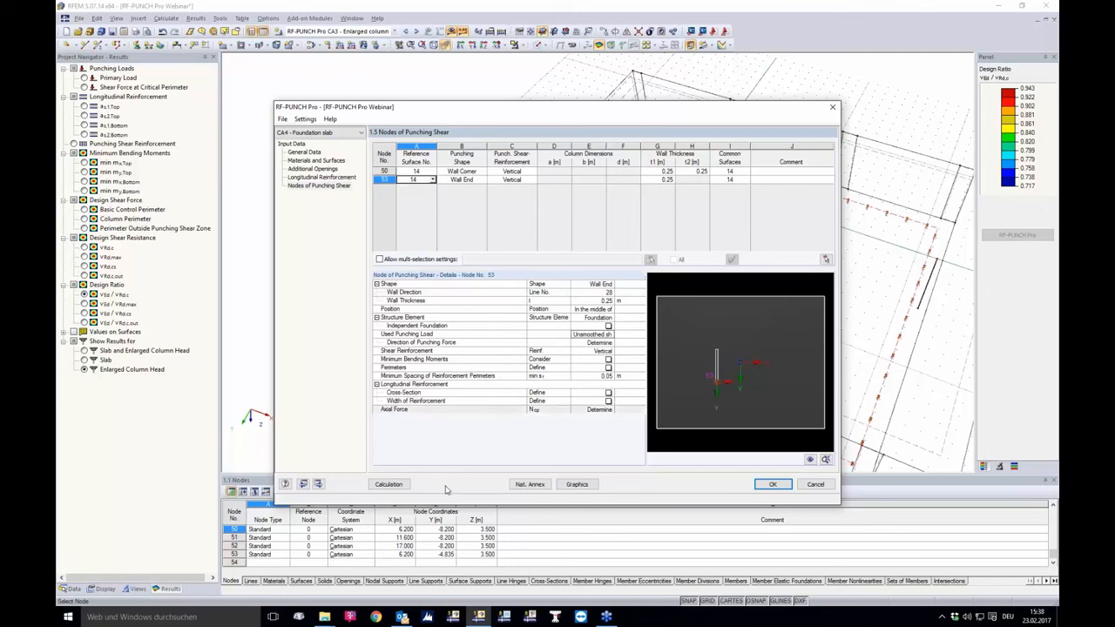
Calculate case CA4 and inspect node 50's punching shear design results and control perimeter in the preview.
left_click(392, 485)
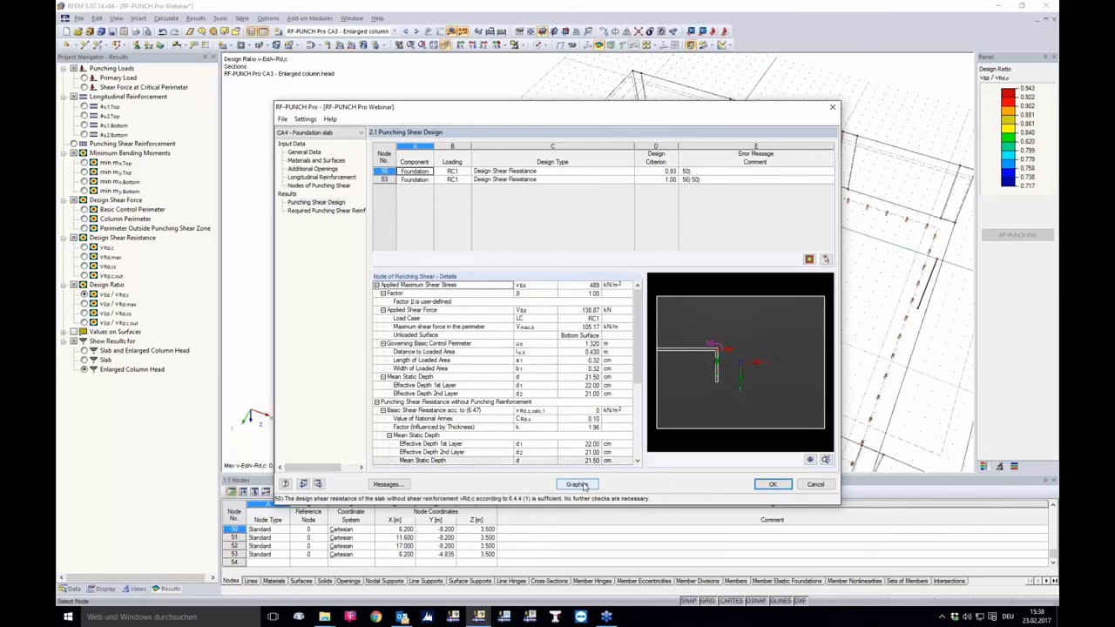
scroll(716, 350, "up", 5)
scroll(777, 340, "up", 2)
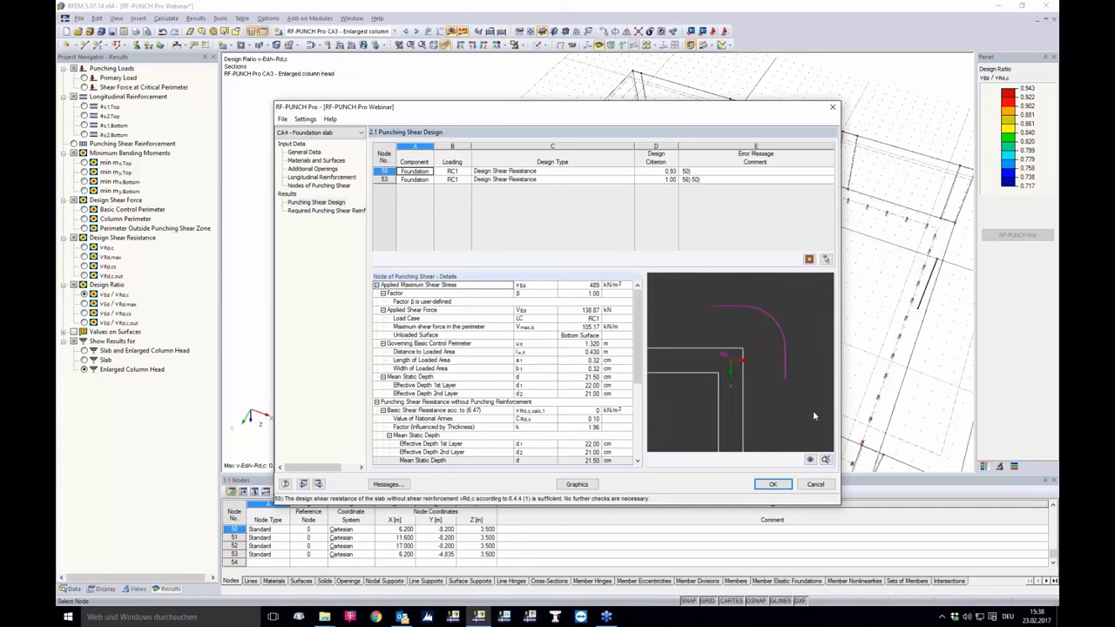
scroll(746, 336, "down", 1)
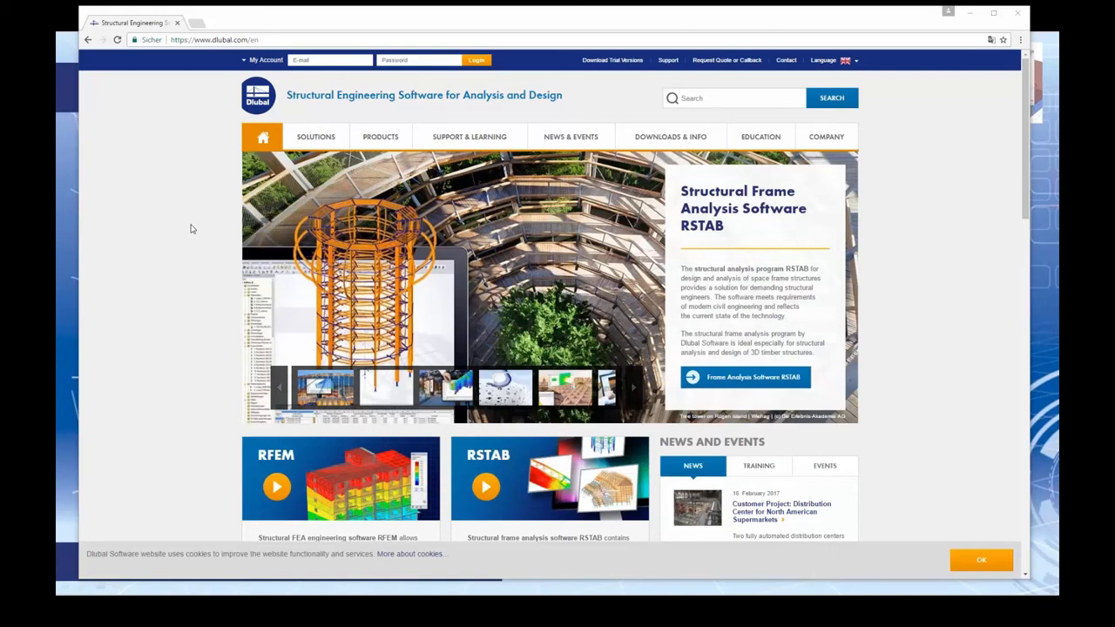
On the Dlubal website, open the RFEM add-on modules page for Reinforced Concrete Structures and look through the module list down to RF-PUNCH Pro.
scroll(191, 228, "down", 2)
scroll(182, 226, "up", 2)
mouse_move(313, 141)
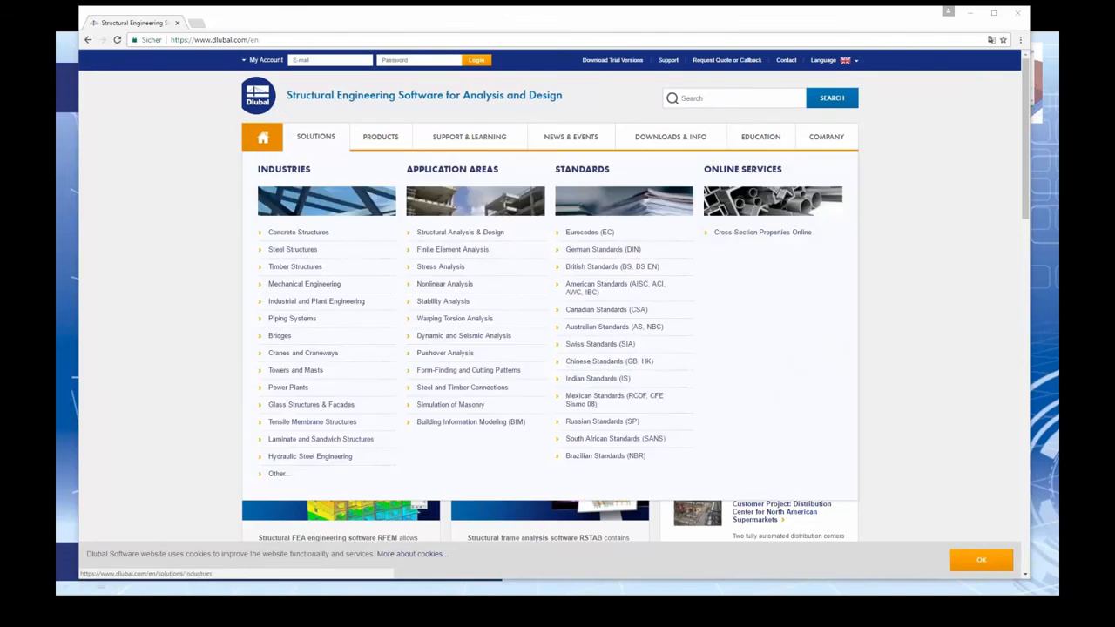
mouse_move(356, 139)
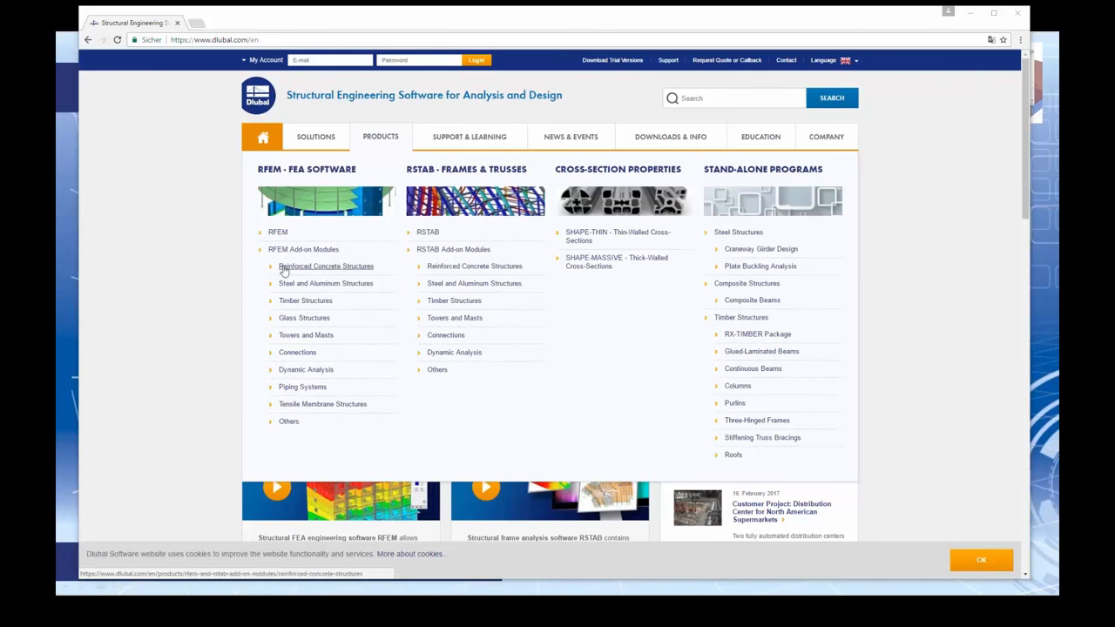
left_click(325, 267)
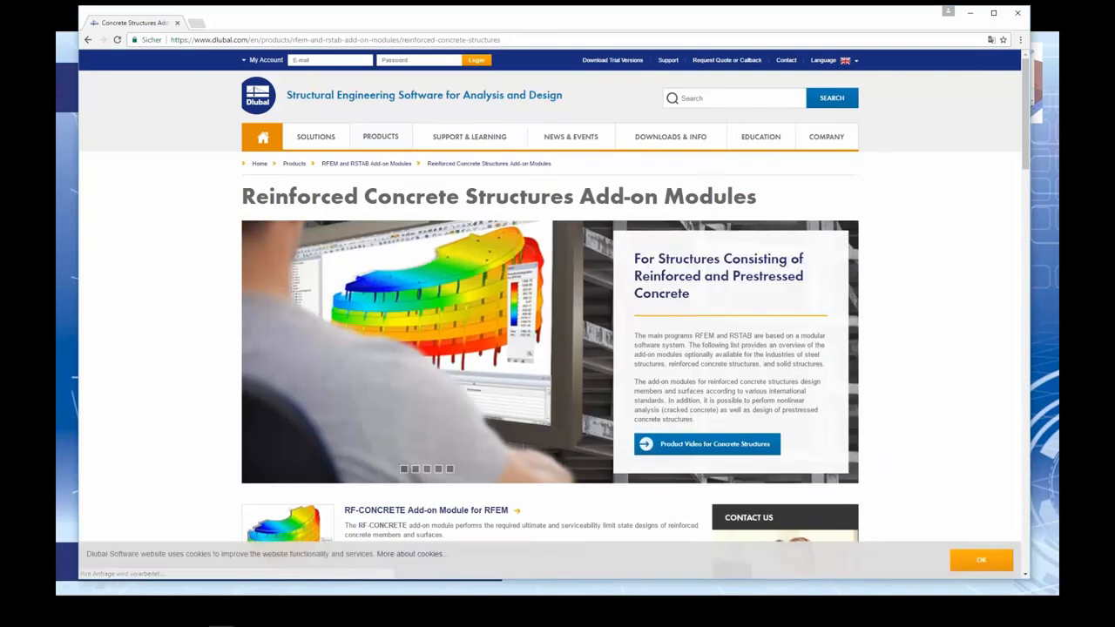
scroll(554, 313, "down", 3)
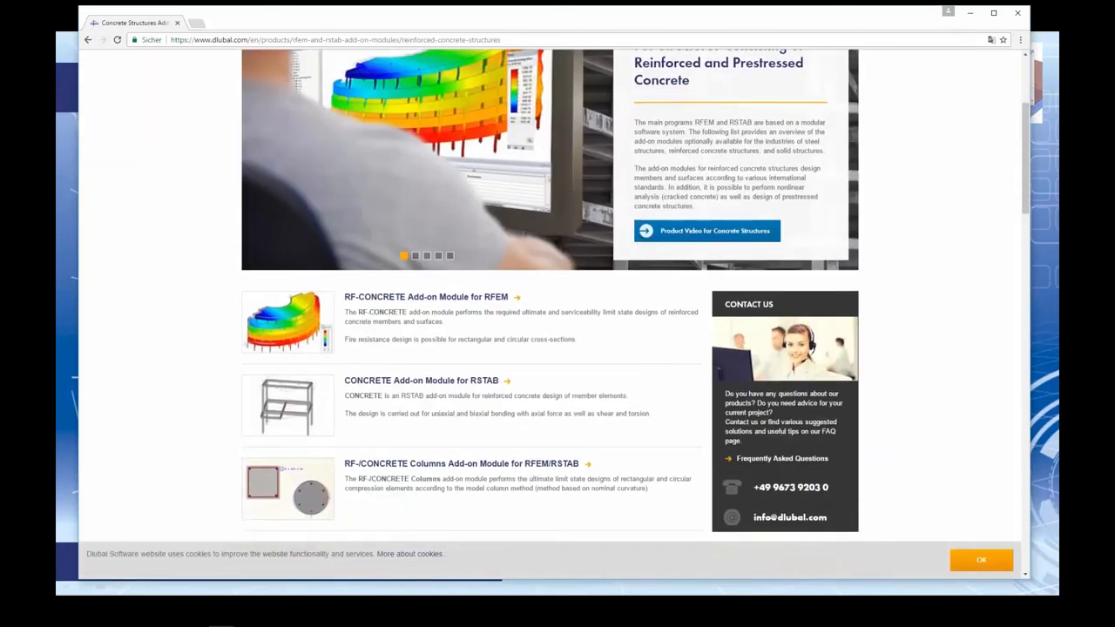
scroll(500, 290, "down", 3)
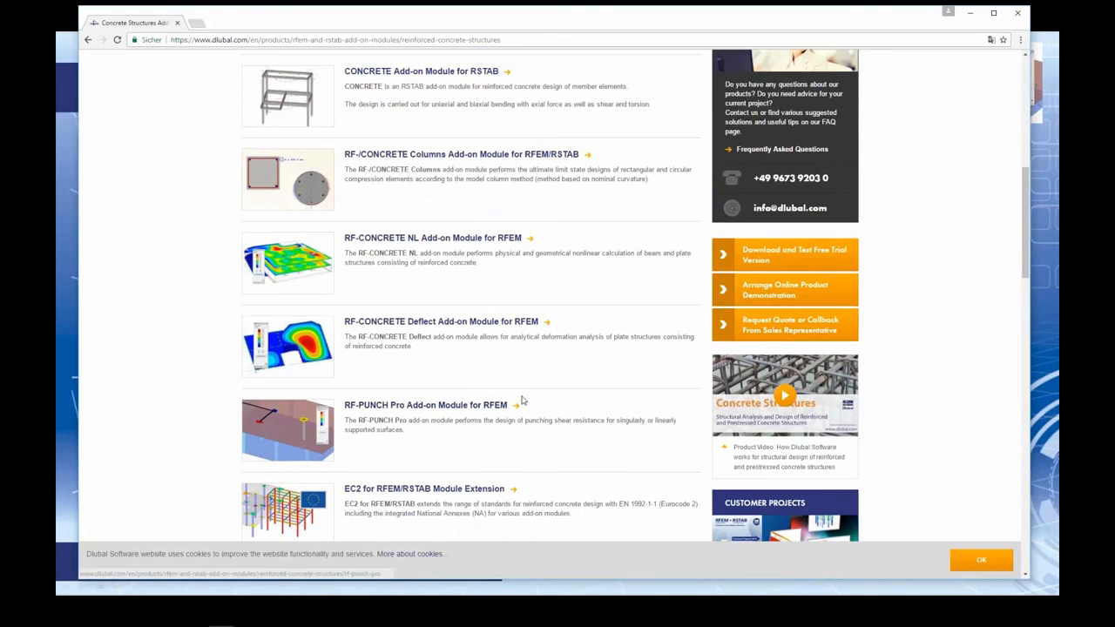
scroll(522, 400, "up", 6)
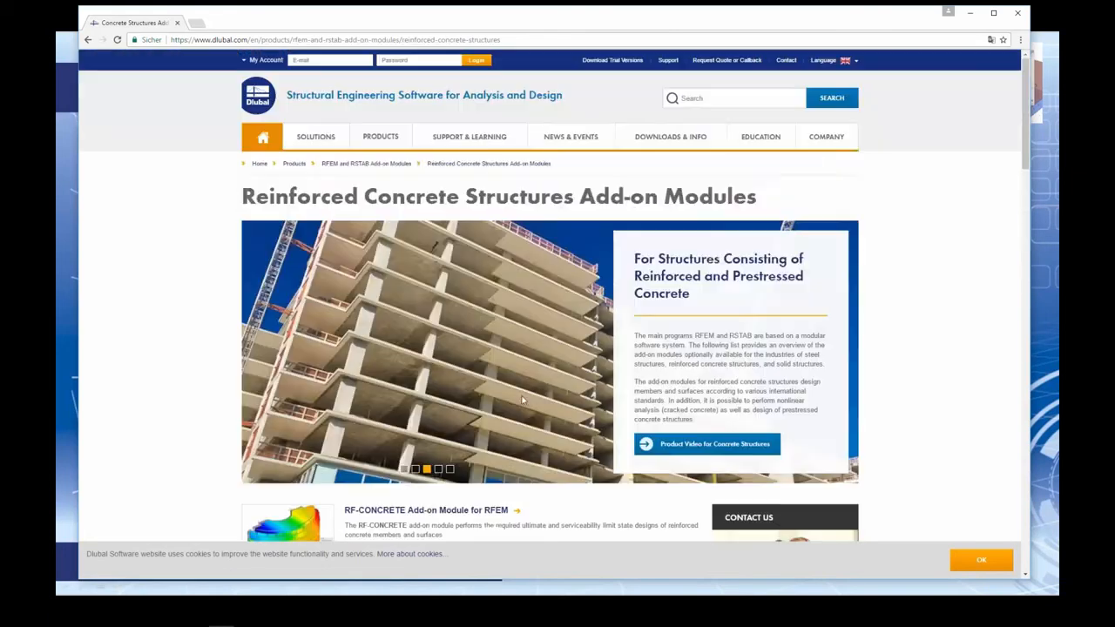
Open the Trade Fairs & Conferences page and review the listed 2017 events down to the page's end.
mouse_move(668, 139)
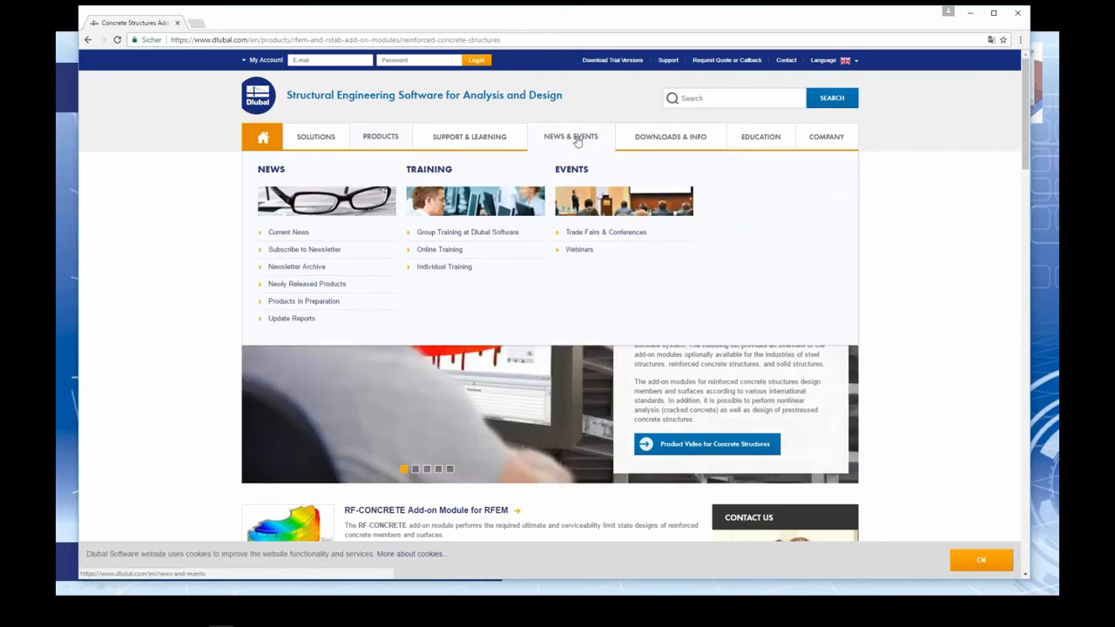
left_click(596, 235)
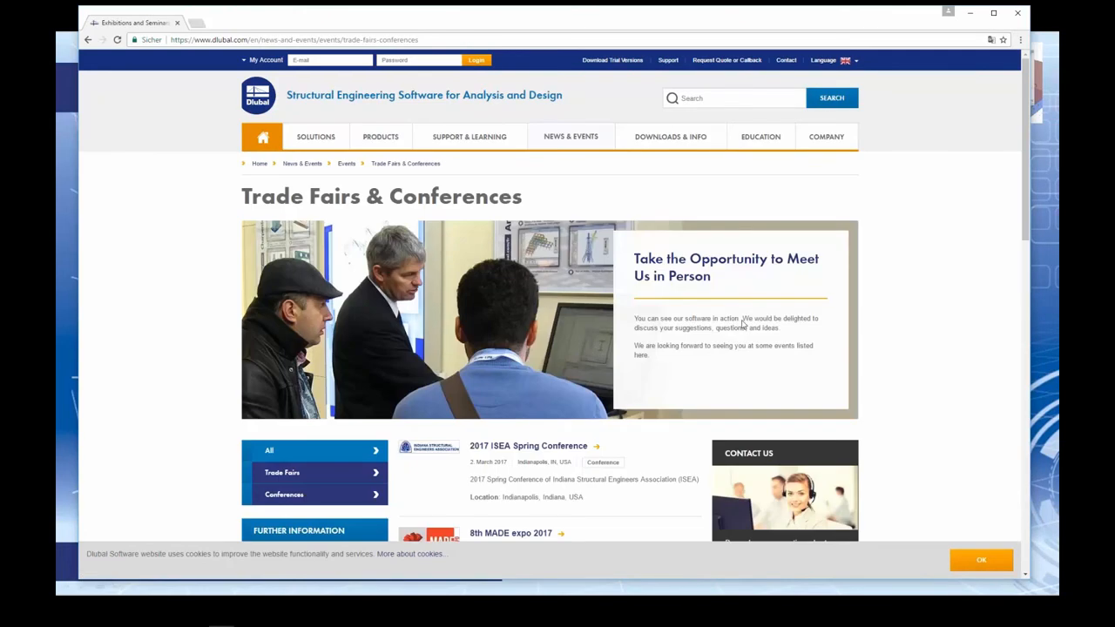
scroll(600, 334, "down", 3)
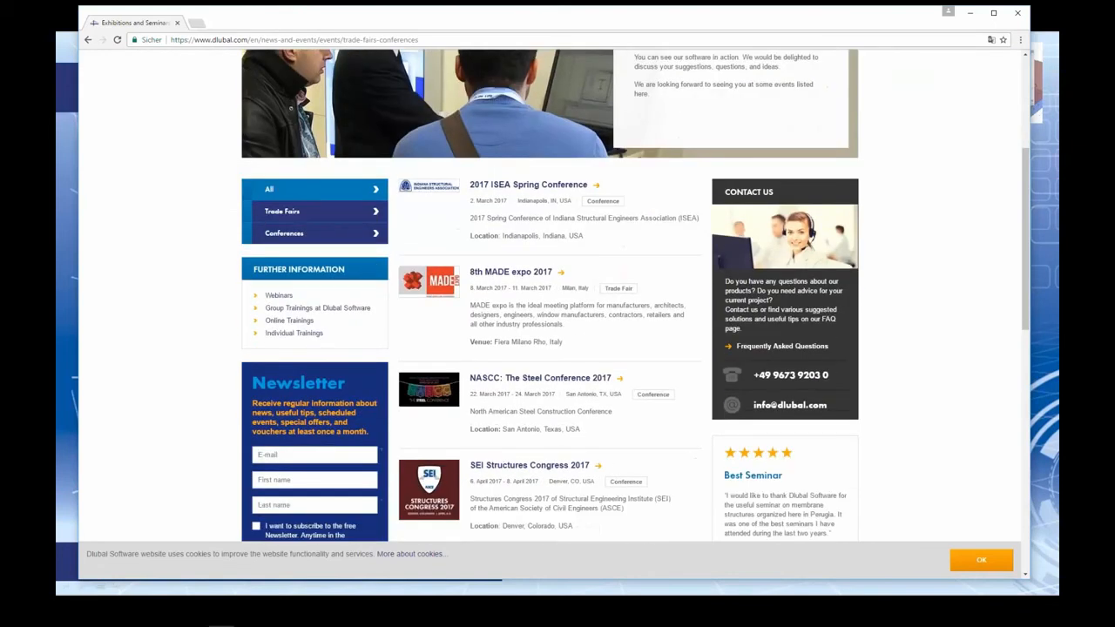
scroll(420, 232, "down", 3)
left_click_drag(567, 131, 495, 131)
scroll(514, 174, "up", 3)
left_click_drag(524, 236, 581, 242)
left_click(560, 214)
scroll(474, 223, "down", 8)
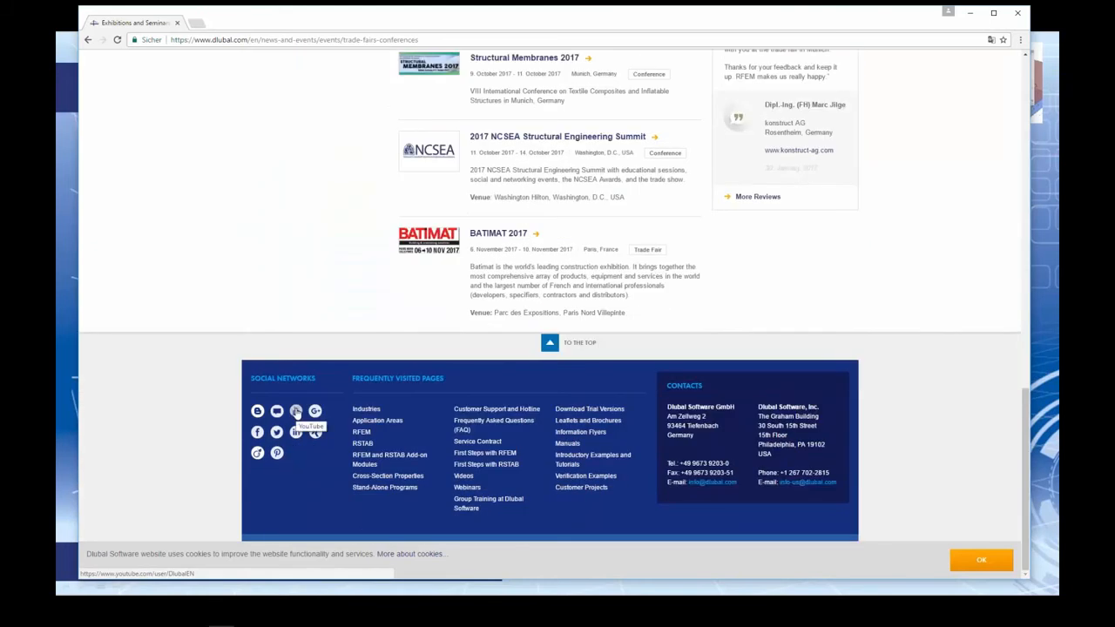
Open Dlubal's YouTube channel, pause the channel's introductory video and show the channel's list of videos.
left_click(296, 412)
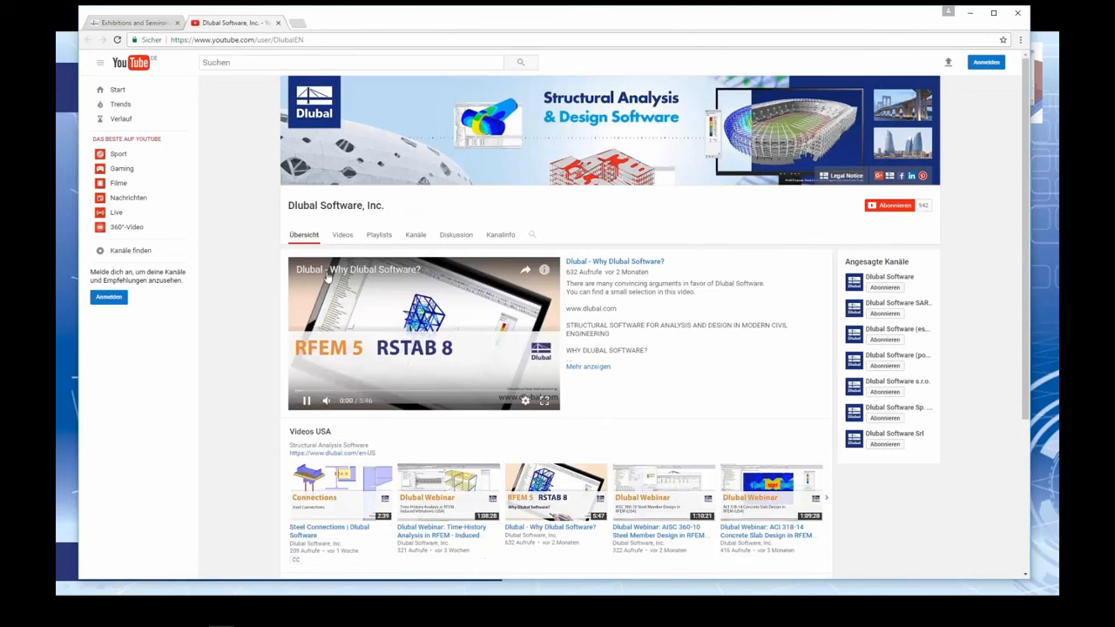
left_click(306, 401)
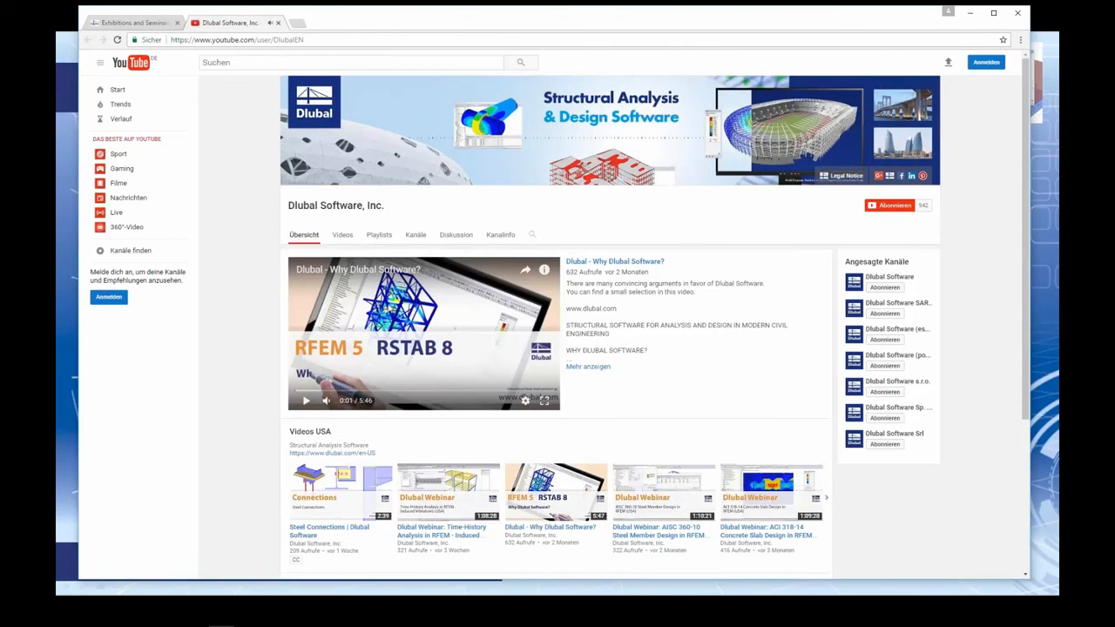
left_click(344, 240)
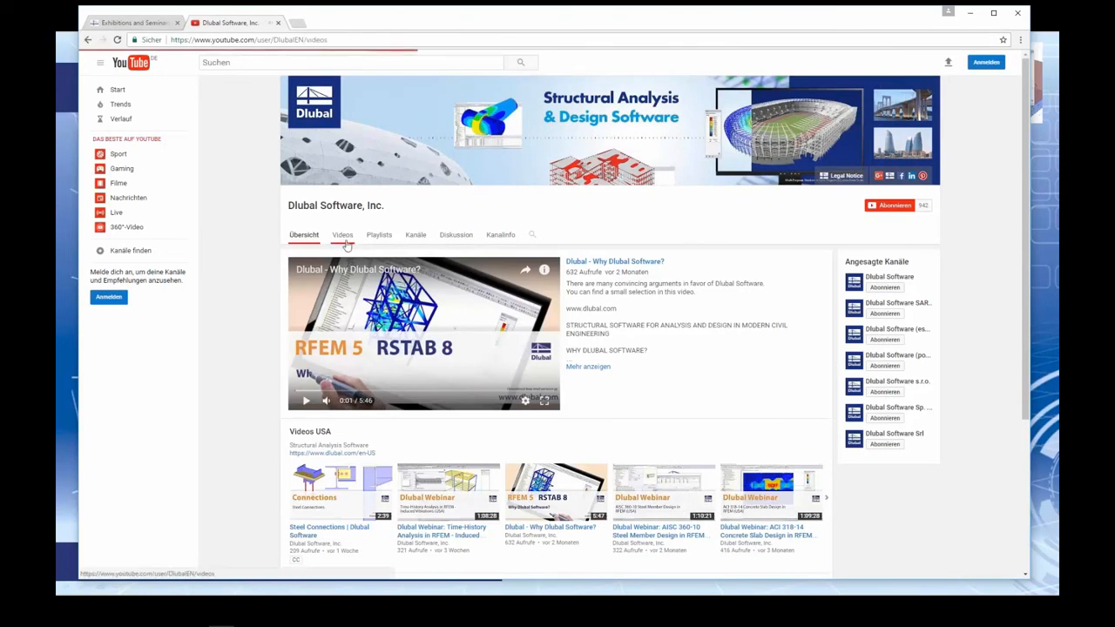